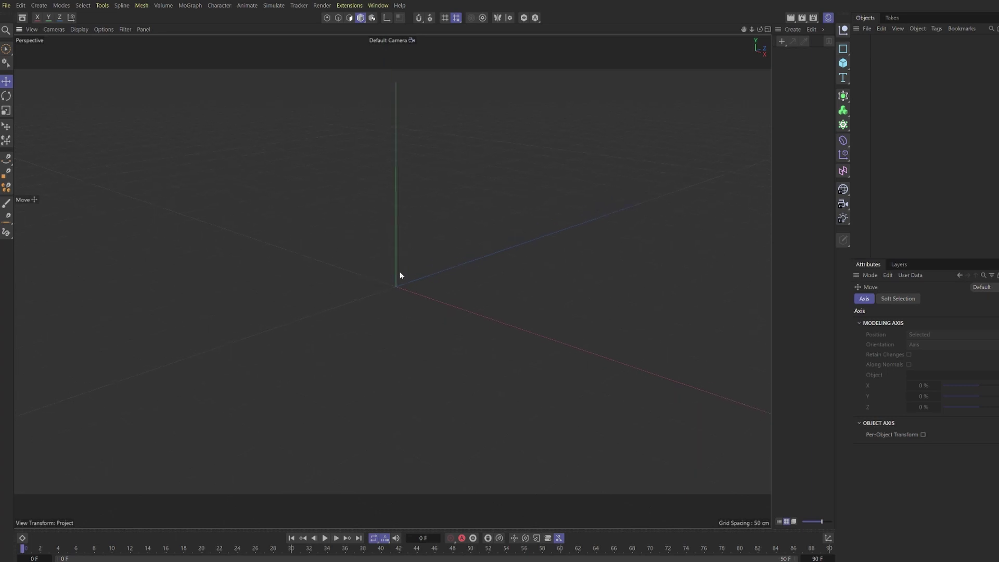
# Add a Cylinder primitive and set its rotation segments to 6
pyautogui.scroll(-2, 400, 272)
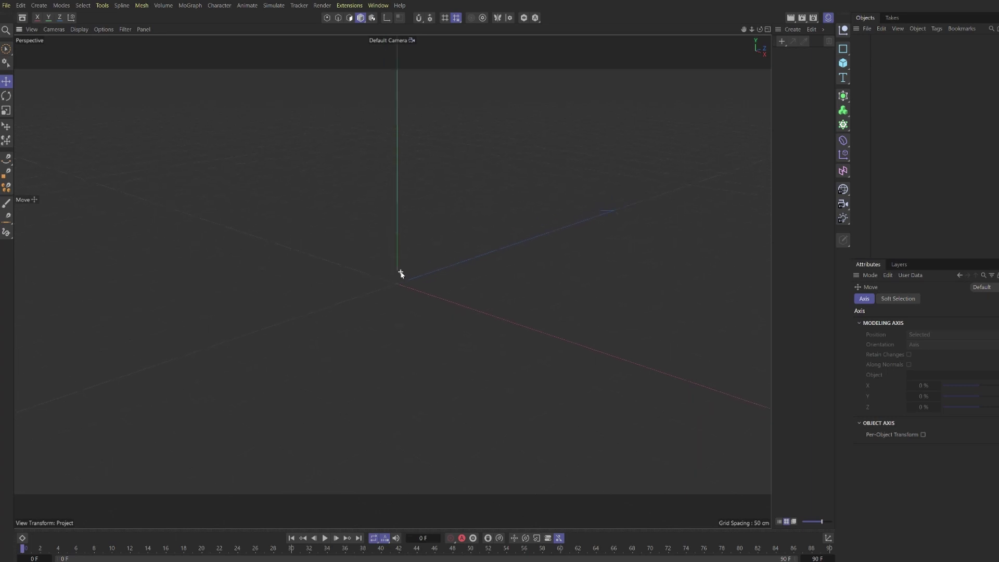
pyautogui.click(841, 68)
pyautogui.click(941, 76)
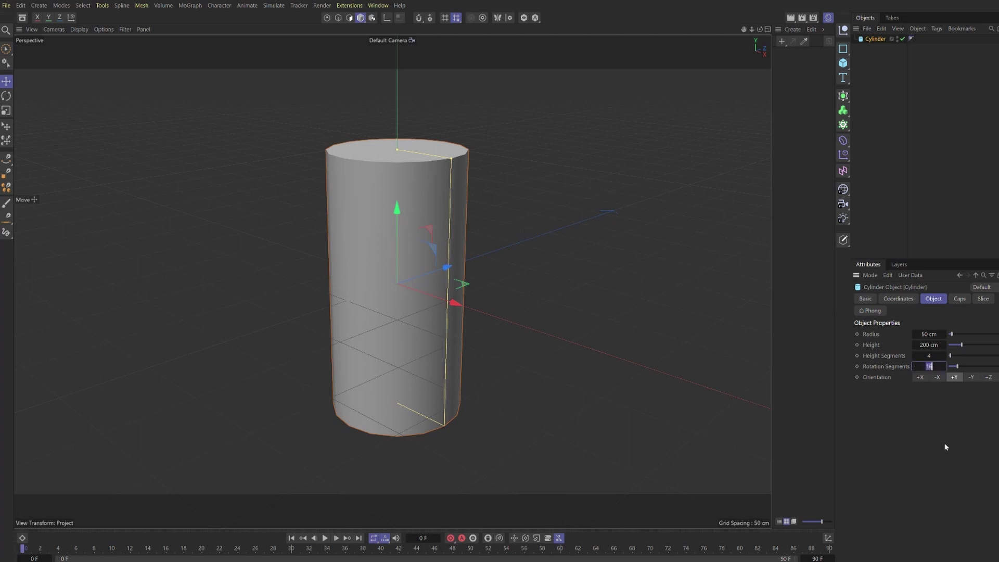
pyautogui.write('6')
pyautogui.press('Return')
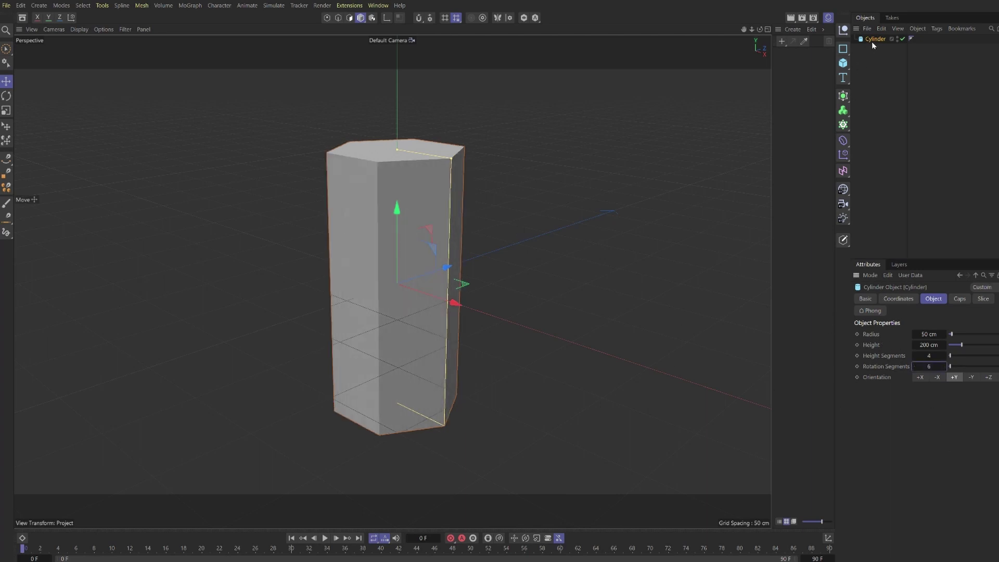
# Scale the cylinder down to a radius of about 0.73 cm and a height of about 2.93 cm
pyautogui.press('t')
pyautogui.moveTo(685, 128); pyautogui.dragTo(437, 285)
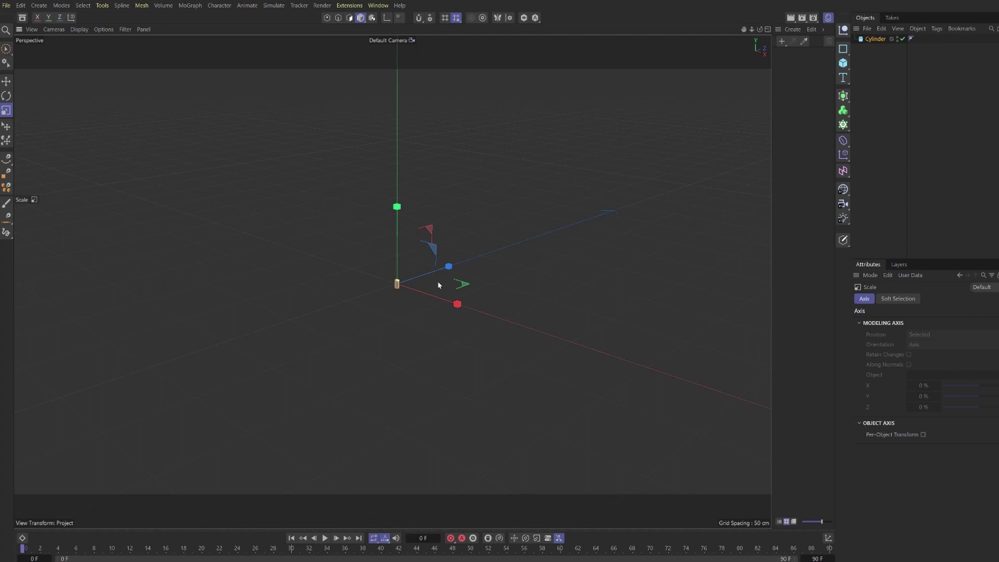
pyautogui.click(873, 40)
pyautogui.press('h')
pyautogui.scroll(-3, 431, 260)
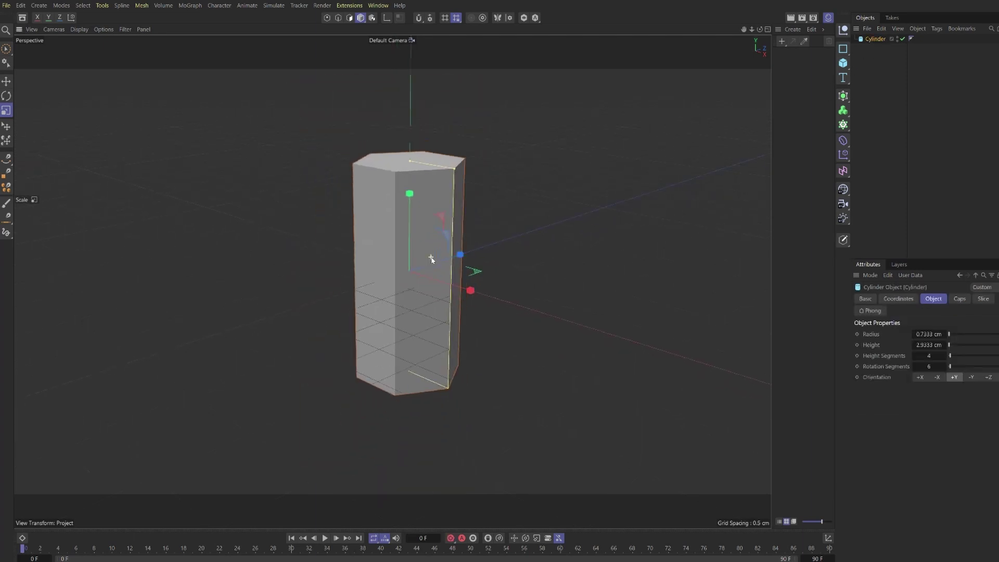
# Convert the hexagonal cylinder to an editable polygon object and switch to polygon editing
pyautogui.press('c')
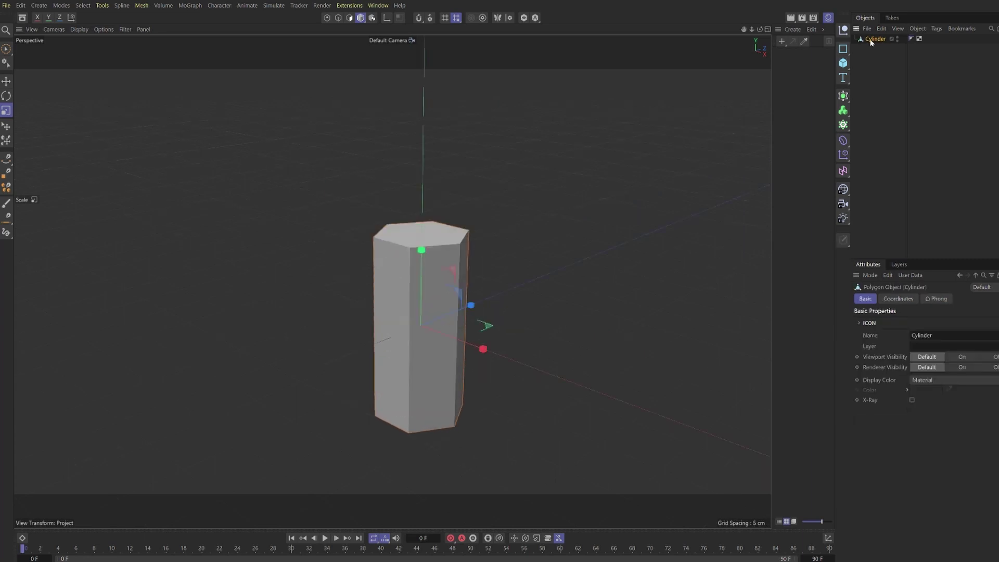
pyautogui.moveTo(430, 253)
pyautogui.keyDown('alt'); pyautogui.mouseDown()
pyautogui.moveTo(431, 265)
pyautogui.moveTo(438, 260)
pyautogui.mouseUp(); pyautogui.keyUp('alt')
pyautogui.press('Return')
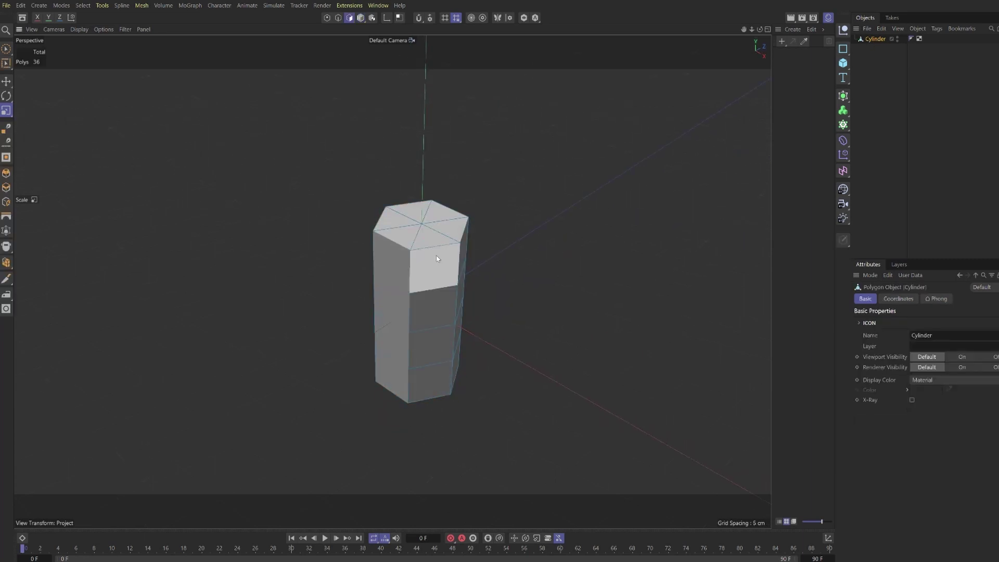
# Select the cylinder's top cap polygons, inset them and extrude them inward to hollow out the hexagon
pyautogui.click(7, 49)
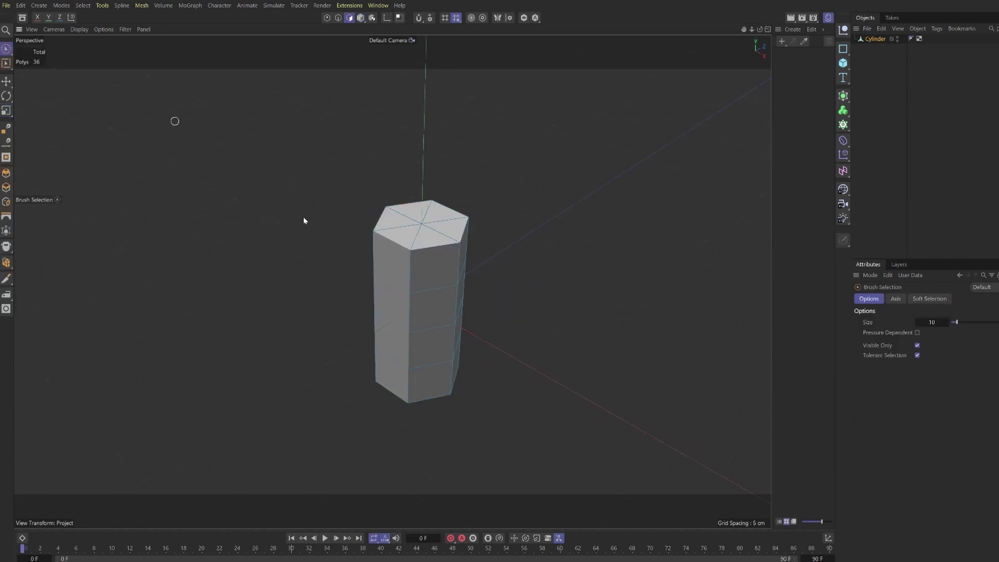
pyautogui.moveTo(441, 216)
pyautogui.mouseDown()
pyautogui.moveTo(411, 238)
pyautogui.moveTo(452, 210)
pyautogui.moveTo(436, 208)
pyautogui.moveTo(460, 220)
pyautogui.moveTo(408, 231)
pyautogui.moveTo(454, 231)
pyautogui.moveTo(396, 243)
pyautogui.moveTo(426, 273)
pyautogui.moveTo(446, 265)
pyautogui.moveTo(425, 242)
pyautogui.moveTo(412, 245)
pyautogui.mouseUp()
pyautogui.rightClick(434, 224)
pyautogui.click(469, 167)
pyautogui.click(7, 188)
pyautogui.press('m')
pyautogui.press('l')
pyautogui.middleClick(435, 177)
pyautogui.click(462, 231)
# Inset the cylinder's bottom cap polygons by about 0.31 cm
pyautogui.click(6, 50)
pyautogui.click(7, 187)
pyautogui.rightClick(434, 234)
pyautogui.click(455, 168)
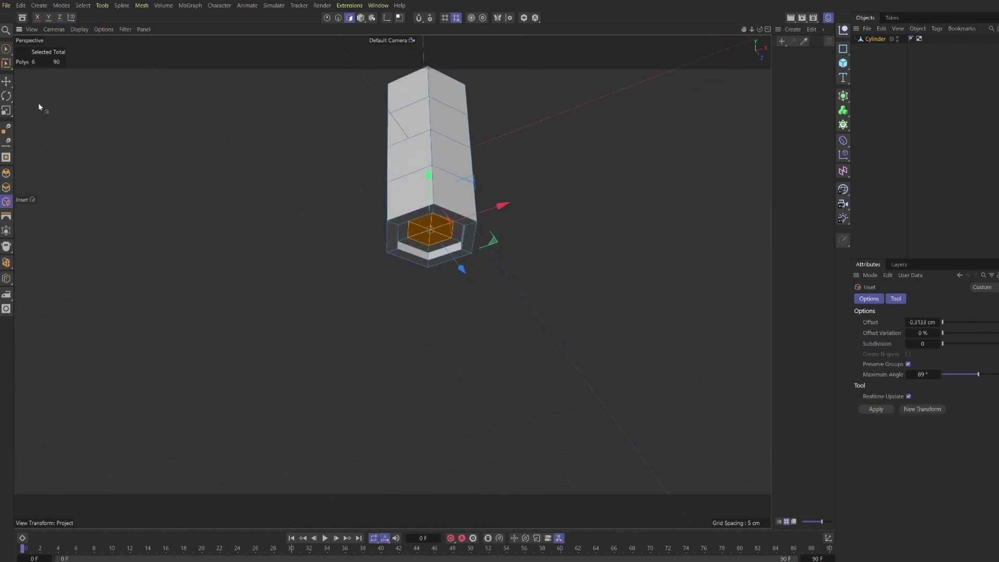
# Bevel the outer and inner edge loops of the top rim with an offset of about 0.07 cm and 2 subdivisions
pyautogui.click(6, 82)
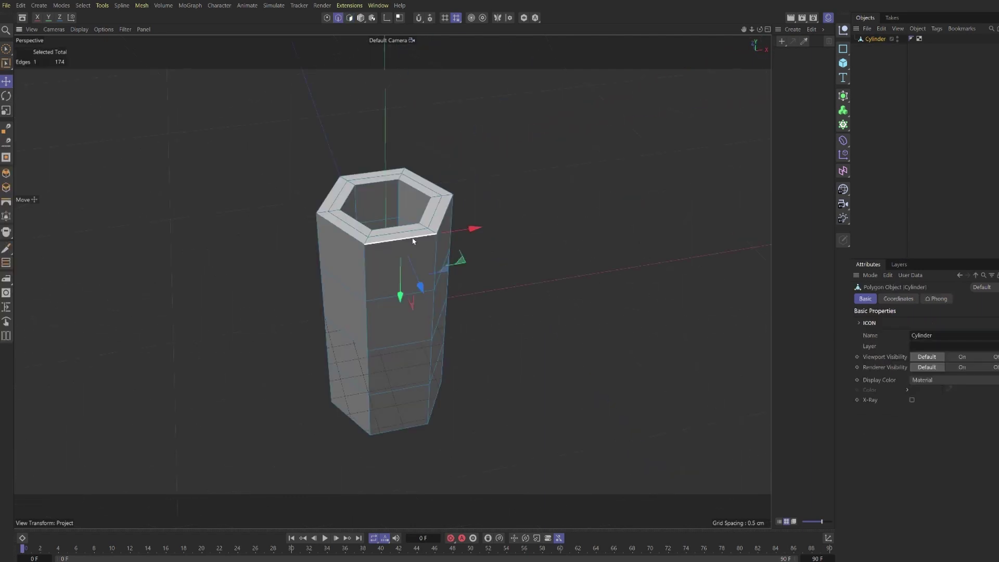
pyautogui.doubleClick(414, 238)
pyautogui.scroll(4, 406, 227)
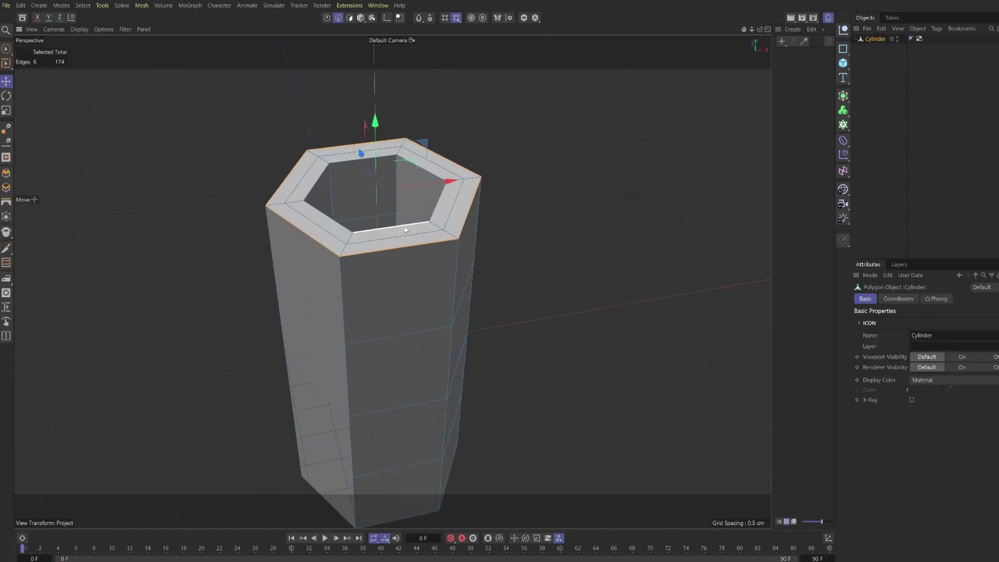
pyautogui.keyDown('shift'); pyautogui.doubleClick(406, 229); pyautogui.keyUp('shift')
pyautogui.press('m')
pyautogui.press('s')
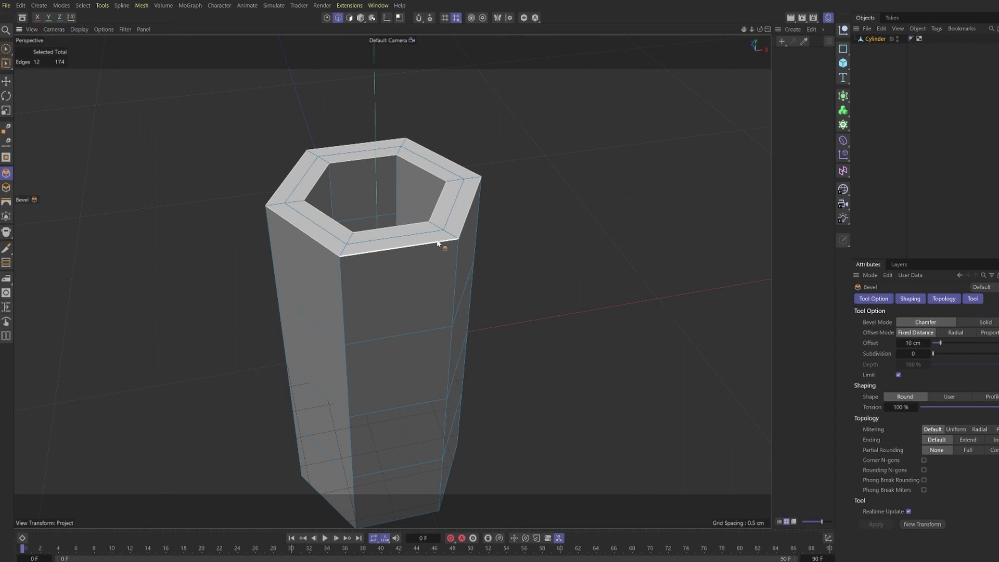
pyautogui.moveTo(437, 242); pyautogui.dragTo(431, 243)
pyautogui.click(929, 355)
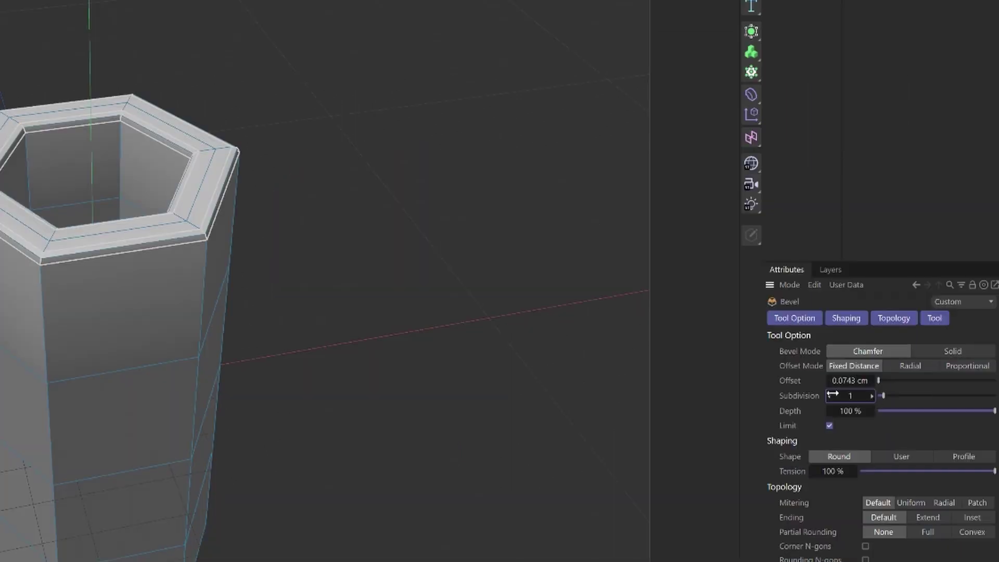
pyautogui.scroll(-5, 478, 239)
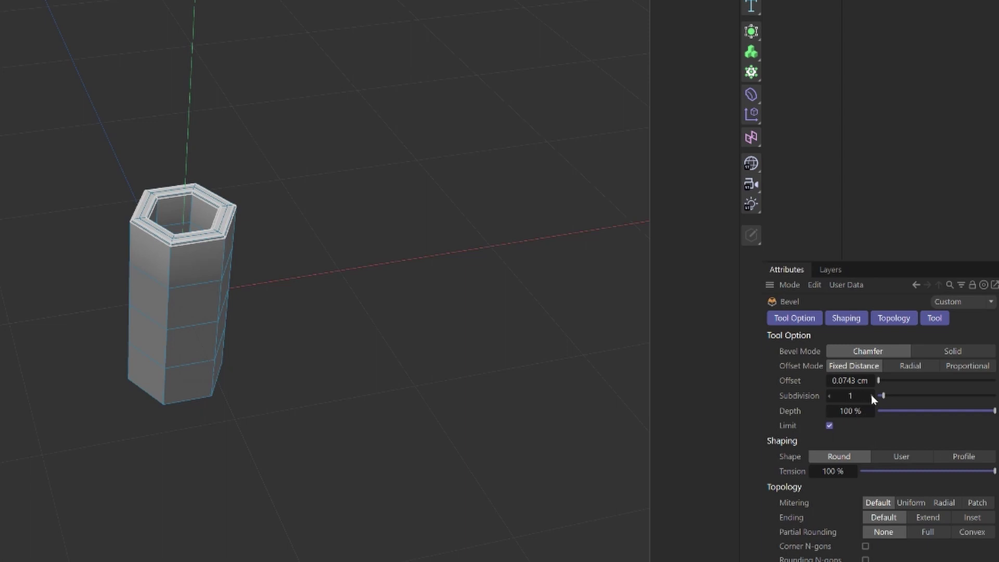
pyautogui.click(872, 396)
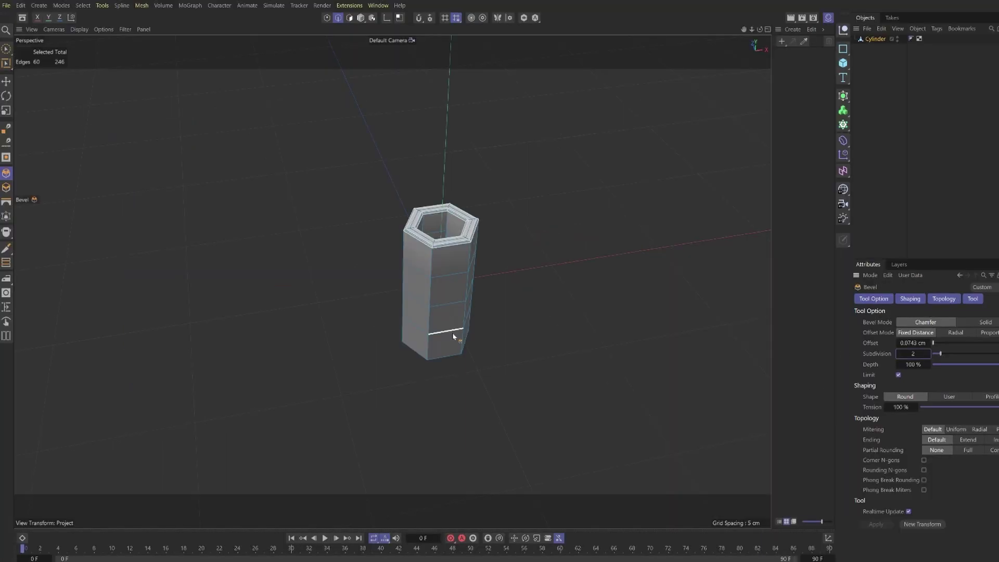
pyautogui.keyDown('alt'); pyautogui.moveTo(453, 336); pyautogui.dragTo(476, 332); pyautogui.keyUp('alt')
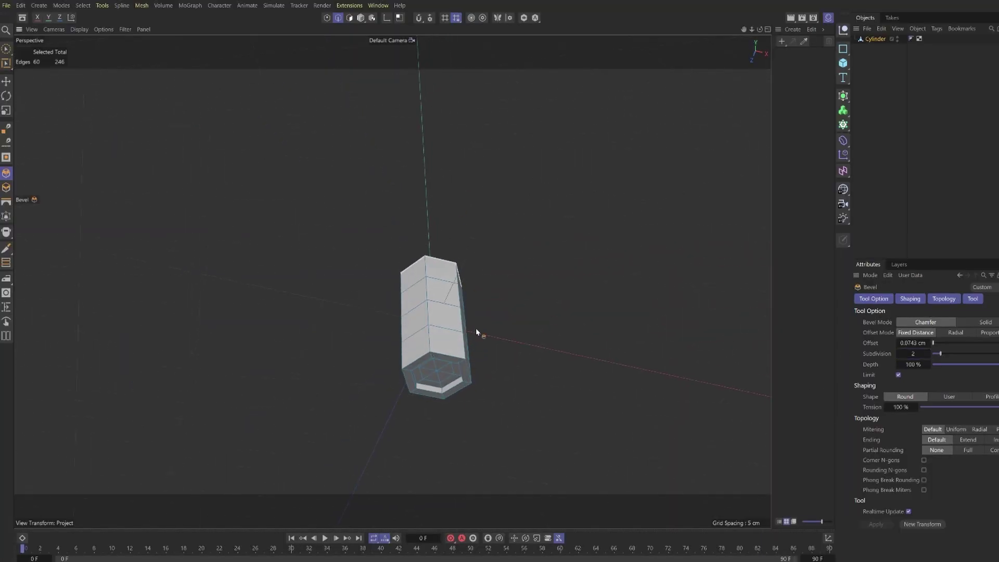
pyautogui.click(6, 83)
pyautogui.click(549, 284)
# Add a Cloner and place the hexagonal cylinder inside it as its child
pyautogui.keyDown('alt'); pyautogui.moveTo(392, 282); pyautogui.dragTo(359, 400); pyautogui.keyUp('alt')
pyautogui.keyDown('alt'); pyautogui.moveTo(473, 274); pyautogui.dragTo(446, 270, button='right'); pyautogui.keyUp('alt')
pyautogui.keyDown('alt'); pyautogui.moveTo(446, 270); pyautogui.dragTo(447, 298); pyautogui.keyUp('alt')
pyautogui.click(892, 163)
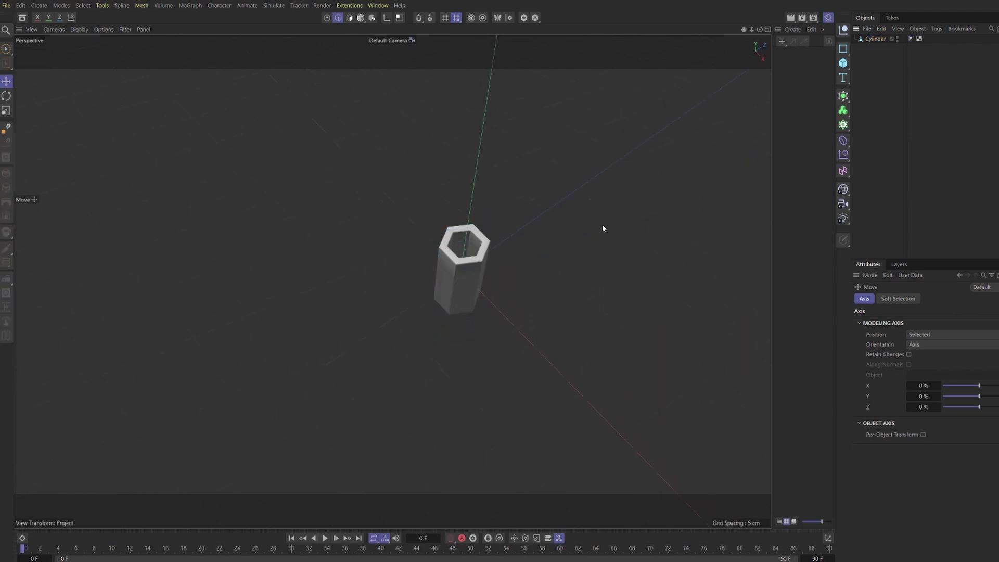
pyautogui.keyDown('alt'); pyautogui.moveTo(417, 269); pyautogui.dragTo(388, 285, button='middle'); pyautogui.keyUp('alt')
pyautogui.keyDown('alt'); pyautogui.moveTo(379, 272); pyautogui.dragTo(366, 272, button='right'); pyautogui.keyUp('alt')
pyautogui.click(842, 125)
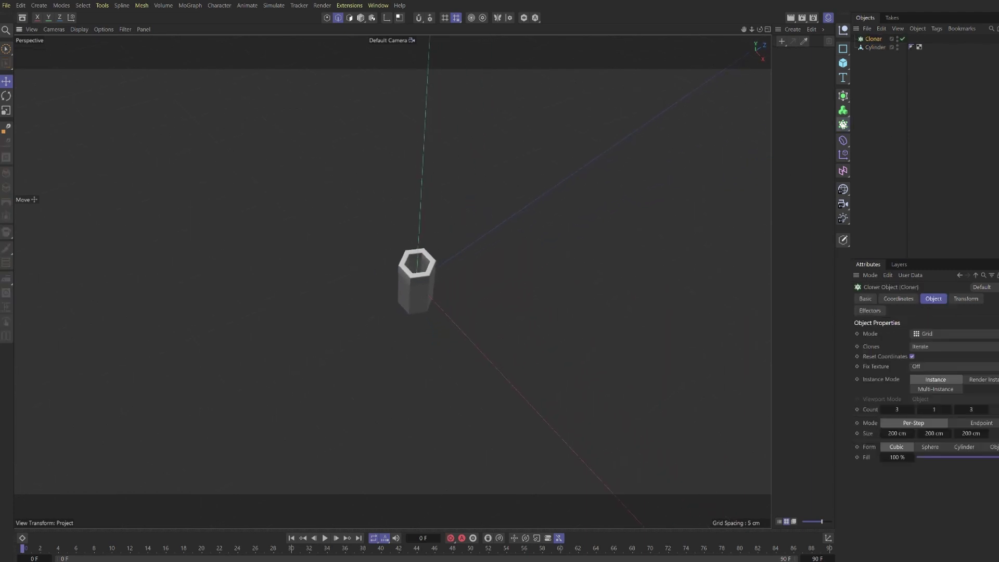
pyautogui.moveTo(875, 48); pyautogui.dragTo(873, 41)
pyautogui.click(873, 40)
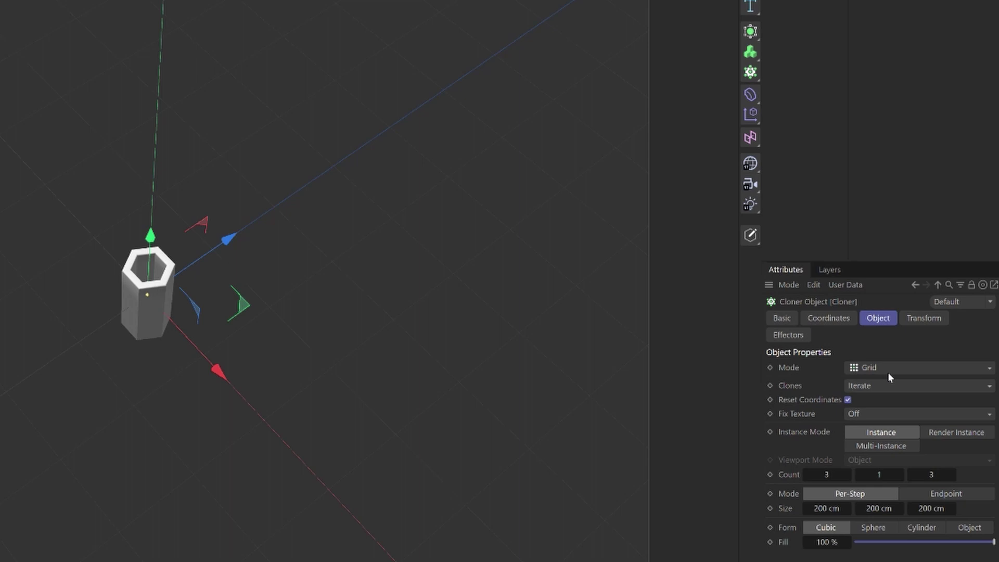
# Set the Cloner to Honeycomb mode with a size width and height of 1 cm and Y (XZ) orientation
pyautogui.click(941, 335)
pyautogui.click(888, 443)
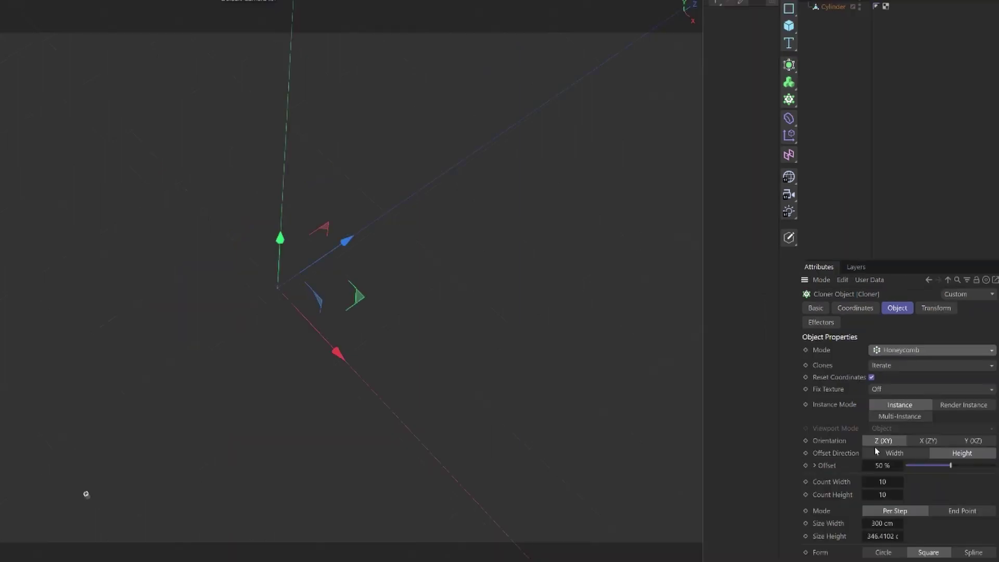
pyautogui.doubleClick(881, 523)
pyautogui.write('1')
pyautogui.press('Tab')
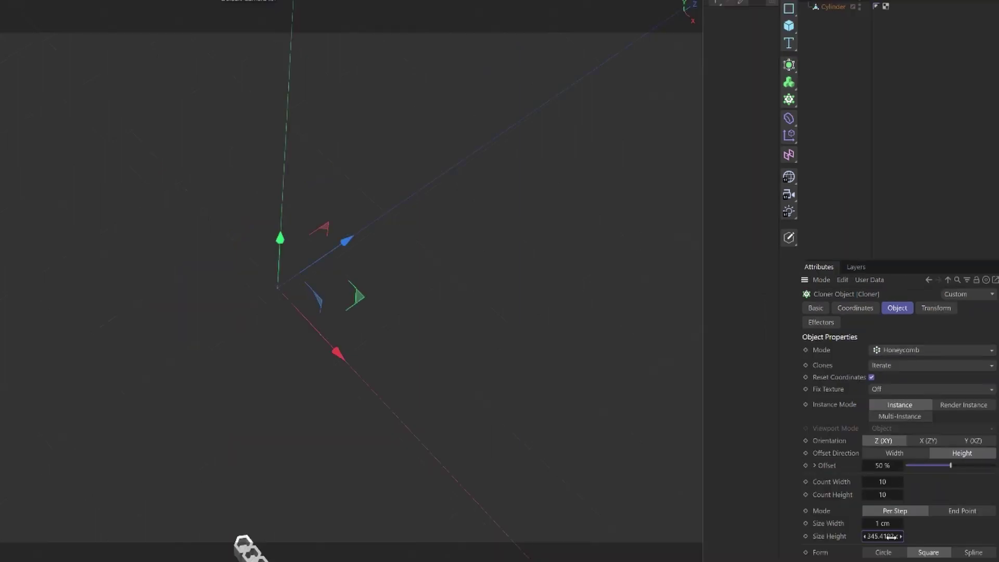
pyautogui.write('1')
pyautogui.press('Return')
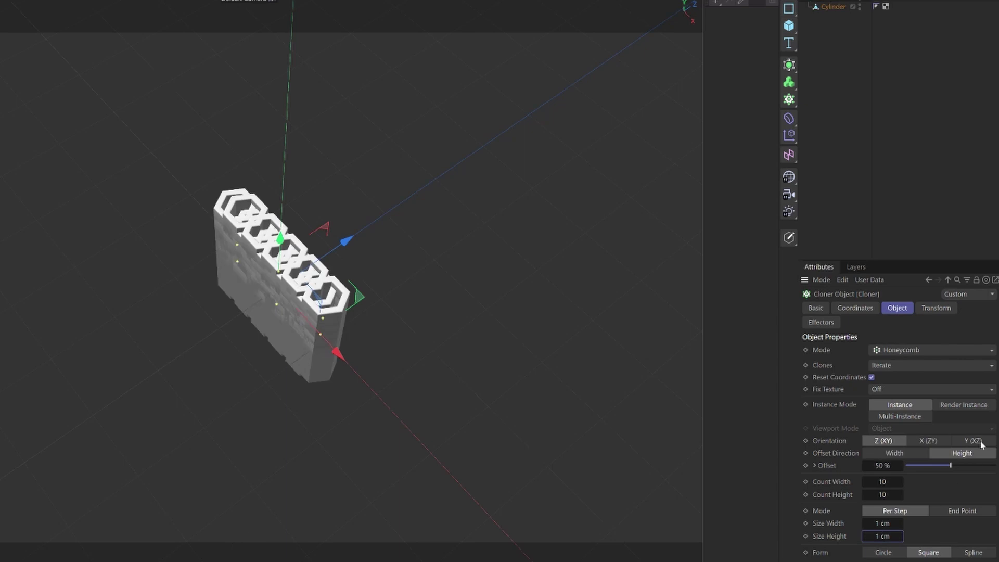
pyautogui.click(980, 444)
# Set the honeycomb's size width to 2.2 cm and height to 2.4 cm, with a count of 29 by 65
pyautogui.moveTo(882, 525)
pyautogui.mouseDown()
pyautogui.moveTo(900, 537)
pyautogui.moveTo(884, 537)
pyautogui.moveTo(882, 524)
pyautogui.mouseUp()
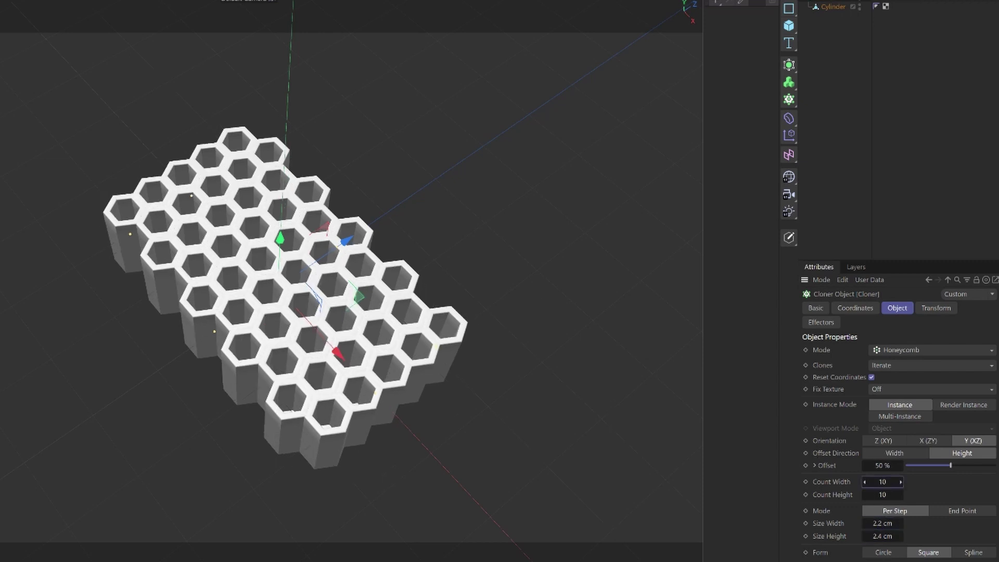
pyautogui.moveTo(883, 482); pyautogui.dragTo(913, 493)
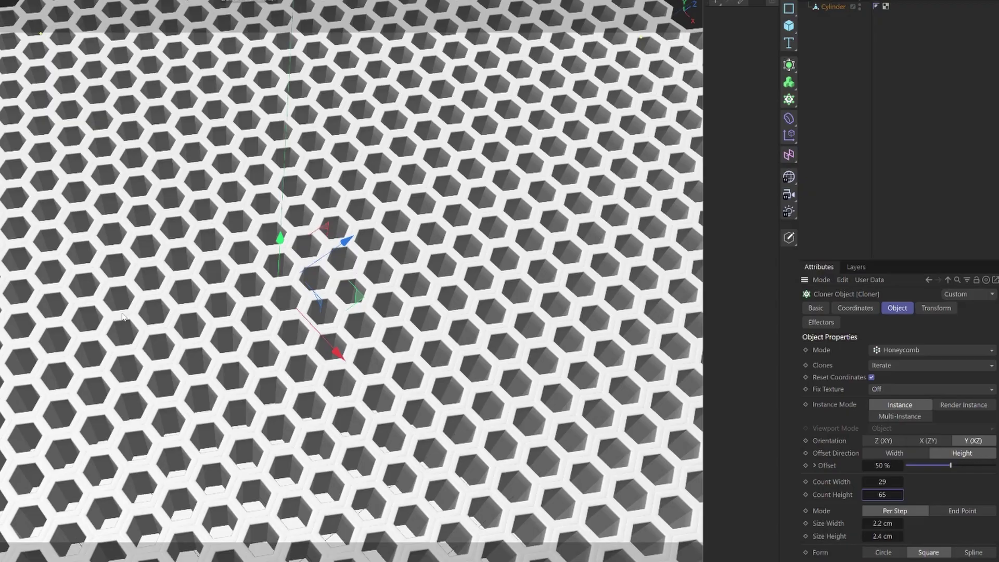
pyautogui.scroll(-8, 122, 317)
pyautogui.keyDown('alt'); pyautogui.moveTo(122, 316); pyautogui.dragTo(200, 309); pyautogui.keyUp('alt')
# Find and add a Plain effector to the scene
pyautogui.hotkey('shift', 'c')
pyautogui.write('conn')
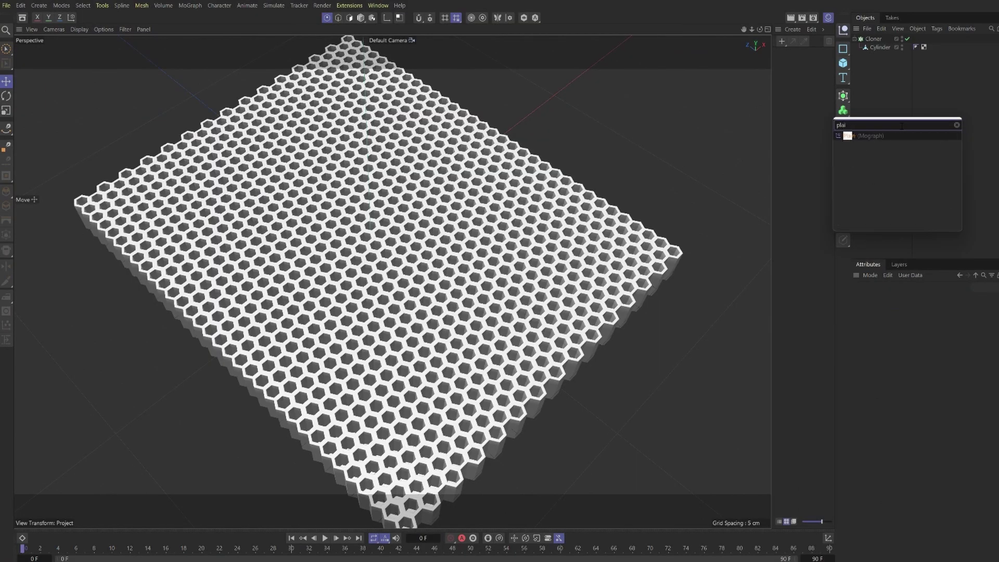
pyautogui.press('Return')
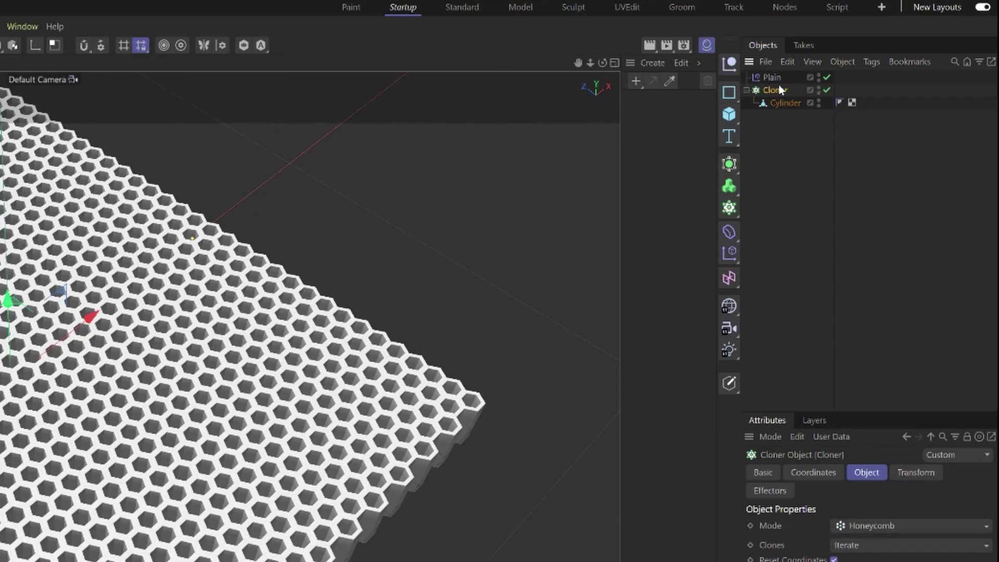
# Add a MoGraph Selection to the Cloner
pyautogui.rightClick(875, 48)
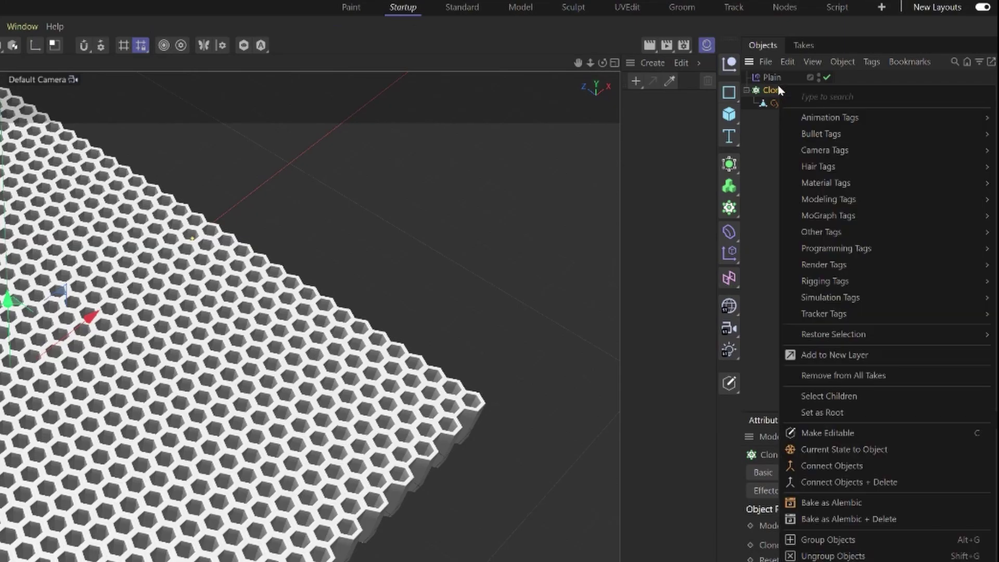
pyautogui.write('mogr')
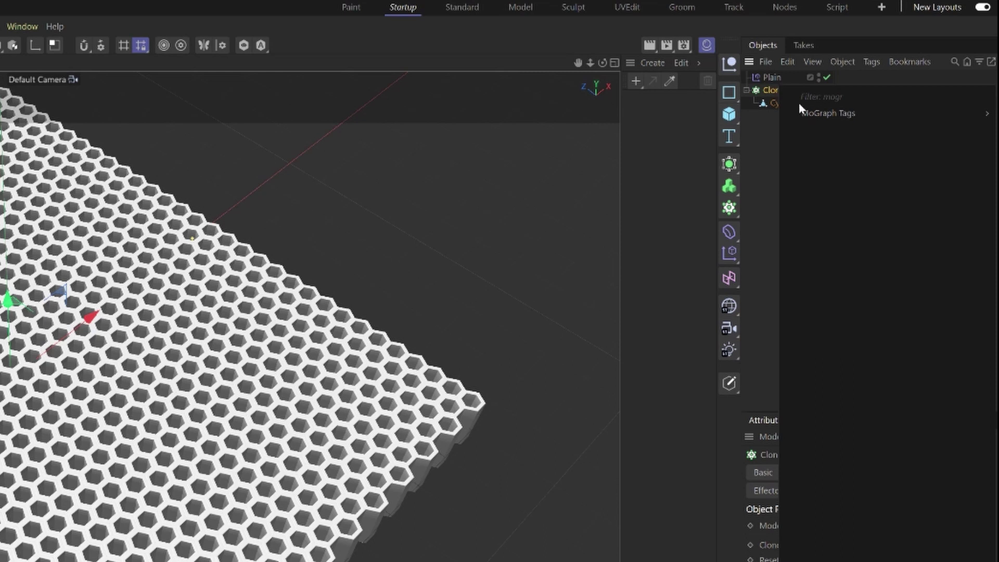
pyautogui.moveTo(801, 112)
pyautogui.click(748, 137)
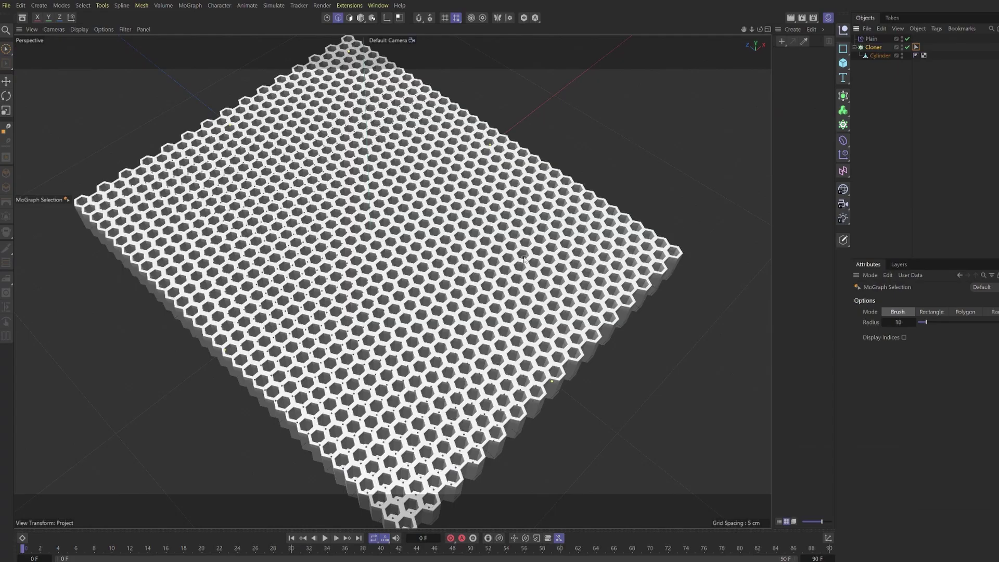
# Paint the clones around the honeycomb's outer border into the MoGraph Selection using a brush radius of 42
pyautogui.scroll(-2, 527, 246)
pyautogui.keyDown('alt'); pyautogui.moveTo(526, 245); pyautogui.dragTo(560, 239); pyautogui.keyUp('alt')
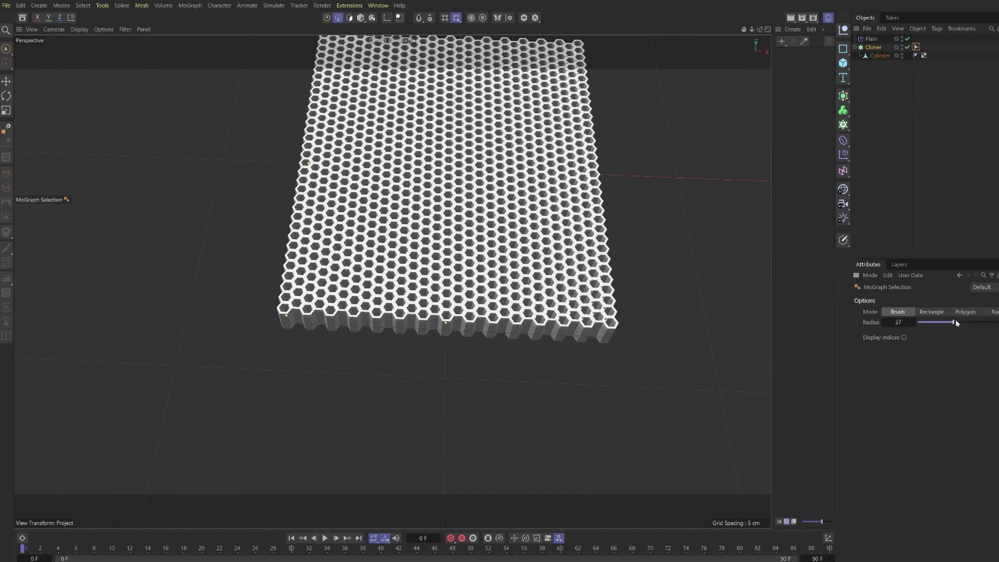
pyautogui.keyDown('alt'); pyautogui.moveTo(483, 200); pyautogui.dragTo(509, 323, button='middle'); pyautogui.keyUp('alt')
pyautogui.keyDown('alt'); pyautogui.moveTo(509, 323); pyautogui.dragTo(514, 359); pyautogui.keyUp('alt')
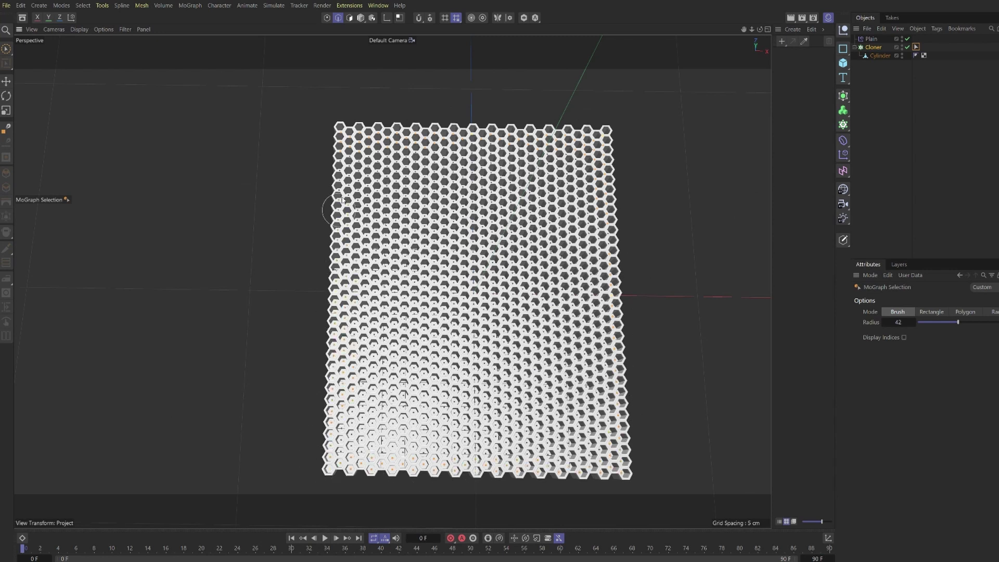
pyautogui.click(6, 79)
# Limit the Plain effector to the painted clones by assigning the Cloner's MoGraph Selection tag as its selection
pyautogui.click(871, 38)
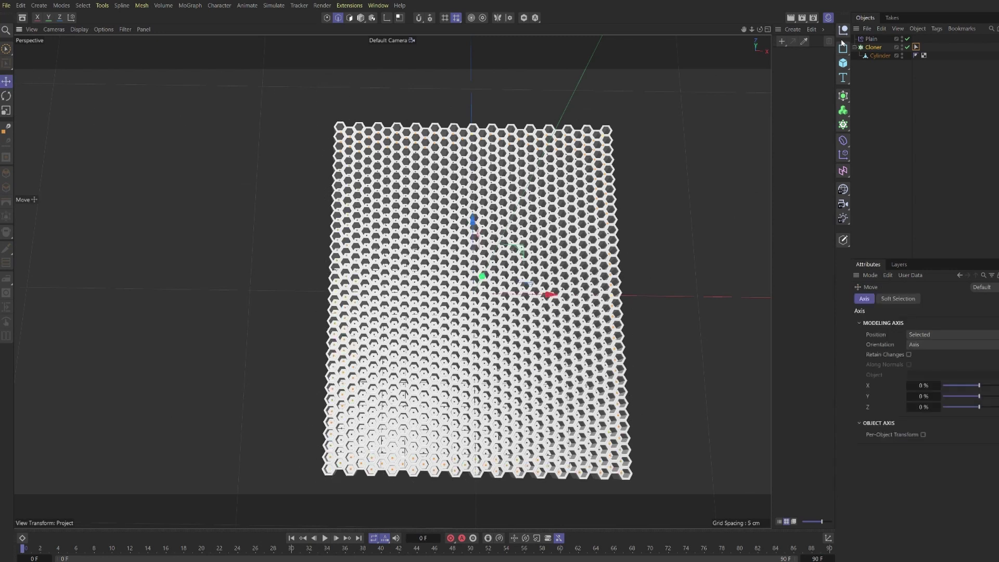
pyautogui.moveTo(915, 68); pyautogui.dragTo(913, 348)
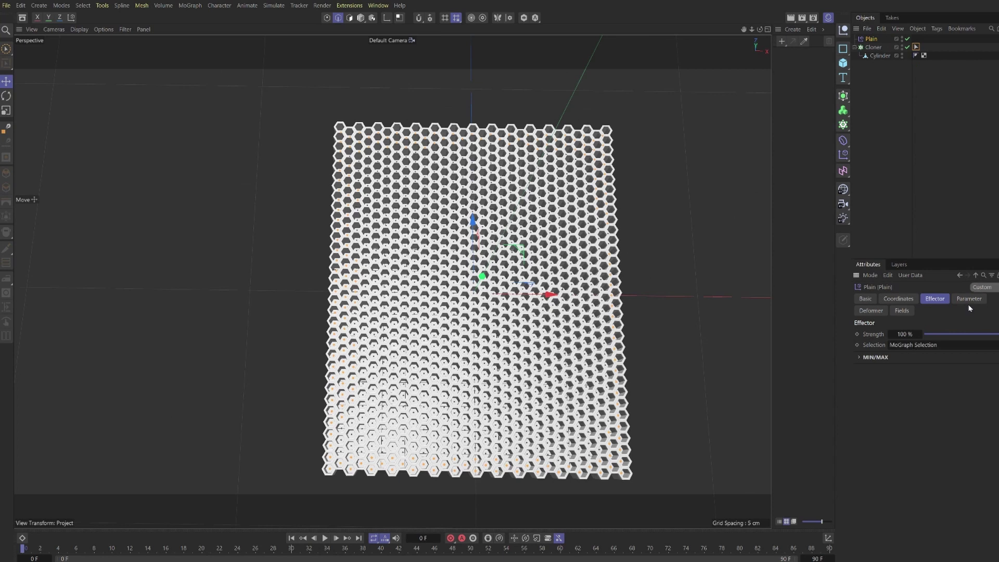
# Disable the Plain effector's position change and give it a uniform scale of -1 to hide the painted border clones
pyautogui.click(967, 301)
pyautogui.click(911, 367)
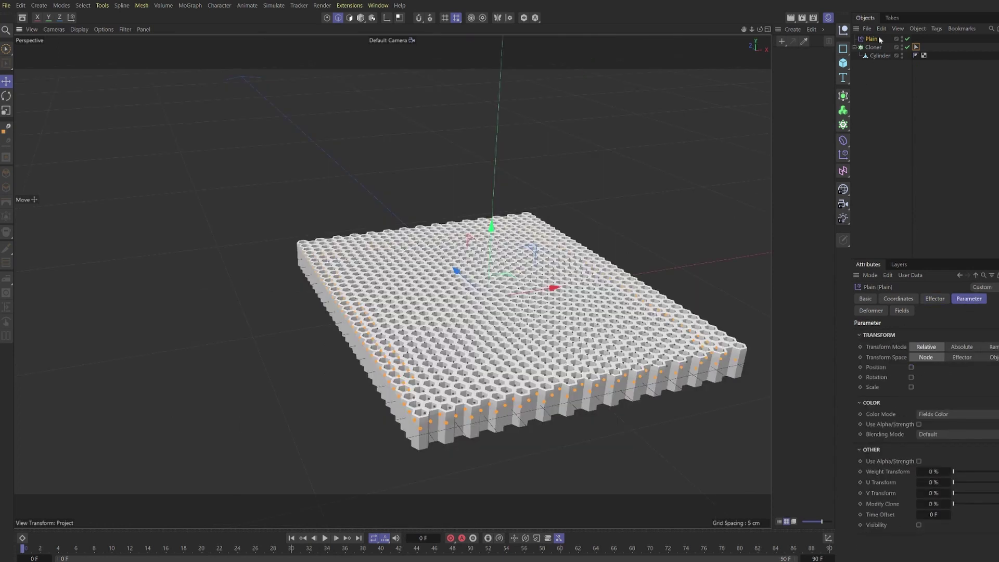
pyautogui.click(874, 48)
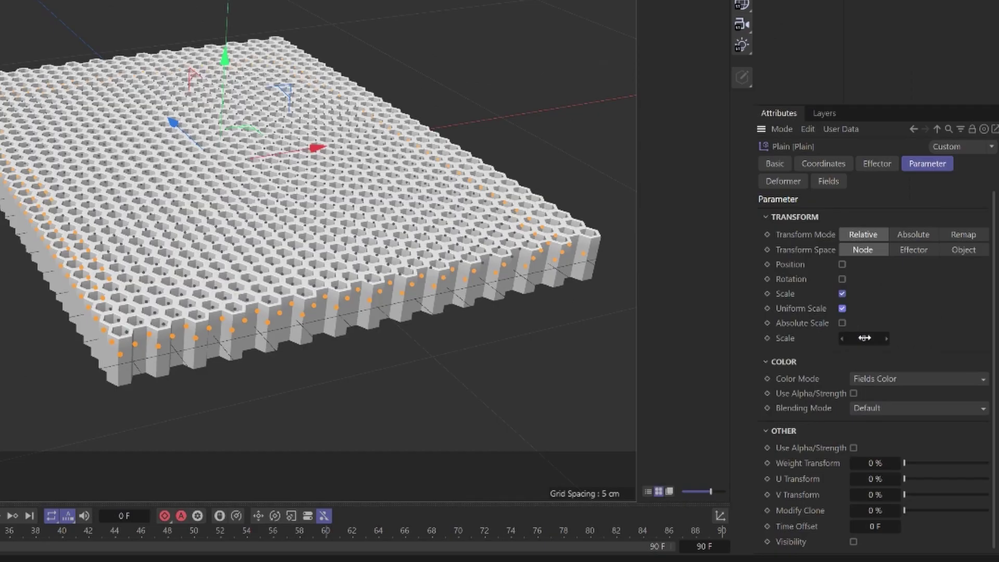
pyautogui.doubleClick(868, 340)
pyautogui.moveTo(868, 339); pyautogui.dragTo(868, 339)
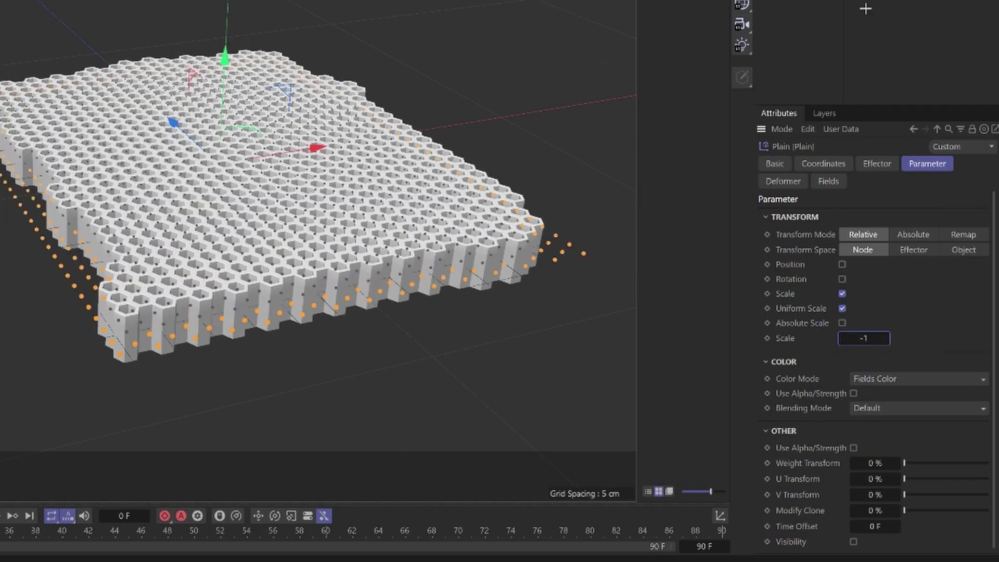
pyautogui.moveTo(585, 200)
pyautogui.keyDown('alt'); pyautogui.mouseDown()
pyautogui.moveTo(595, 206)
pyautogui.moveTo(583, 217)
pyautogui.mouseUp(); pyautogui.keyUp('alt')
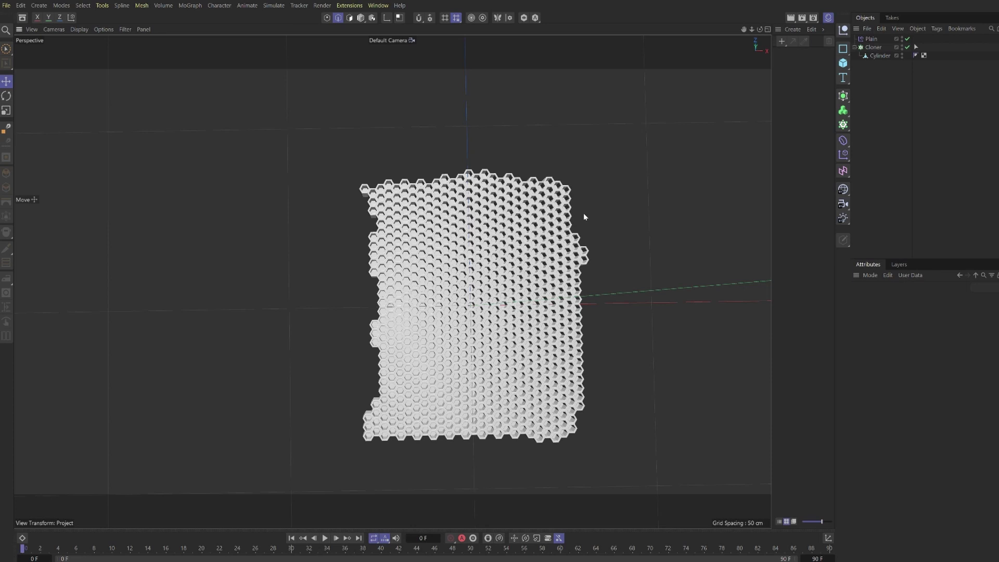
pyautogui.click(907, 38)
pyautogui.click(907, 38)
pyautogui.keyDown('alt'); pyautogui.moveTo(513, 272); pyautogui.dragTo(478, 245); pyautogui.keyUp('alt')
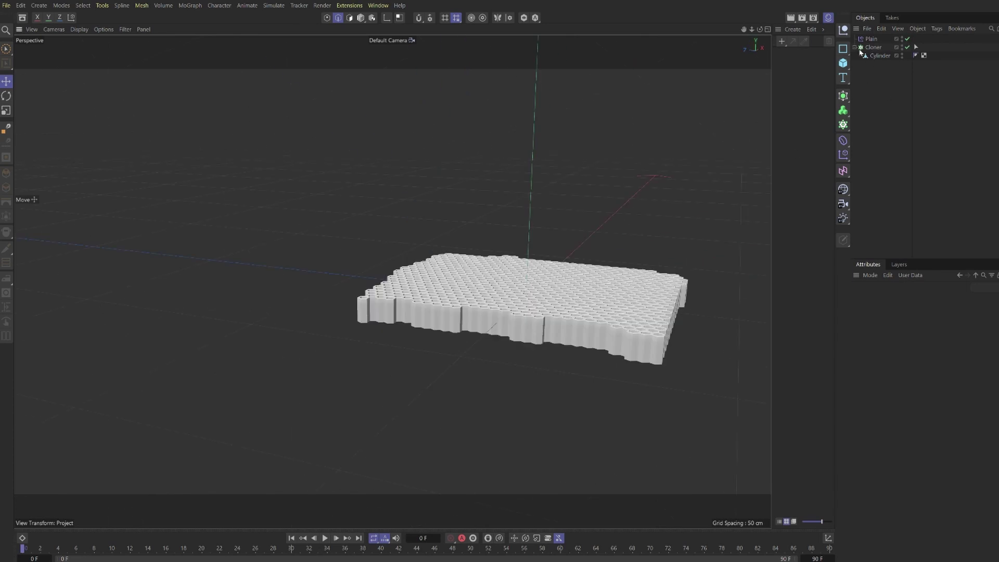
# Duplicate the Cloner and place the copy upside down just below the original honeycomb
pyautogui.click(871, 47)
pyautogui.keyDown('ctrl'); pyautogui.moveTo(874, 50); pyautogui.dragTo(875, 58); pyautogui.keyUp('ctrl')
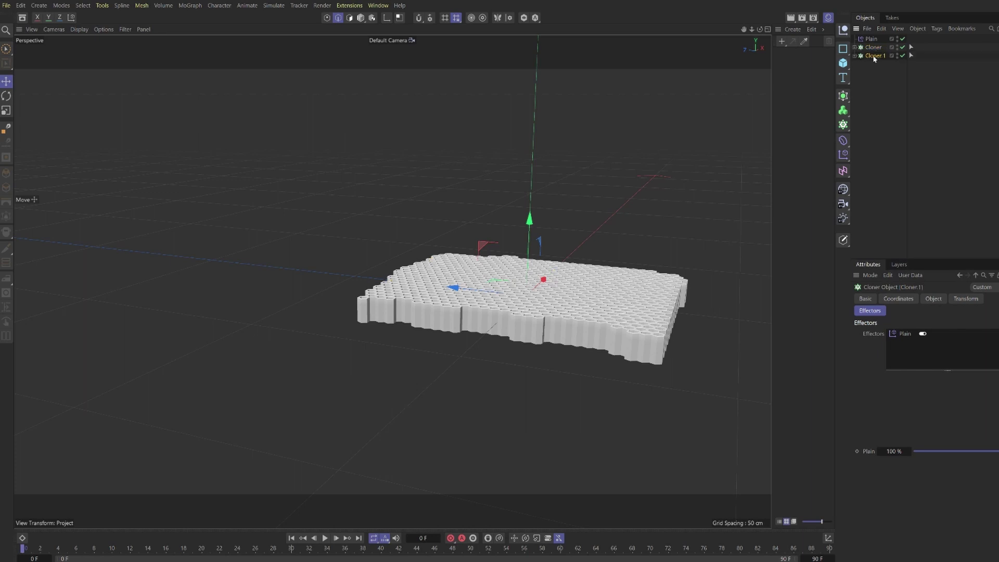
pyautogui.press('r')
pyautogui.moveTo(556, 264); pyautogui.dragTo(507, 338)
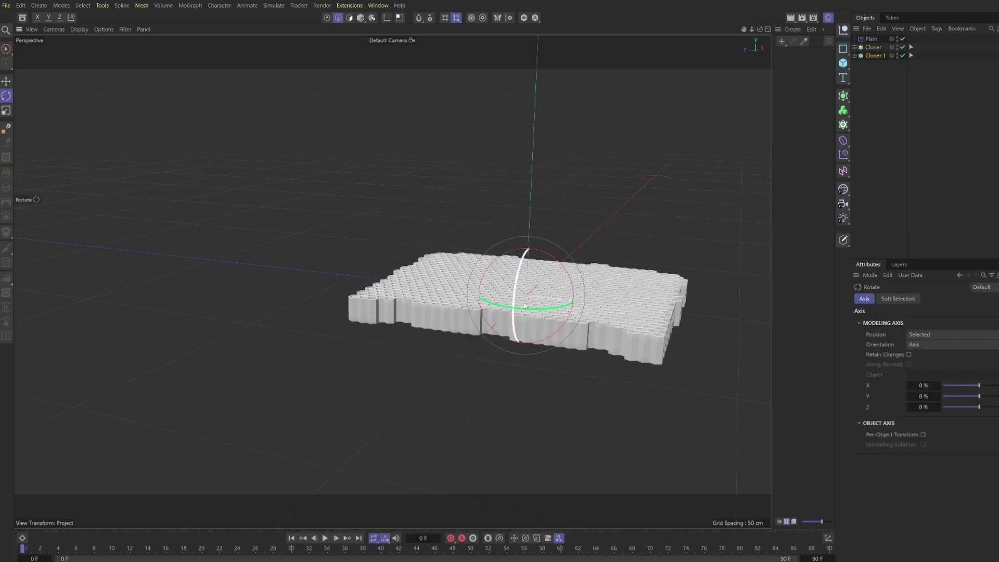
pyautogui.press('e')
pyautogui.moveTo(529, 295); pyautogui.dragTo(579, 312)
# Delete the duplicate Cloner's MoGraph Selection tag and add a second Plain effector next to that Cloner
pyautogui.click(910, 55)
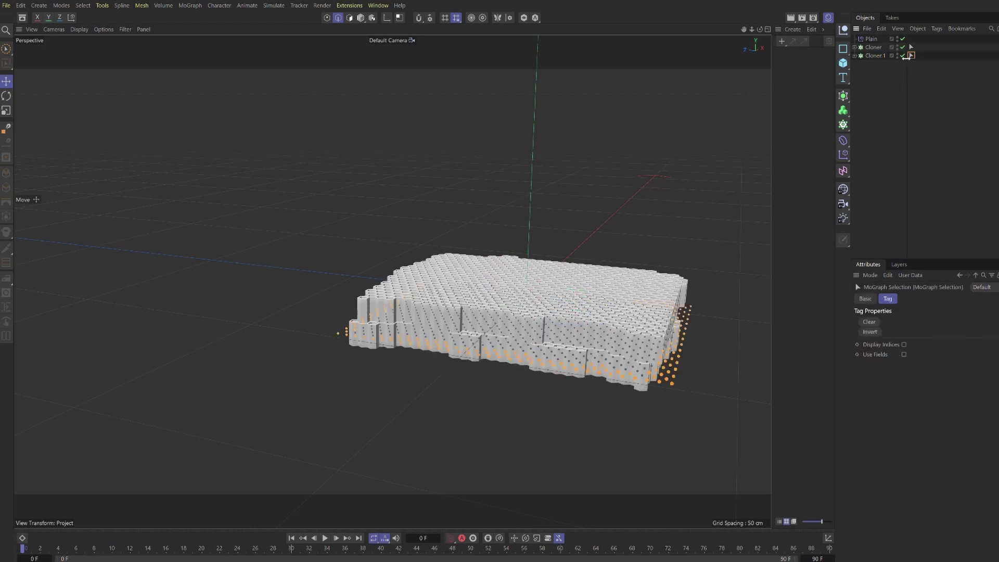
pyautogui.press('Delete')
pyautogui.hotkey('shift', 'c')
pyautogui.write('plain')
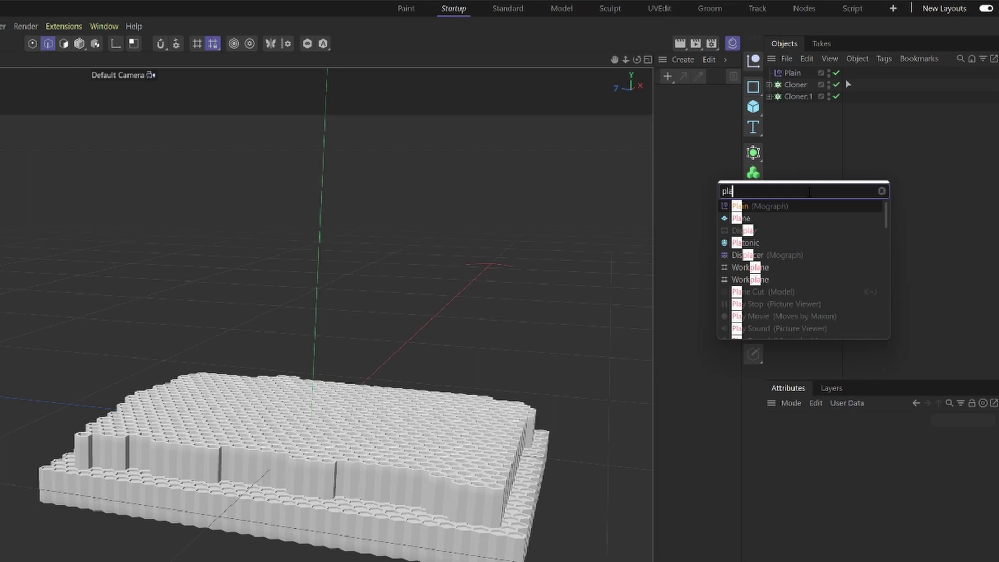
pyautogui.press('Return')
pyautogui.moveTo(792, 73); pyautogui.dragTo(778, 88)
# Group each Cloner with its own Plain effector under a separate Null
pyautogui.click(752, 62)
pyautogui.click(786, 87)
pyautogui.keyDown('shift'); pyautogui.click(790, 96); pyautogui.keyUp('shift')
pyautogui.click(769, 73)
pyautogui.click(753, 61)
pyautogui.click(792, 96)
pyautogui.keyDown('shift'); pyautogui.click(792, 108); pyautogui.keyUp('shift')
pyautogui.click(769, 73)
pyautogui.click(769, 84)
# Assign the second Plain effector to the duplicate Cloner and give that Cloner a new MoGraph Selection tag
pyautogui.click(806, 107)
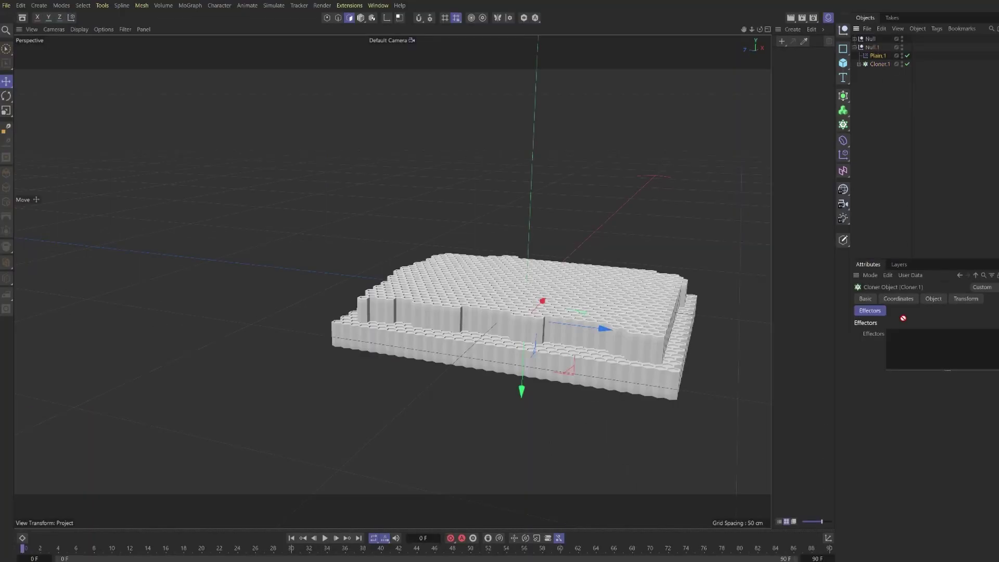
pyautogui.moveTo(903, 318); pyautogui.dragTo(911, 341)
pyautogui.rightClick(882, 66)
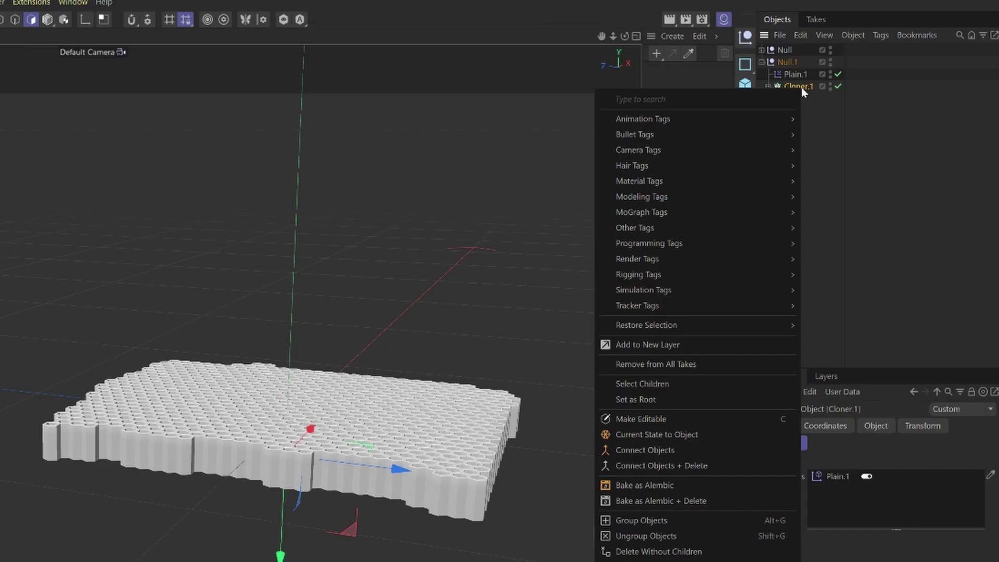
pyautogui.write('mogr')
pyautogui.moveTo(777, 115)
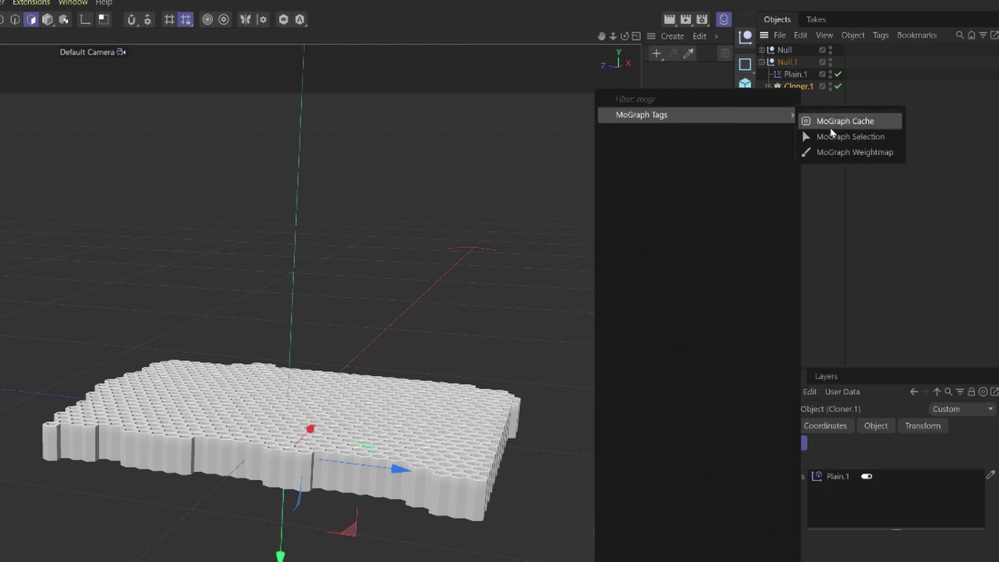
pyautogui.click(851, 135)
# Paint irregular patches of border clones on the lower honeycomb's underside into its MoGraph Selection with a brush radius of 42
pyautogui.keyDown('alt'); pyautogui.moveTo(307, 351); pyautogui.dragTo(395, 344); pyautogui.keyUp('alt')
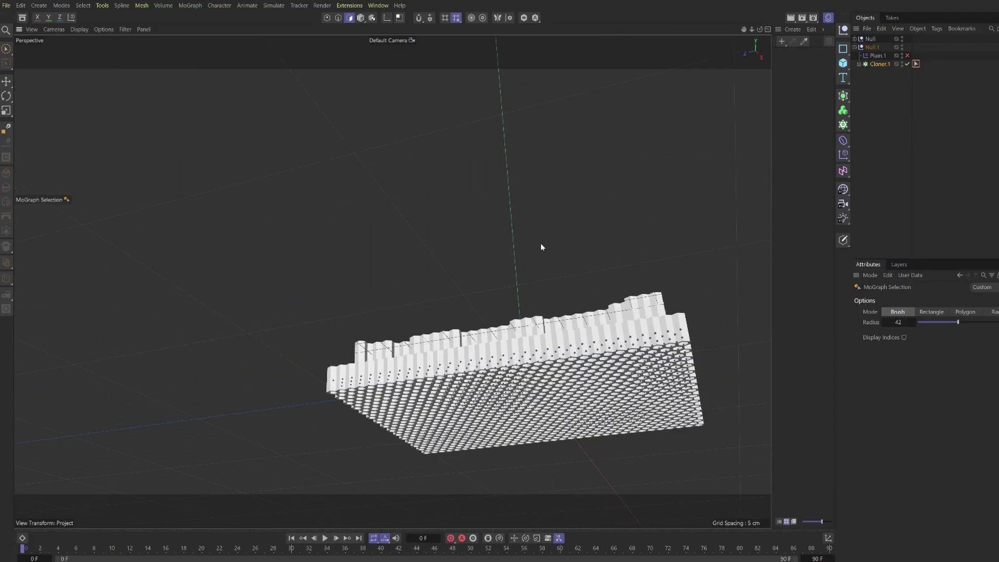
pyautogui.moveTo(601, 246)
pyautogui.keyDown('alt'); pyautogui.mouseDown()
pyautogui.moveTo(387, 224)
pyautogui.moveTo(385, 208)
pyautogui.mouseUp(); pyautogui.keyUp('alt')
pyautogui.keyDown('alt'); pyautogui.moveTo(411, 47); pyautogui.dragTo(375, 156, button='middle'); pyautogui.keyUp('alt')
pyautogui.moveTo(373, 147)
pyautogui.mouseDown()
pyautogui.moveTo(367, 105)
pyautogui.moveTo(473, 100)
pyautogui.moveTo(631, 178)
pyautogui.moveTo(603, 163)
pyautogui.mouseUp()
pyautogui.moveTo(583, 208)
pyautogui.mouseDown()
pyautogui.moveTo(585, 273)
pyautogui.moveTo(366, 398)
pyautogui.moveTo(363, 252)
pyautogui.mouseUp()
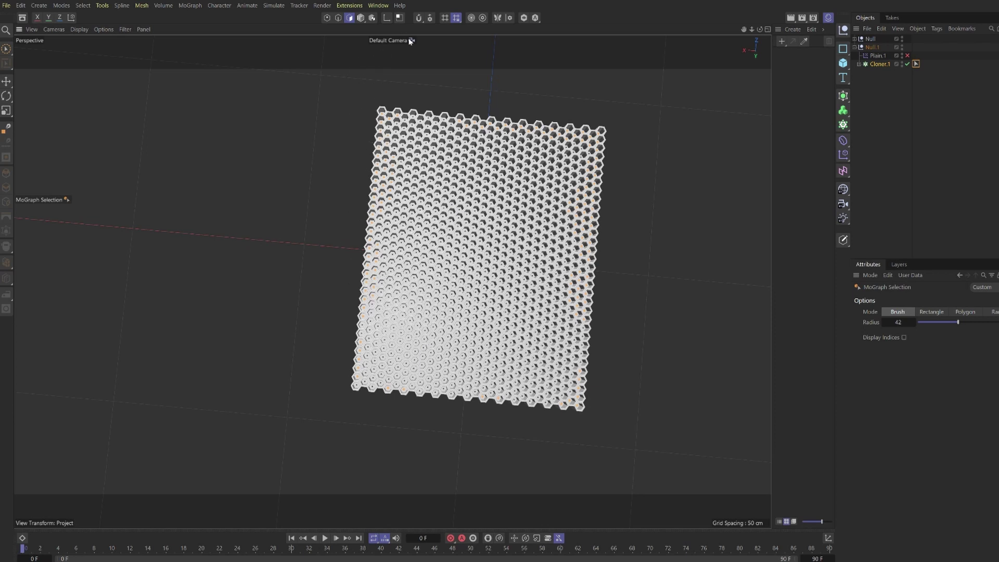
# Limit the second Plain effector to the duplicate Cloner's MoGraph Selection and enable the effector
pyautogui.click(878, 56)
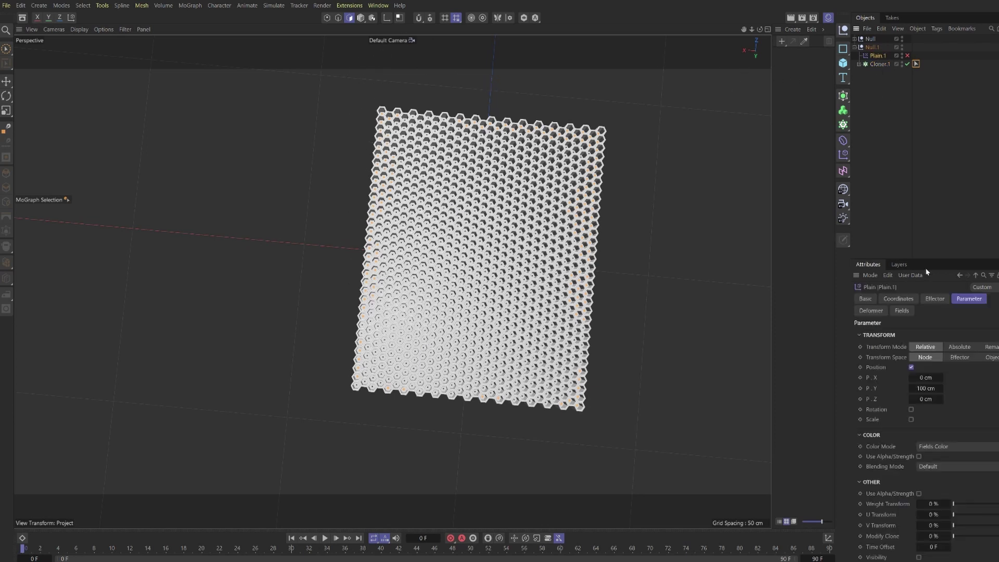
pyautogui.click(928, 299)
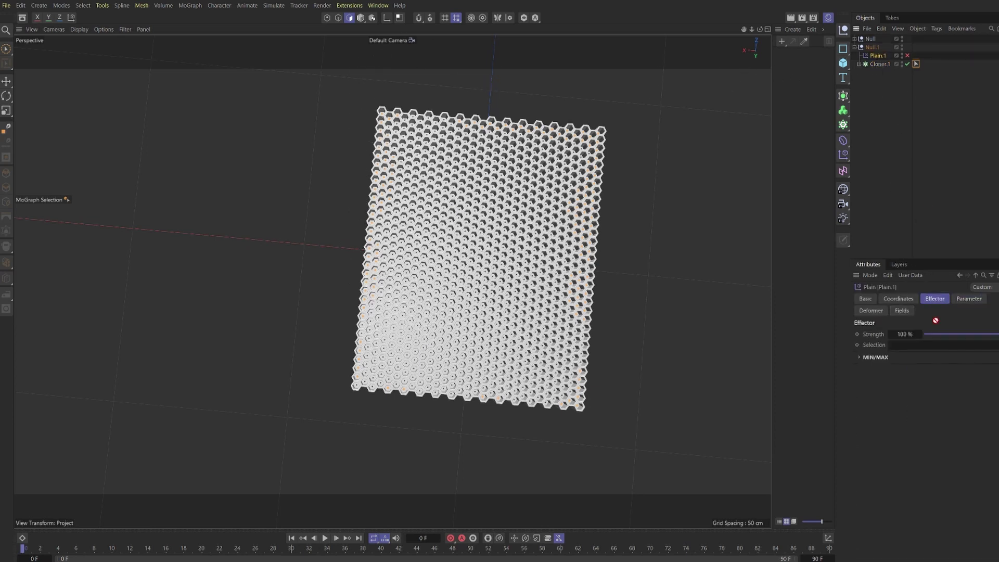
pyautogui.click(892, 153)
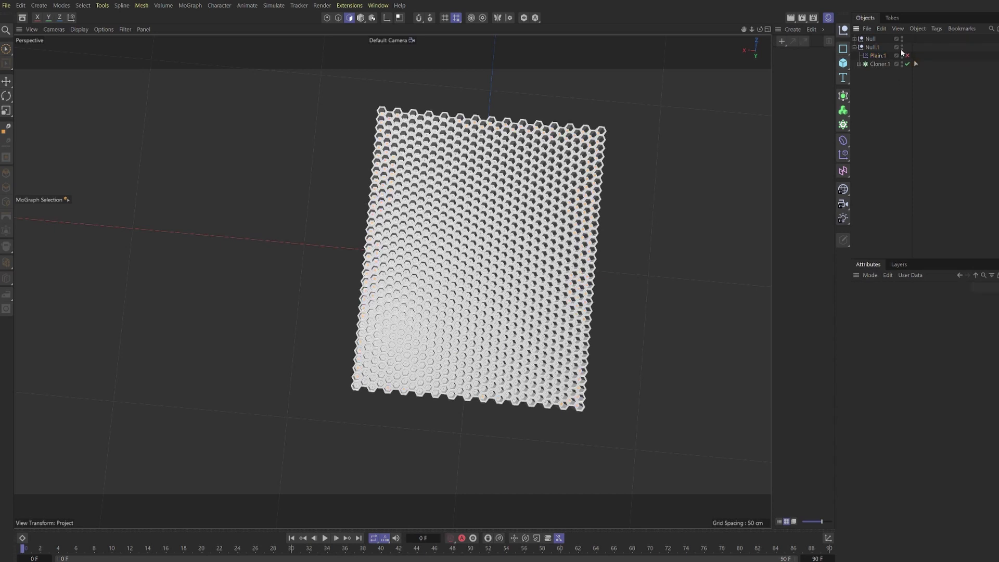
pyautogui.click(908, 55)
# Turn off the second Plain effector's position change and set its uniform scale to -1
pyautogui.click(879, 56)
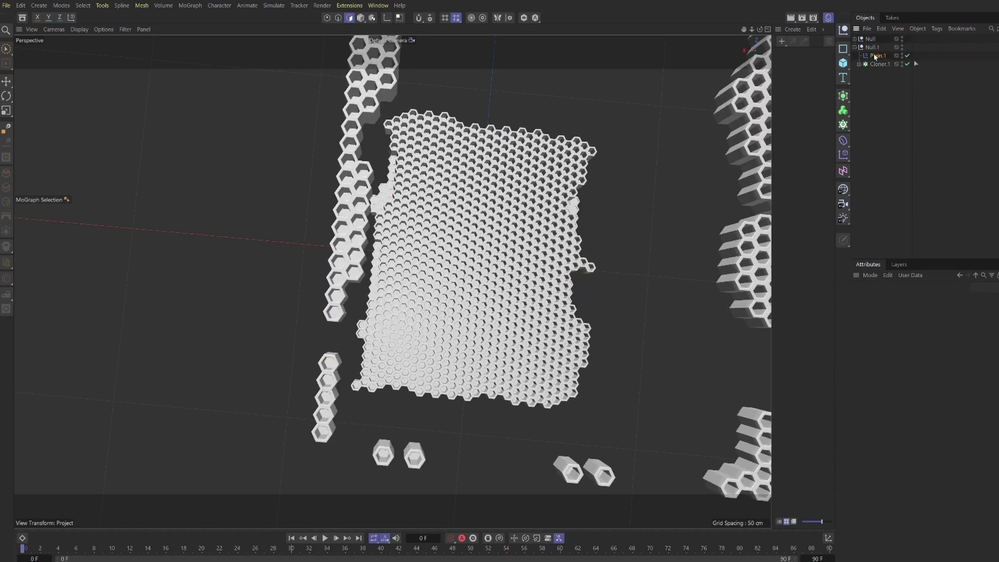
pyautogui.click(968, 299)
pyautogui.click(911, 367)
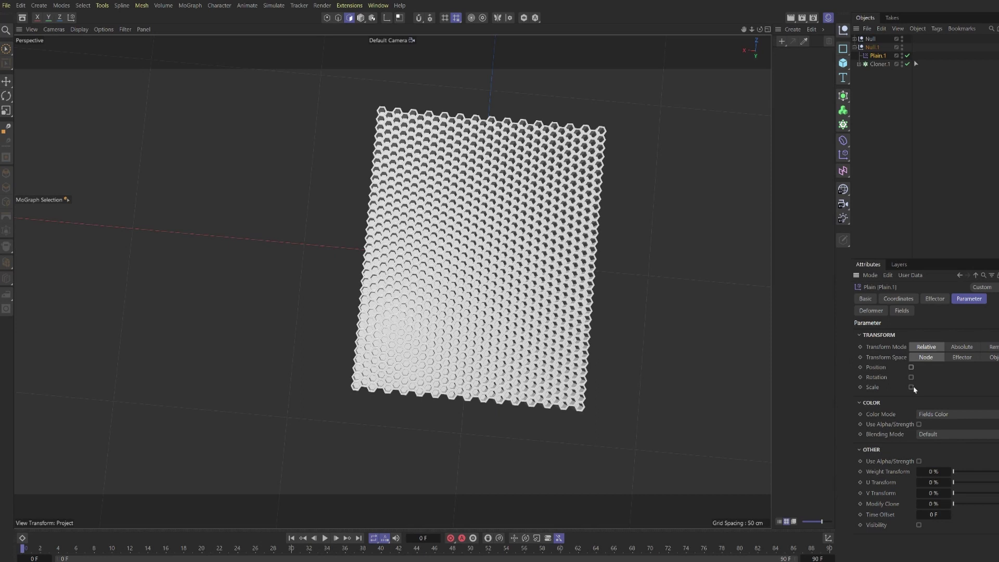
pyautogui.click(910, 387)
pyautogui.click(911, 397)
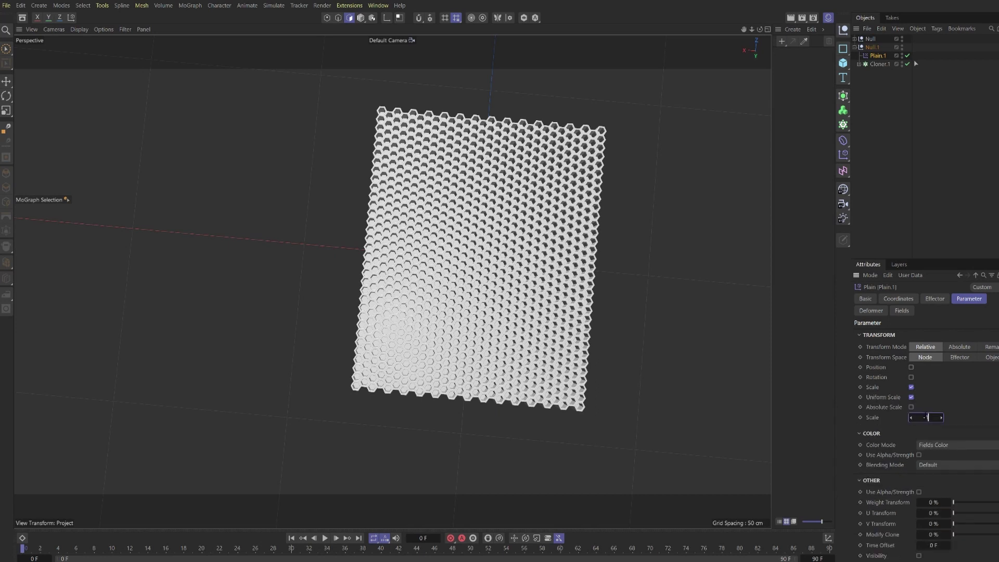
pyautogui.press('Return')
pyautogui.click(918, 156)
# Examine the lower honeycomb's uneven border and the clones held in its MoGraph Selection
pyautogui.keyDown('alt'); pyautogui.moveTo(515, 312); pyautogui.dragTo(529, 228); pyautogui.keyUp('alt')
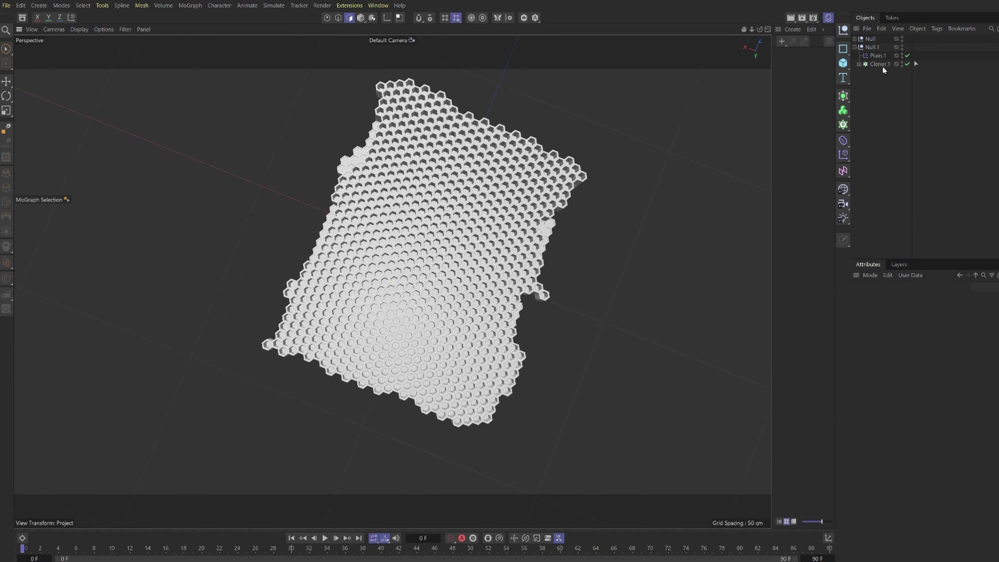
pyautogui.click(916, 64)
pyautogui.scroll(3, 553, 305)
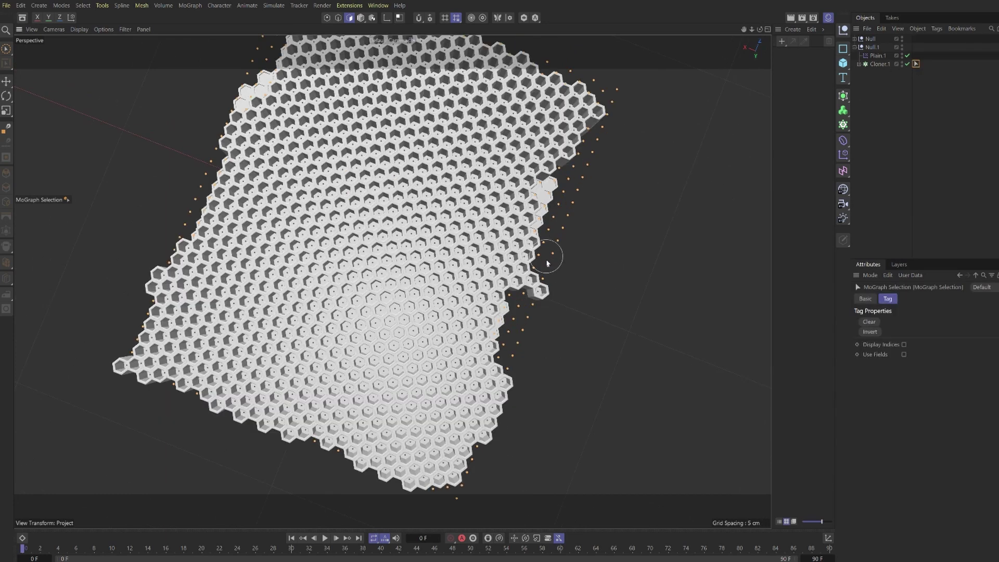
pyautogui.scroll(-3, 529, 270)
pyautogui.click(936, 96)
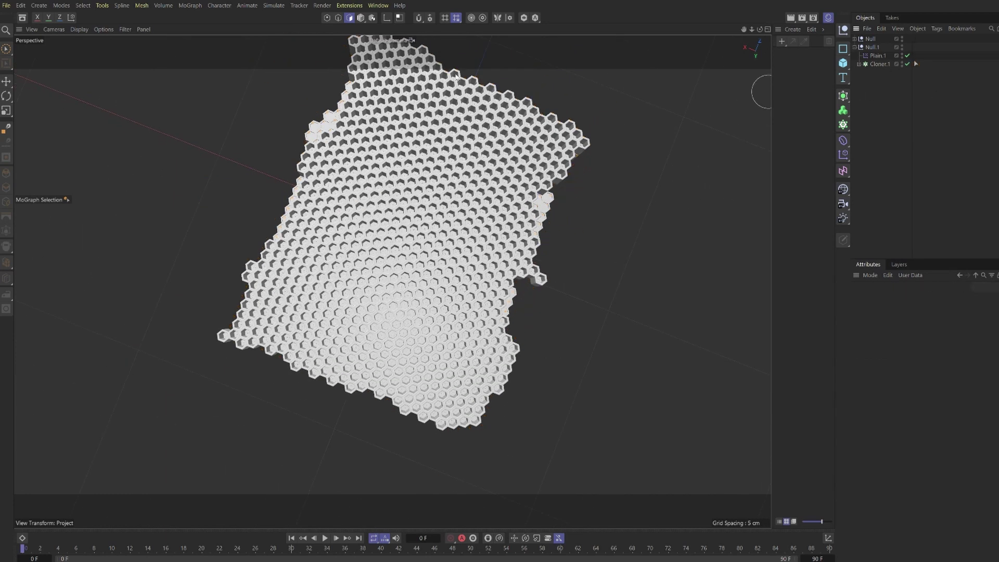
# Combine both honeycomb groups into a separate polygon object with Connect Objects, keeping the original groups
pyautogui.click(7, 80)
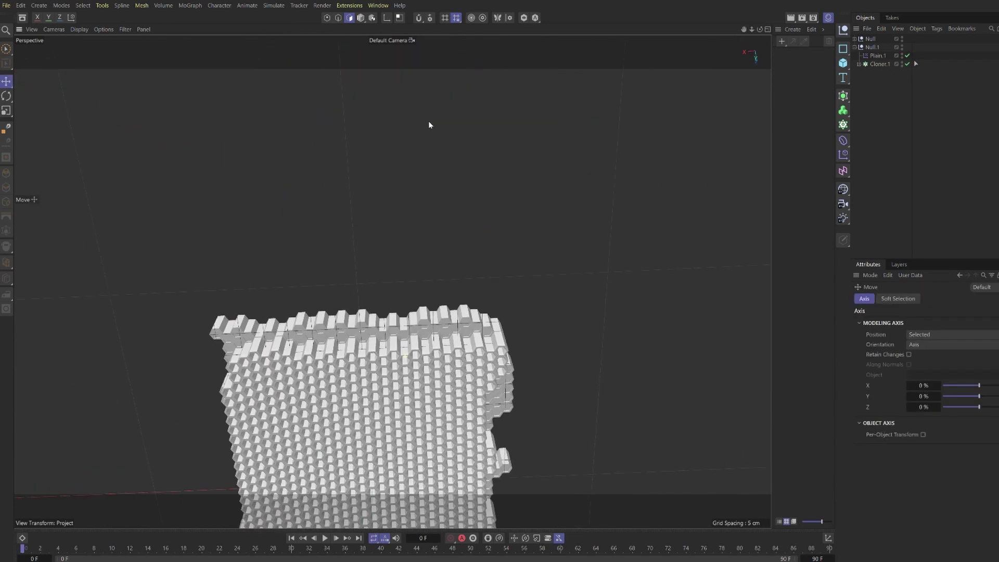
pyautogui.keyDown('alt'); pyautogui.moveTo(429, 121); pyautogui.dragTo(830, 68); pyautogui.keyUp('alt')
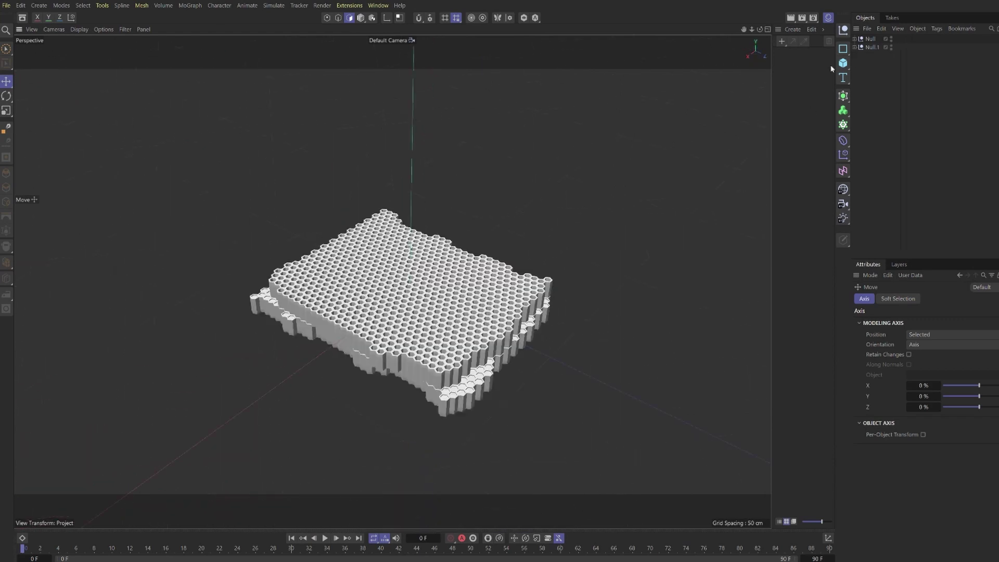
pyautogui.keyDown('shift'); pyautogui.click(872, 46); pyautogui.keyUp('shift')
pyautogui.rightClick(871, 48)
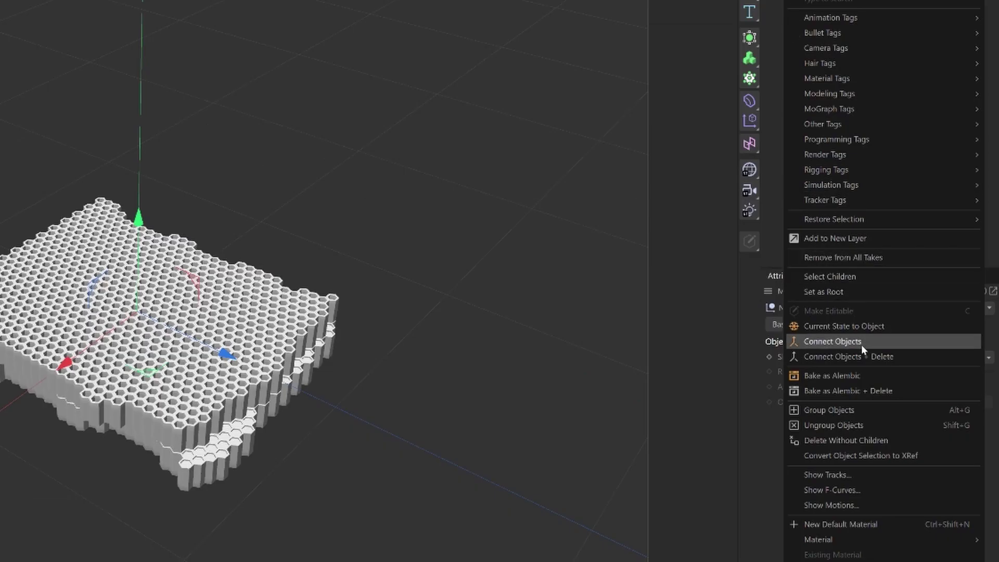
pyautogui.click(832, 341)
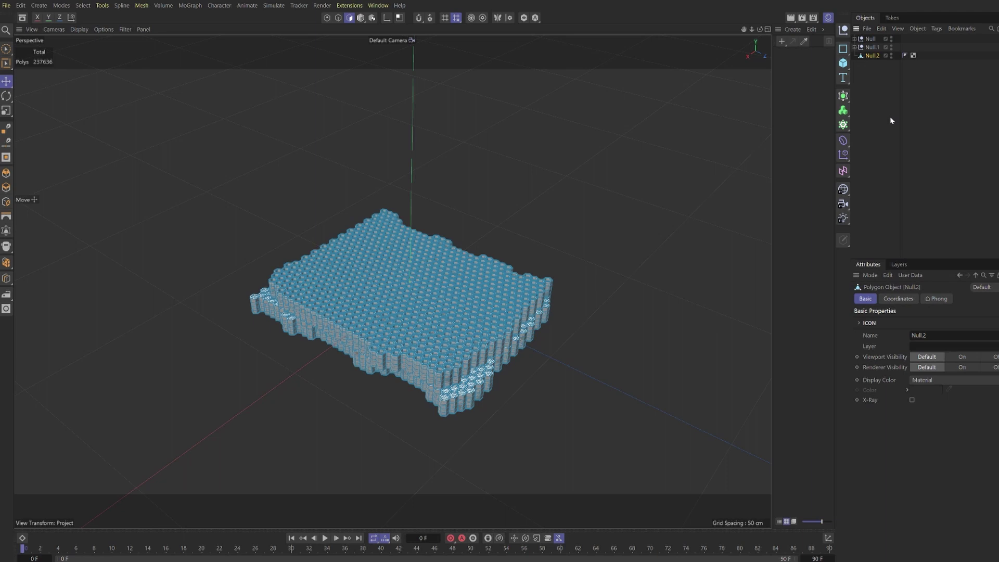
pyautogui.click(883, 115)
# Add a Volume Builder and a Volume Mesher, nesting the builder inside the mesher
pyautogui.click(842, 111)
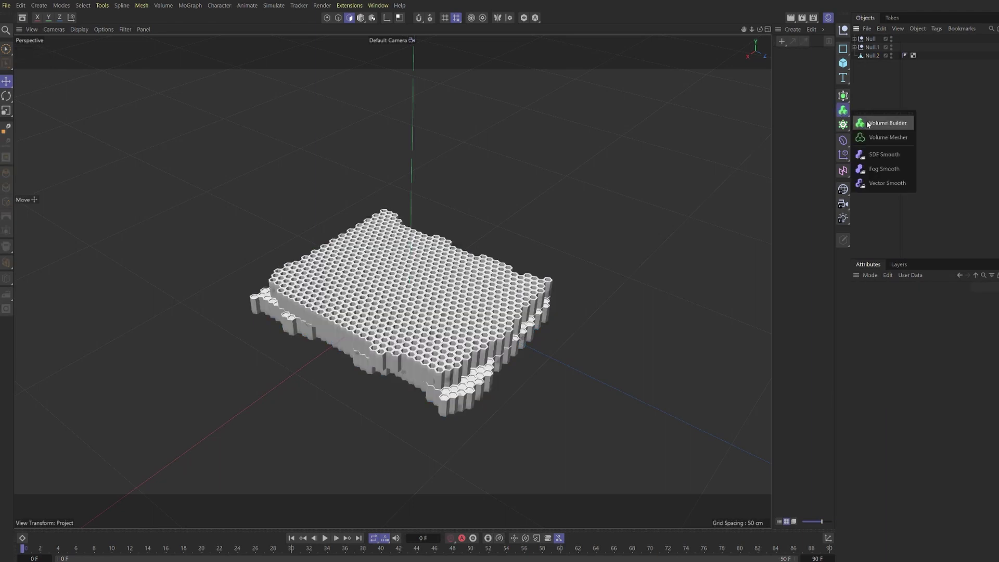
pyautogui.click(884, 122)
pyautogui.click(842, 111)
pyautogui.click(882, 138)
pyautogui.moveTo(875, 48); pyautogui.dragTo(877, 44)
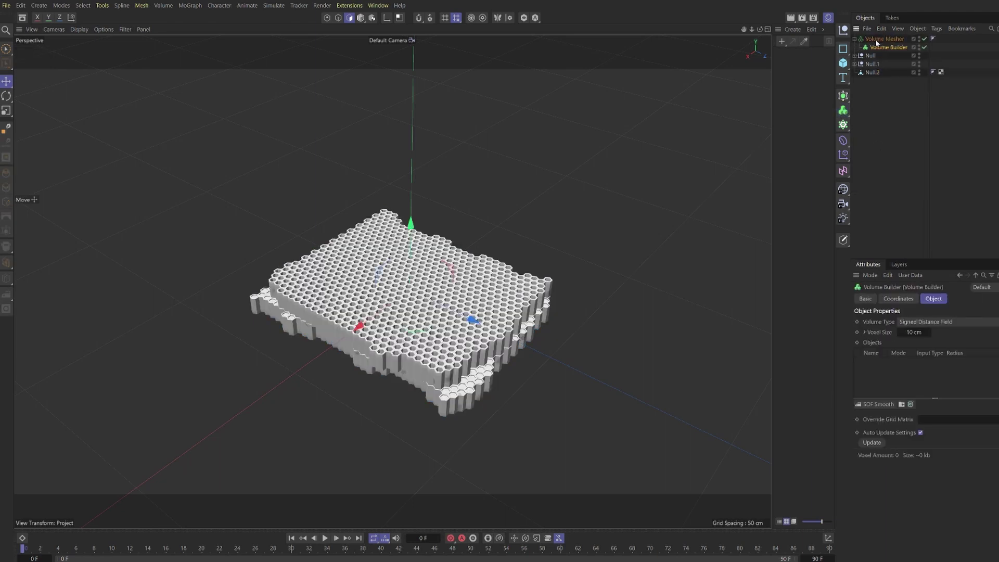
# Make the connected honeycomb mesh a child of the Volume Builder and hide the two original Null groups
pyautogui.moveTo(875, 112); pyautogui.dragTo(876, 112)
pyautogui.moveTo(872, 57); pyautogui.dragTo(880, 74)
pyautogui.click(887, 63)
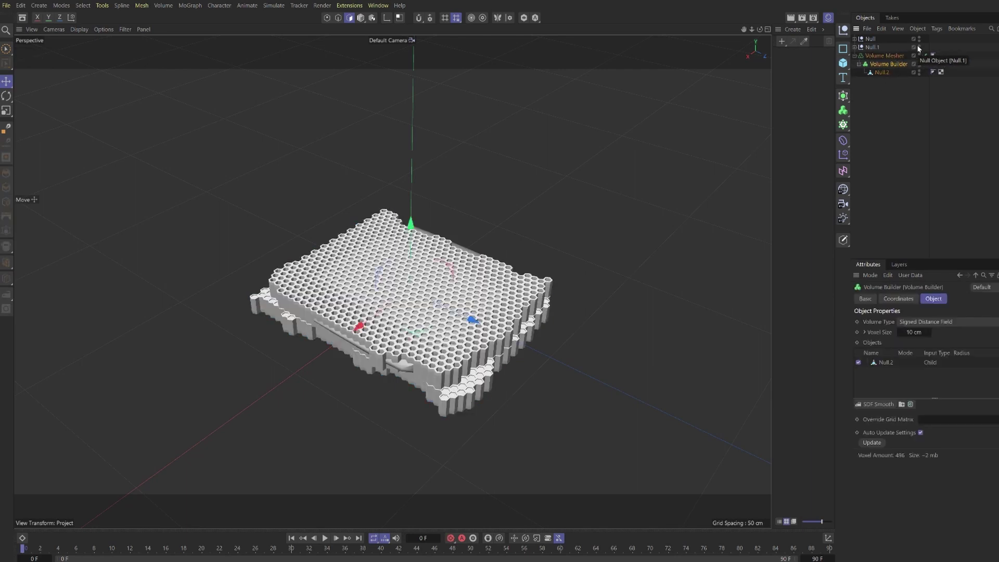
pyautogui.click(907, 126)
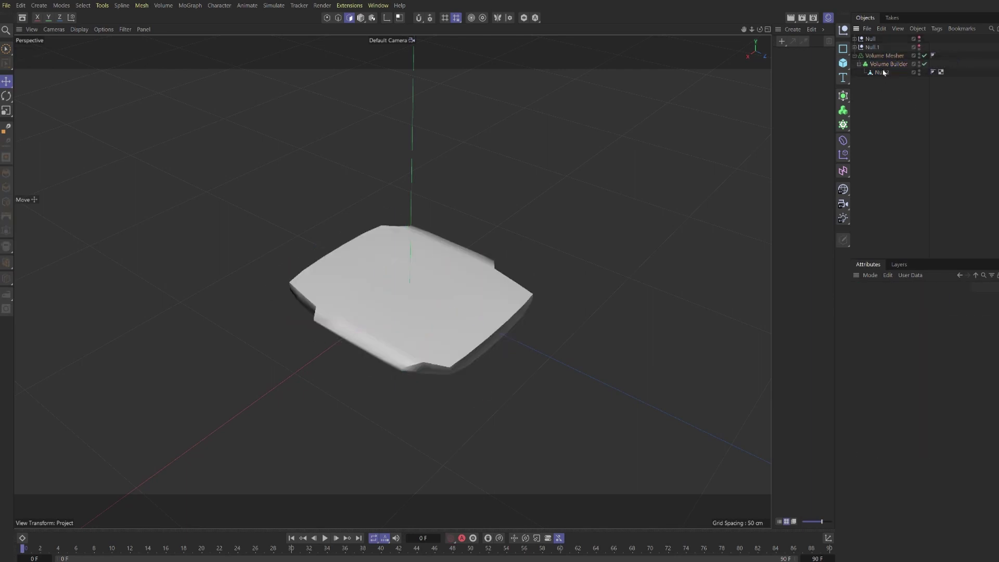
# Set the Volume Builder's voxel size to 1 cm
pyautogui.doubleClick(884, 55)
pyautogui.doubleClick(883, 64)
pyautogui.doubleClick(913, 331)
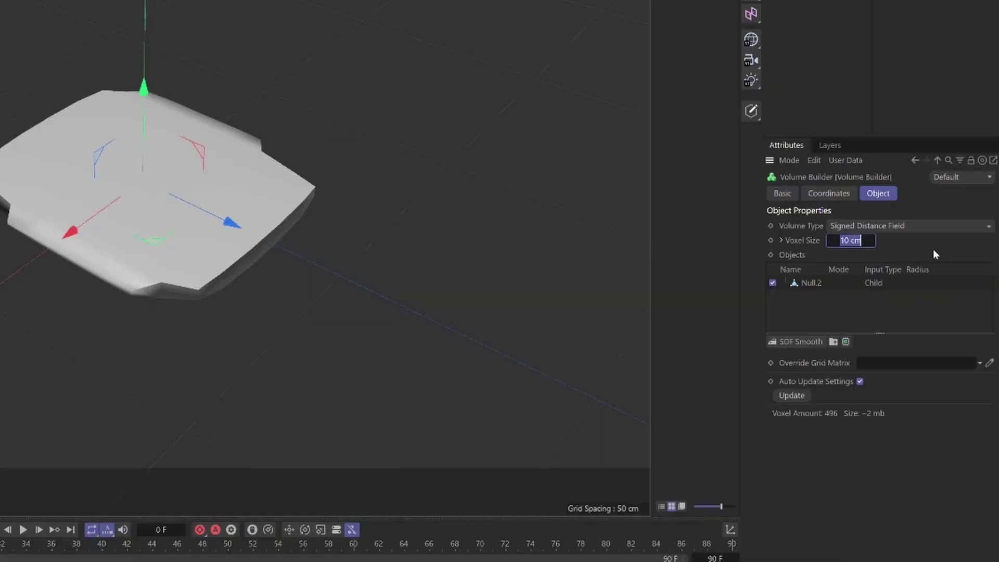
pyautogui.write('1')
pyautogui.press('Return')
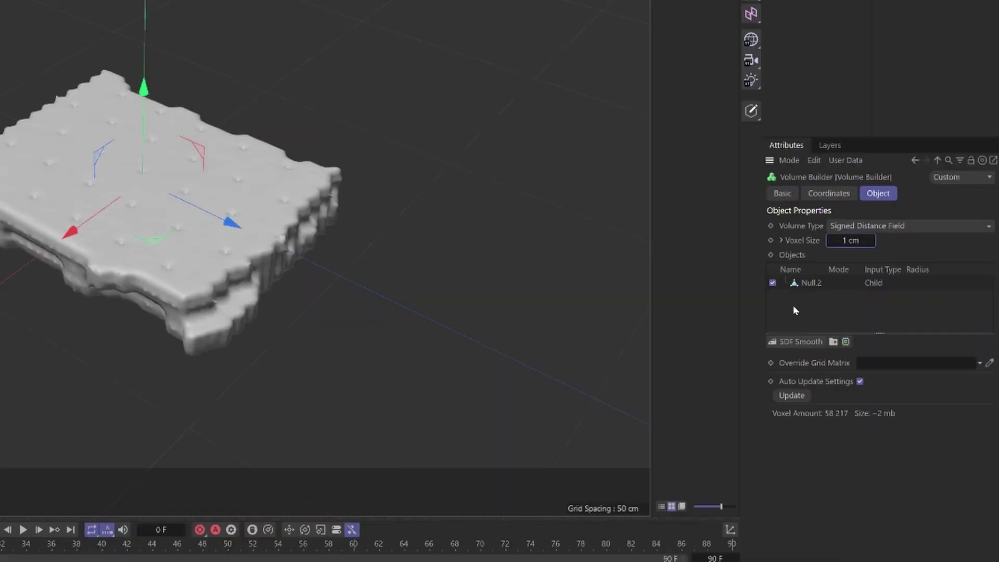
# Add an SDF Close and Open filter to the Volume Builder and set its offset to 10 cm
pyautogui.click(784, 341)
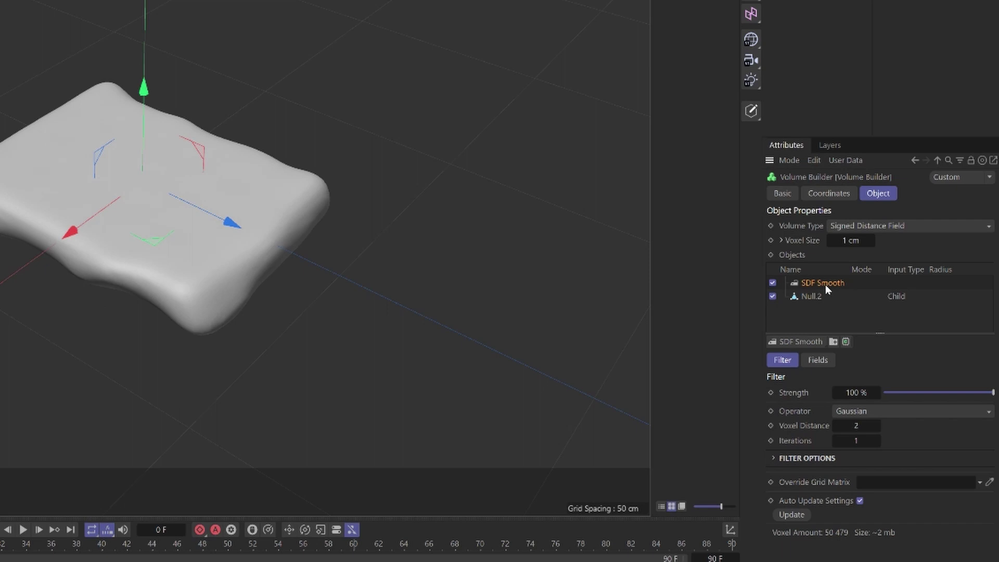
pyautogui.press('Delete')
pyautogui.click(795, 341)
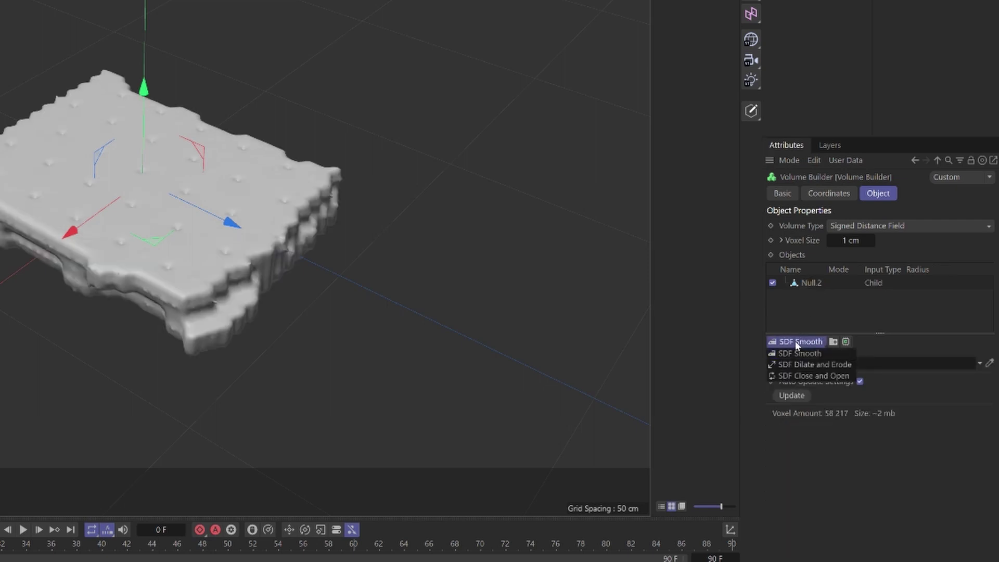
pyautogui.click(798, 374)
pyautogui.moveTo(850, 421); pyautogui.dragTo(856, 422)
pyautogui.doubleClick(840, 420)
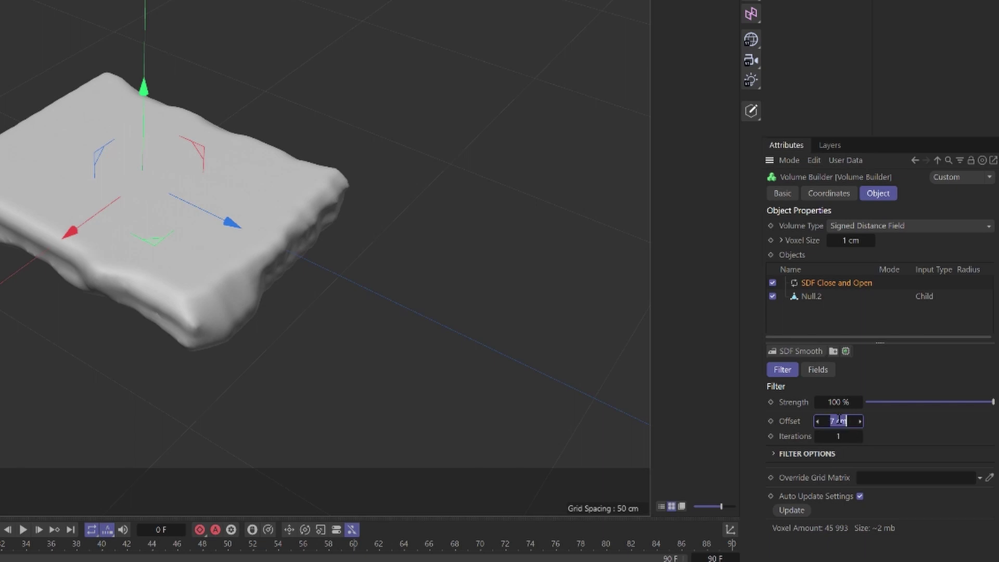
pyautogui.write('2')
pyautogui.press('Return')
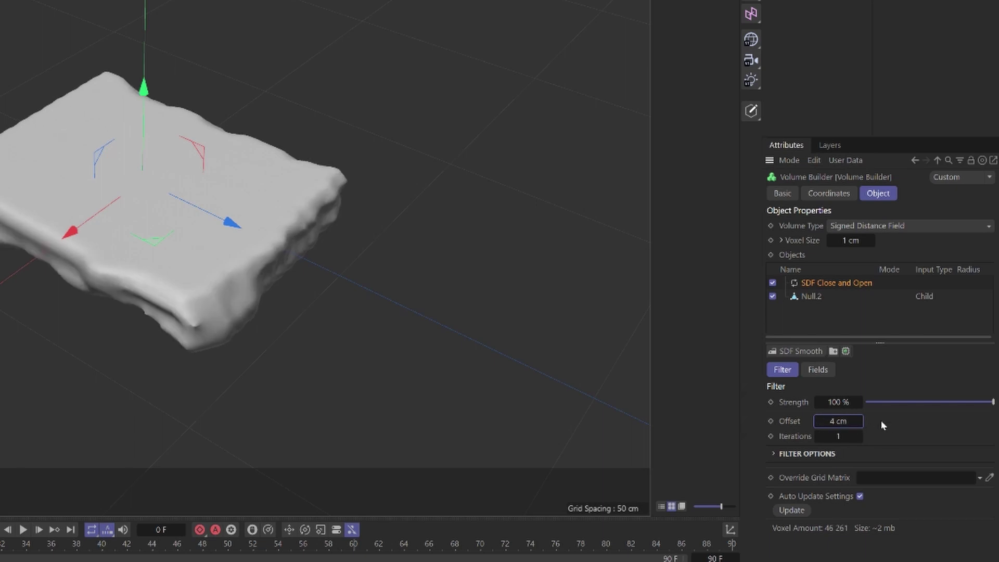
pyautogui.write('10')
pyautogui.press('Return')
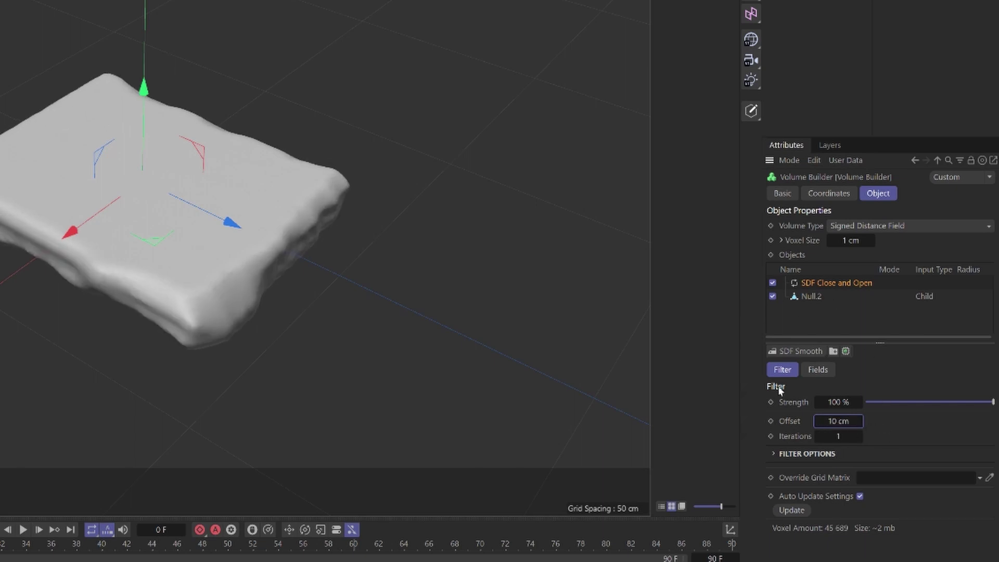
# Add an SDF Smooth filter above the Close and Open filter with a voxel distance of 1 and 57% strength
pyautogui.click(785, 351)
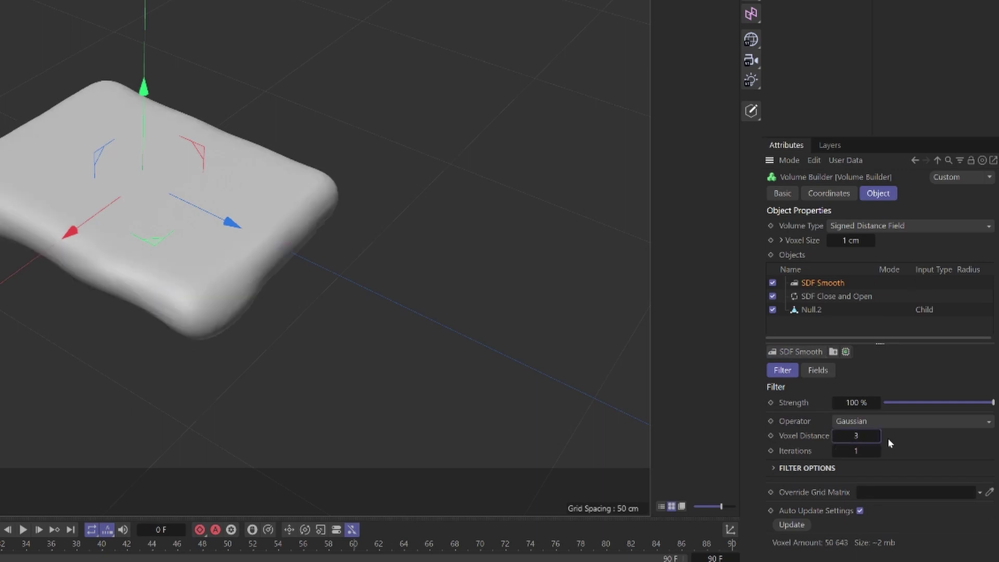
pyautogui.press('Return')
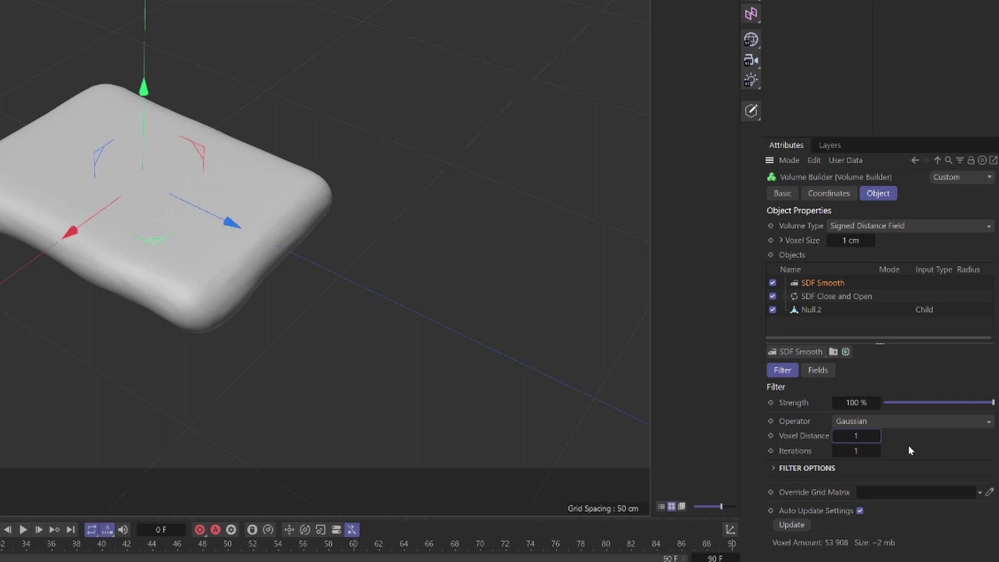
pyautogui.write('1')
pyautogui.press('Return')
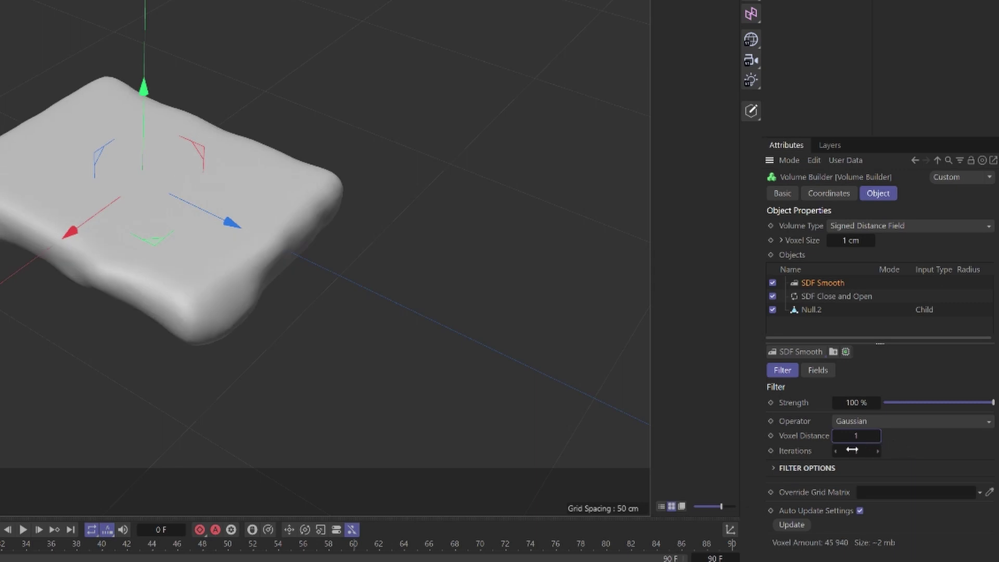
pyautogui.click(931, 403)
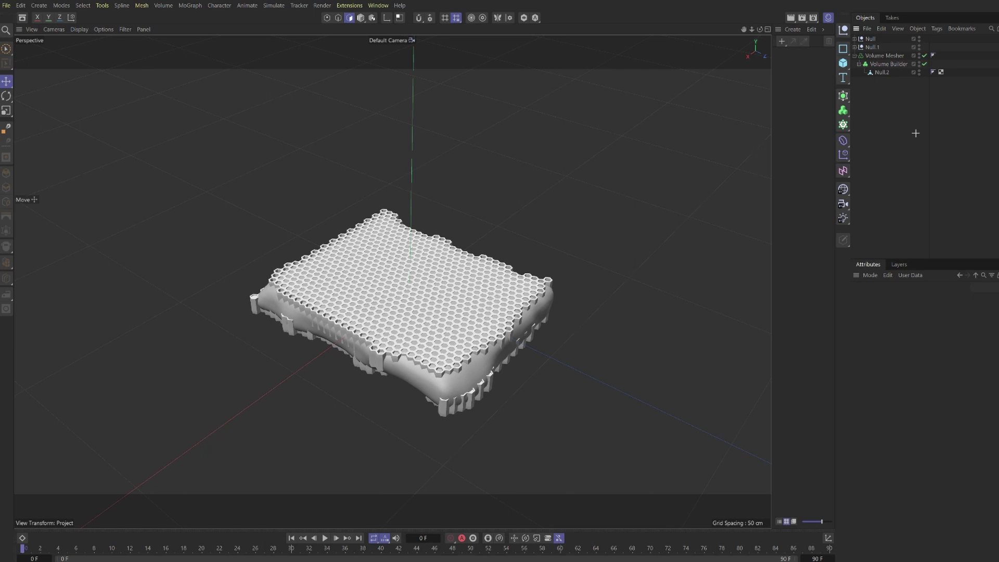
# Lower the strength of the Volume Builder's SDF Close and Open filter
pyautogui.keyDown('alt'); pyautogui.moveTo(504, 250); pyautogui.dragTo(626, 181); pyautogui.keyUp('alt')
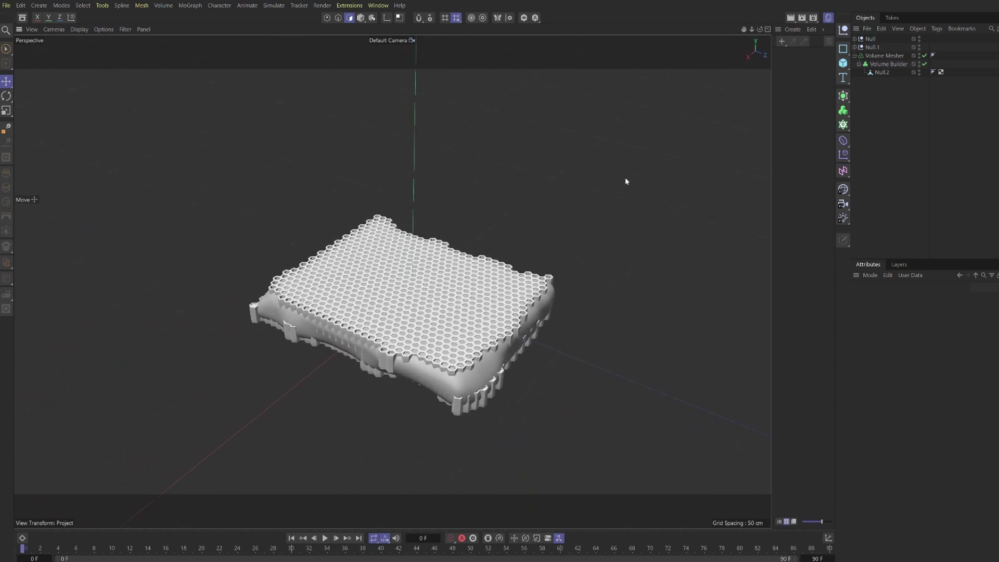
pyautogui.click(884, 64)
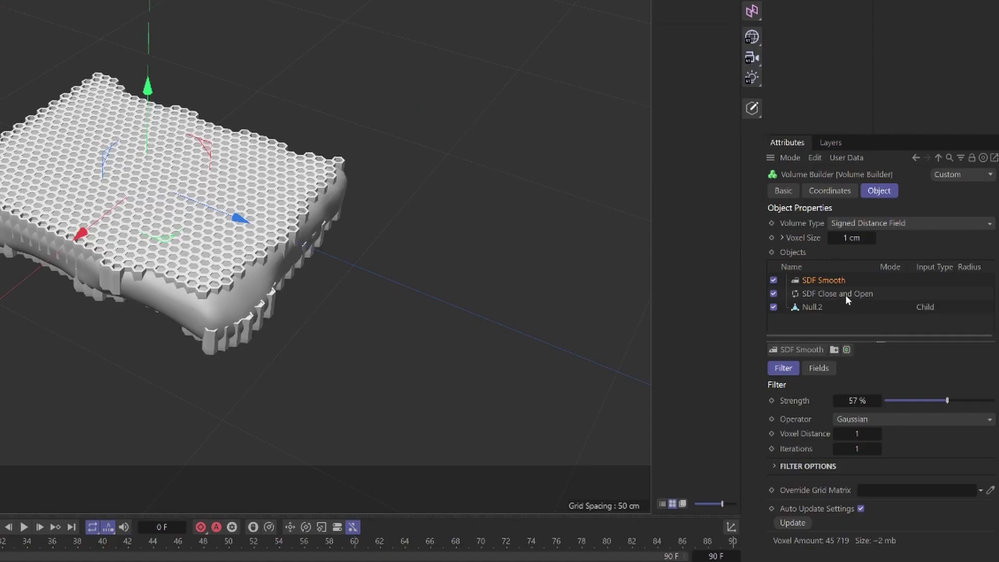
pyautogui.click(909, 372)
pyautogui.click(945, 400)
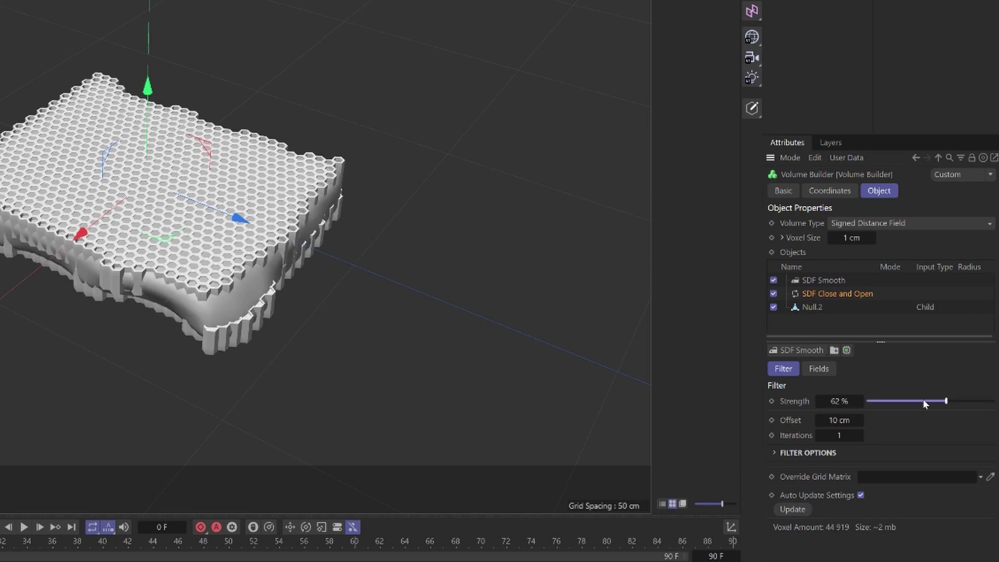
pyautogui.click(923, 401)
pyautogui.moveTo(920, 404); pyautogui.dragTo(917, 404)
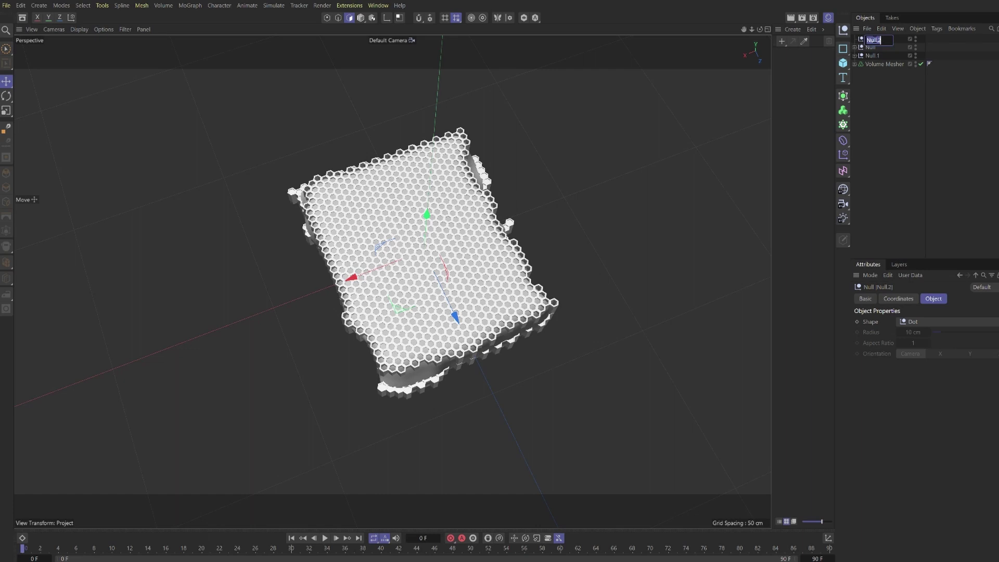
# Name the new null object honeycomb and nest both original Null groups and the Volume Mesher inside it
pyautogui.write('b')
pyautogui.press('Return')
pyautogui.click(871, 47)
pyautogui.keyDown('shift'); pyautogui.click(875, 64); pyautogui.keyUp('shift')
pyautogui.moveTo(876, 63); pyautogui.dragTo(873, 43)
pyautogui.moveTo(760, 89); pyautogui.dragTo(761, 86)
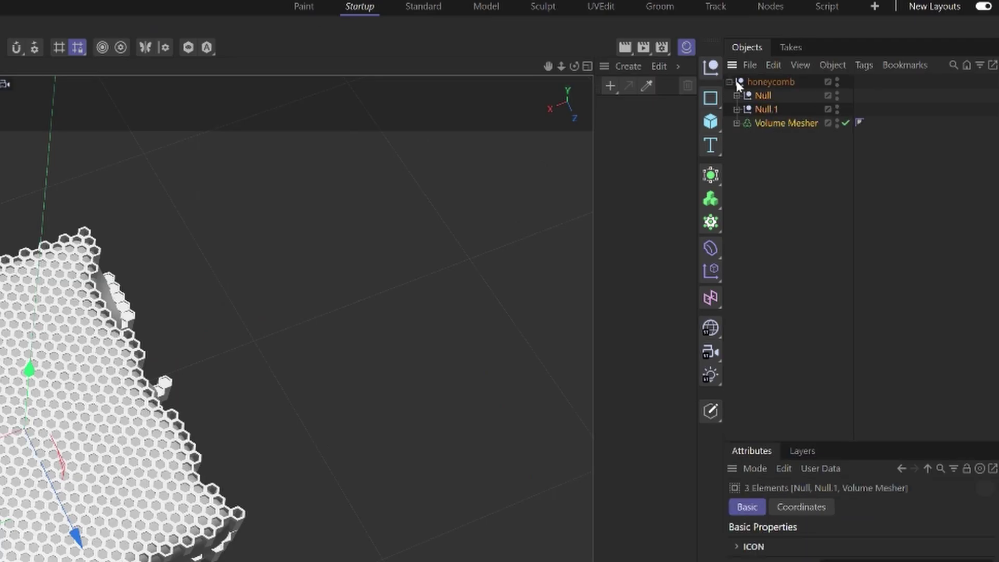
pyautogui.click(771, 82)
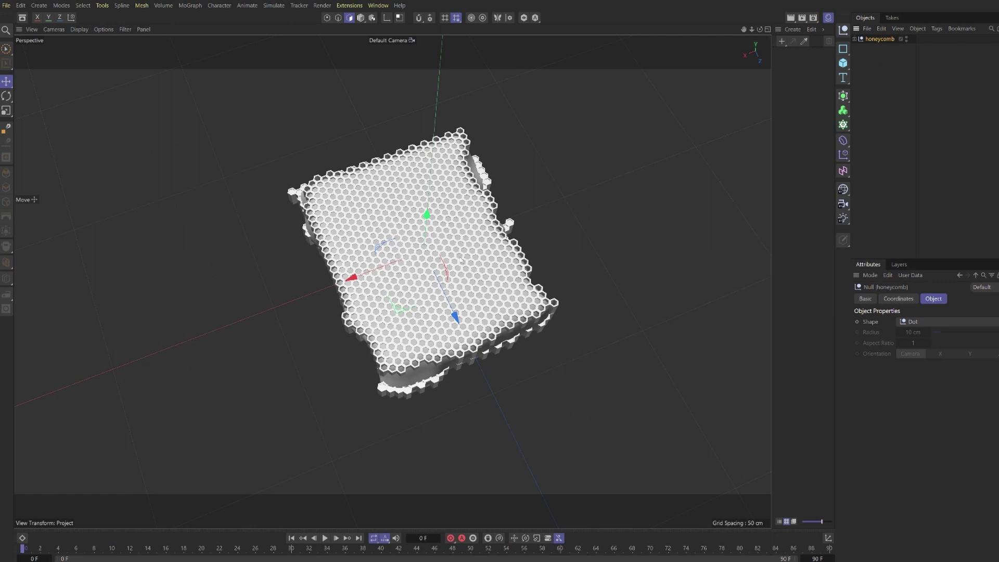
# Rotate the honeycomb group to stand upright and raise it above the ground plane
pyautogui.keyDown('alt'); pyautogui.moveTo(461, 259); pyautogui.dragTo(477, 195); pyautogui.keyUp('alt')
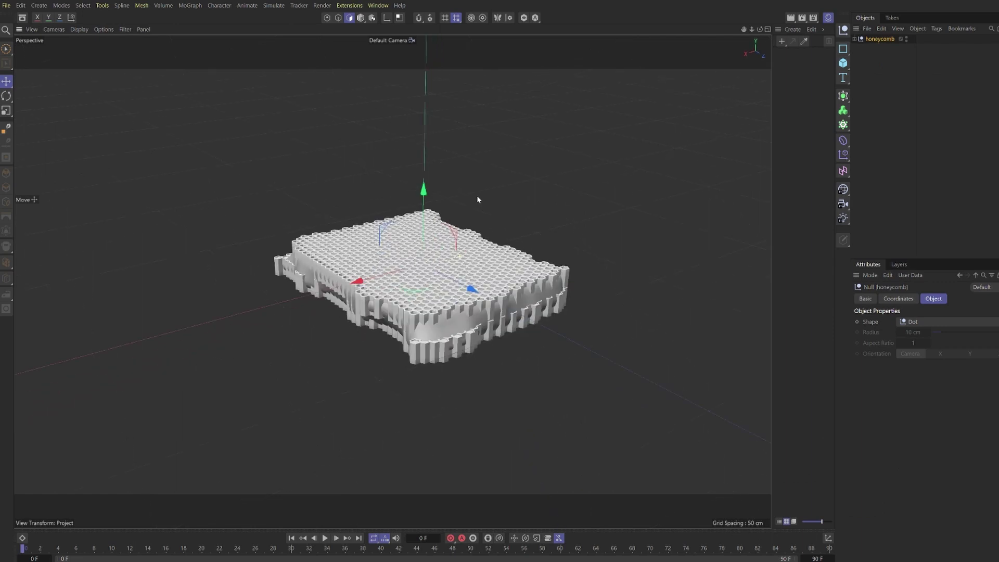
pyautogui.press('r')
pyautogui.moveTo(440, 240); pyautogui.dragTo(445, 297)
pyautogui.press('e')
pyautogui.moveTo(417, 283); pyautogui.dragTo(419, 57)
pyautogui.keyDown('alt'); pyautogui.moveTo(364, 243); pyautogui.dragTo(354, 216); pyautogui.keyUp('alt')
pyautogui.scroll(3, 354, 216)
# Add a Cloner and a Sphere, and scale the sphere down to a small ball below the honeycomb
pyautogui.click(864, 107)
pyautogui.click(843, 124)
pyautogui.moveTo(843, 63); pyautogui.dragTo(934, 105)
pyautogui.press('t')
pyautogui.moveTo(680, 156); pyautogui.dragTo(345, 284)
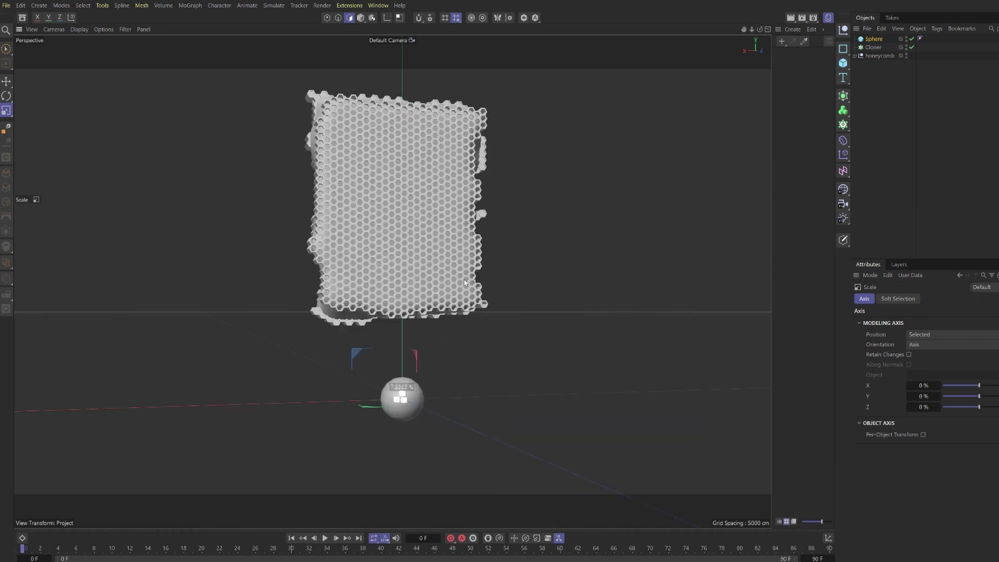
# Set the new Cloner to Linear mode and make the sphere its child
pyautogui.click(873, 48)
pyautogui.click(879, 309)
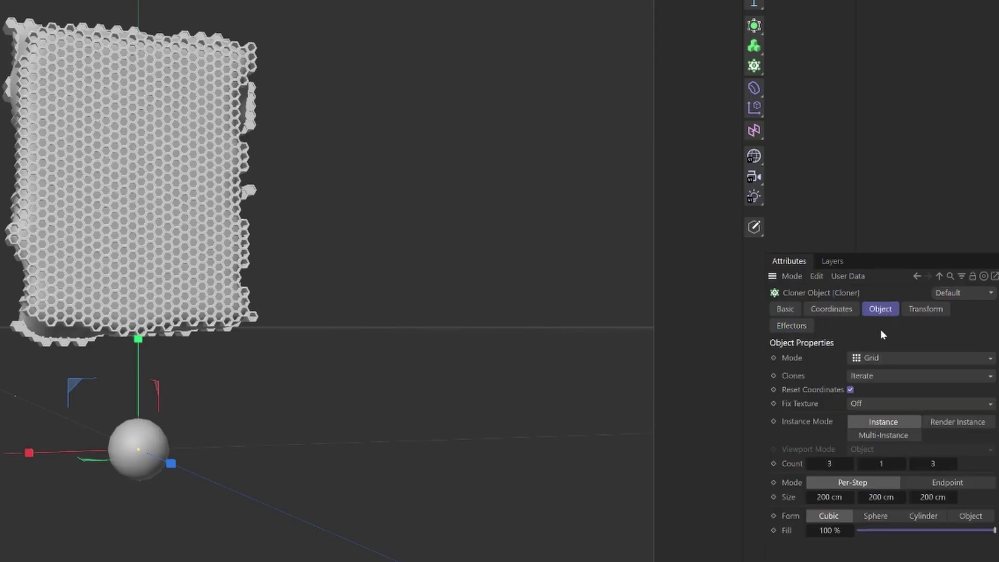
pyautogui.click(879, 358)
pyautogui.moveTo(793, 100); pyautogui.dragTo(781, 87)
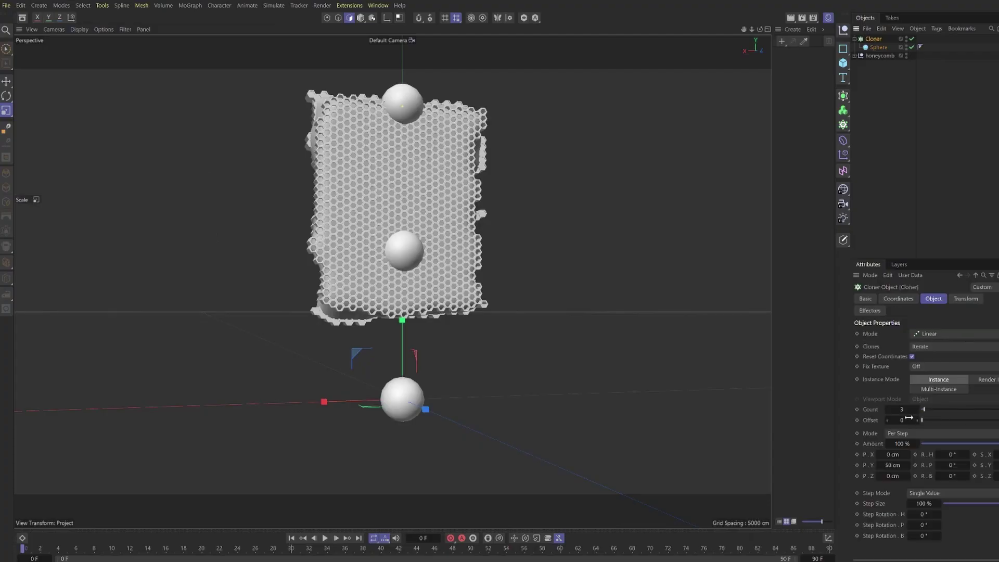
# Set the Cloner's Y spacing to 10 cm per step and its count to 14
pyautogui.moveTo(895, 466); pyautogui.dragTo(874, 466)
pyautogui.moveTo(901, 410); pyautogui.dragTo(878, 399)
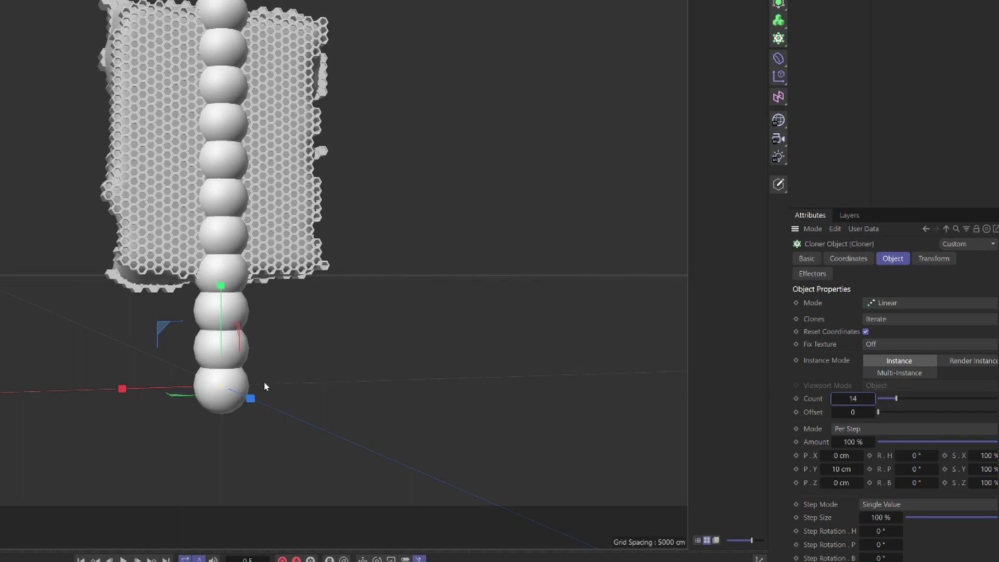
pyautogui.scroll(-3, 216, 356)
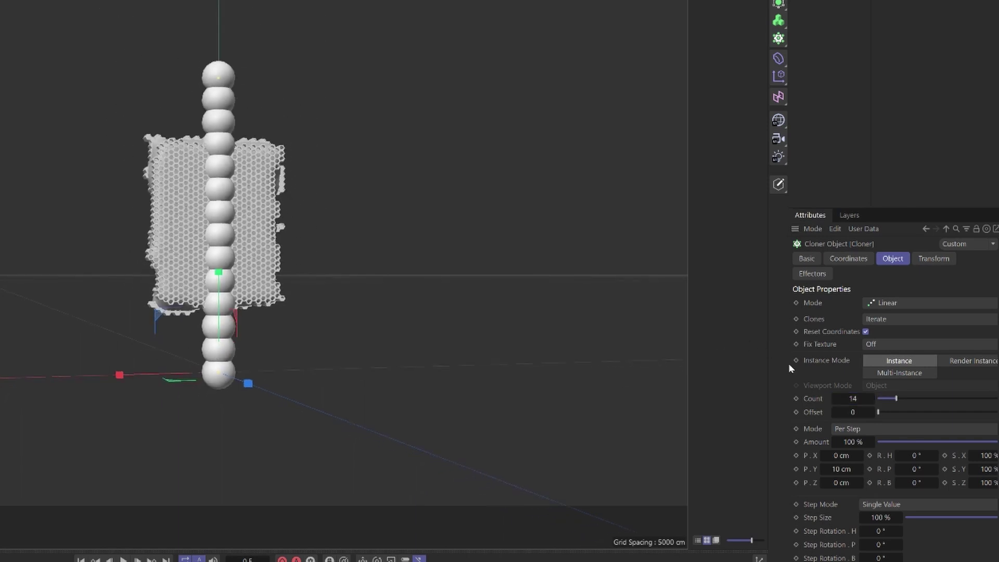
# Set the Cloner's per-step scale to 95% in X, Y and Z so the spheres taper
pyautogui.moveTo(789, 365); pyautogui.dragTo(725, 365)
pyautogui.doubleClick(924, 428)
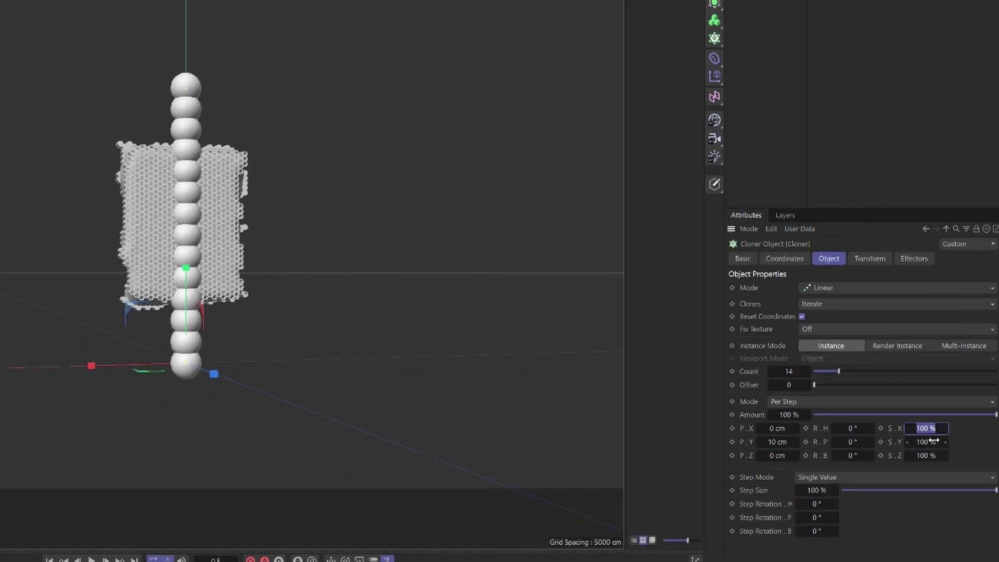
pyautogui.write('95')
pyautogui.doubleClick(929, 442)
pyautogui.write('95')
pyautogui.doubleClick(926, 455)
pyautogui.write('95')
pyautogui.press('Return')
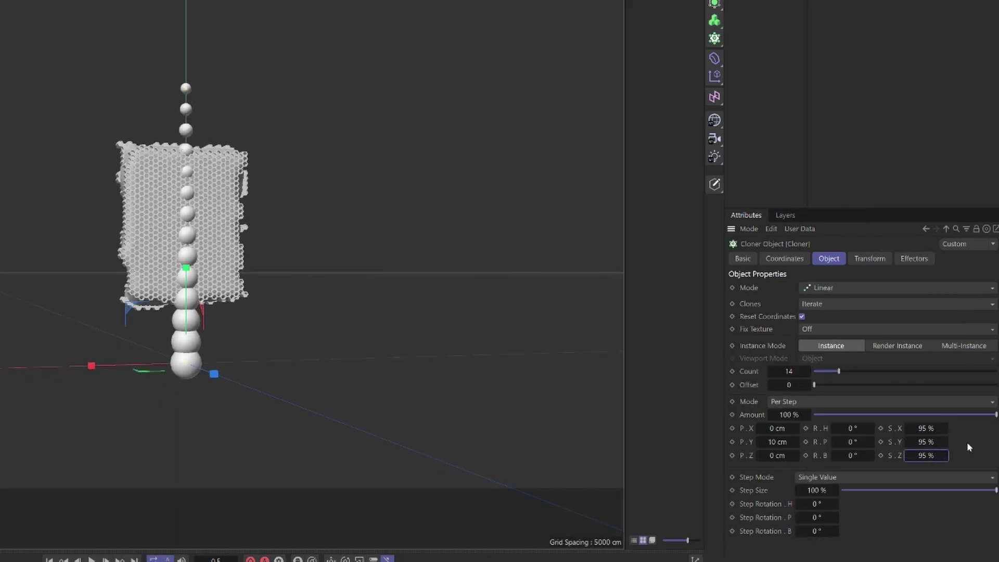
# Turn the Cloner upside down and raise it in front of the honeycomb so the spheres taper downward
pyautogui.click(827, 62)
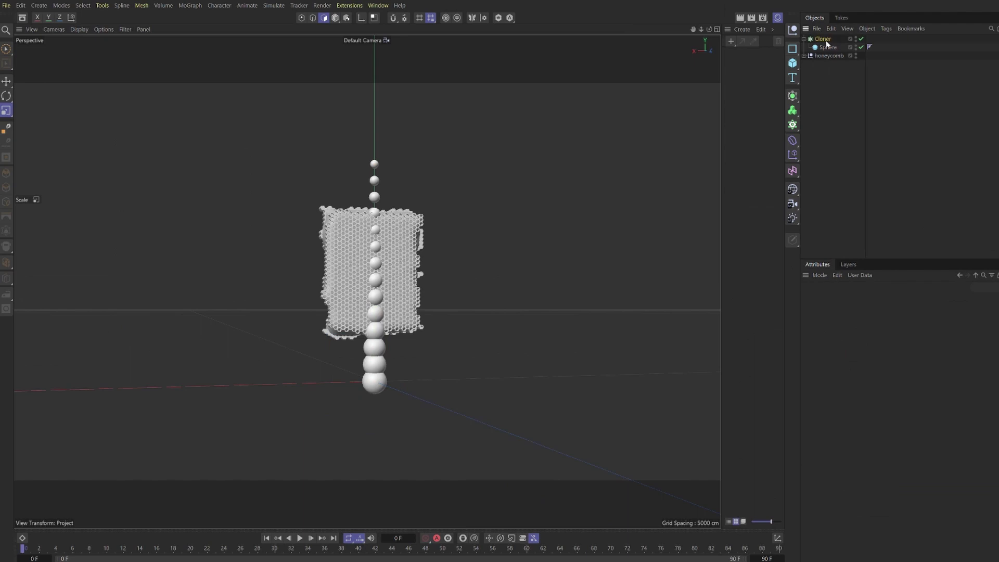
pyautogui.click(827, 47)
pyautogui.press('r')
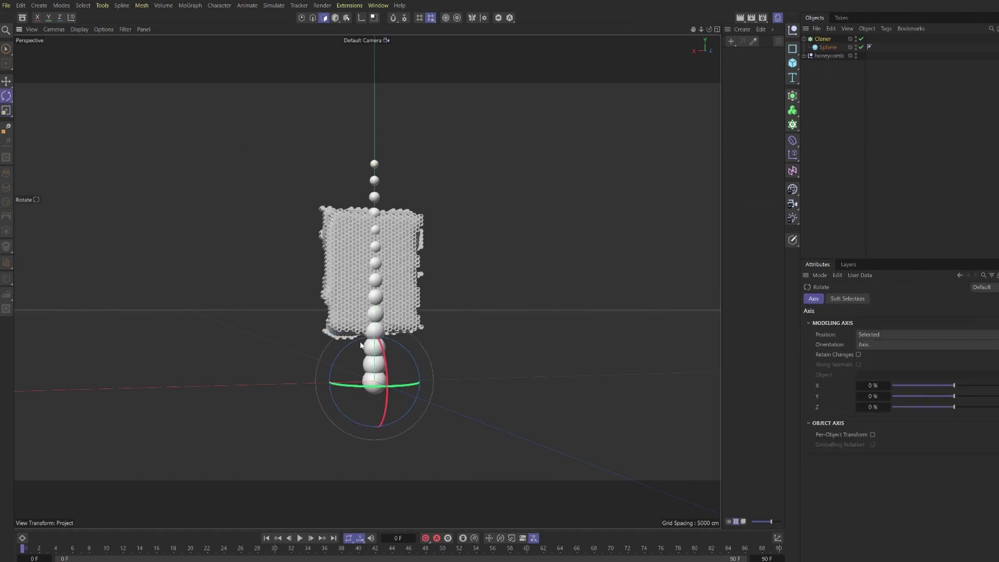
pyautogui.moveTo(360, 344); pyautogui.dragTo(375, 302)
pyautogui.press('e')
# Reduce the Cloner's Y spacing per step so the spheres overlap into a compact cone
pyautogui.click(822, 39)
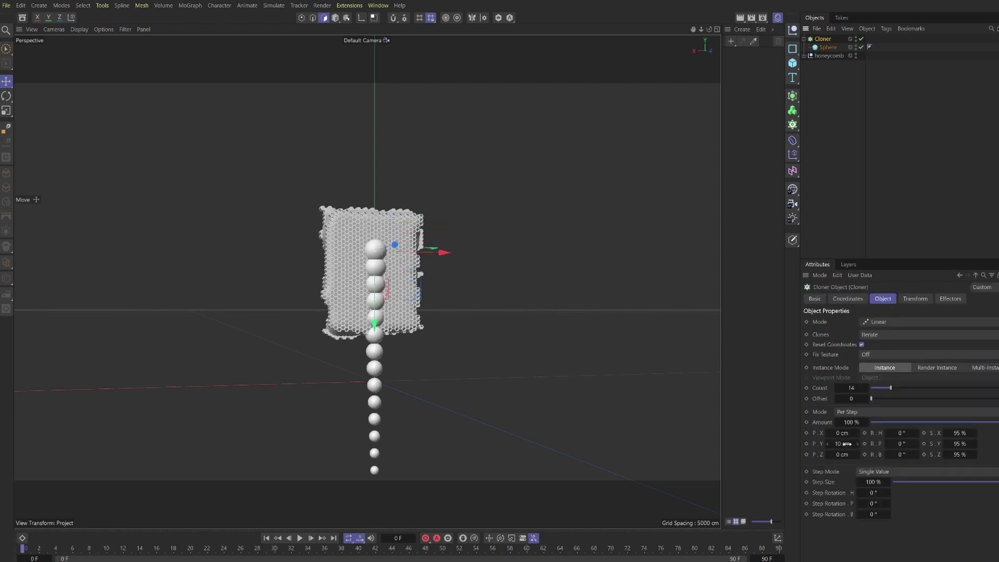
pyautogui.moveTo(846, 443); pyautogui.dragTo(828, 443)
pyautogui.scroll(5, 405, 369)
# Move the tapered sphere column down to the honeycomb's lower edge and scale it down into a thin drip
pyautogui.keyDown('alt'); pyautogui.moveTo(403, 254); pyautogui.dragTo(436, 269); pyautogui.keyUp('alt')
pyautogui.press('e')
pyautogui.moveTo(363, 221); pyautogui.dragTo(365, 413)
pyautogui.press('t')
pyautogui.moveTo(567, 300); pyautogui.dragTo(410, 327)
pyautogui.press('e')
pyautogui.click(826, 92)
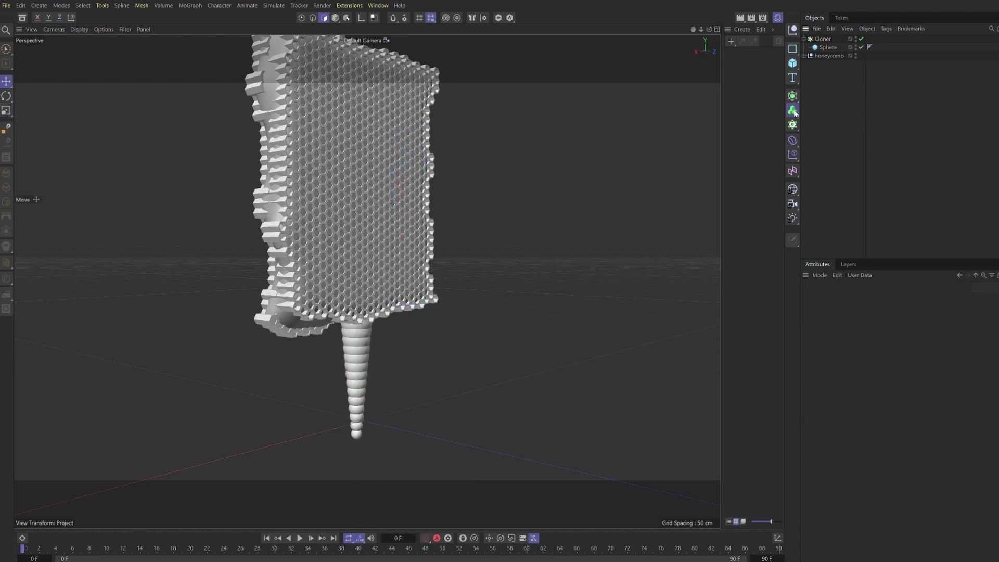
# Add a Volume Builder inside a Volume Mesher and make the sphere Cloner a child of the builder
pyautogui.moveTo(793, 111); pyautogui.dragTo(823, 122)
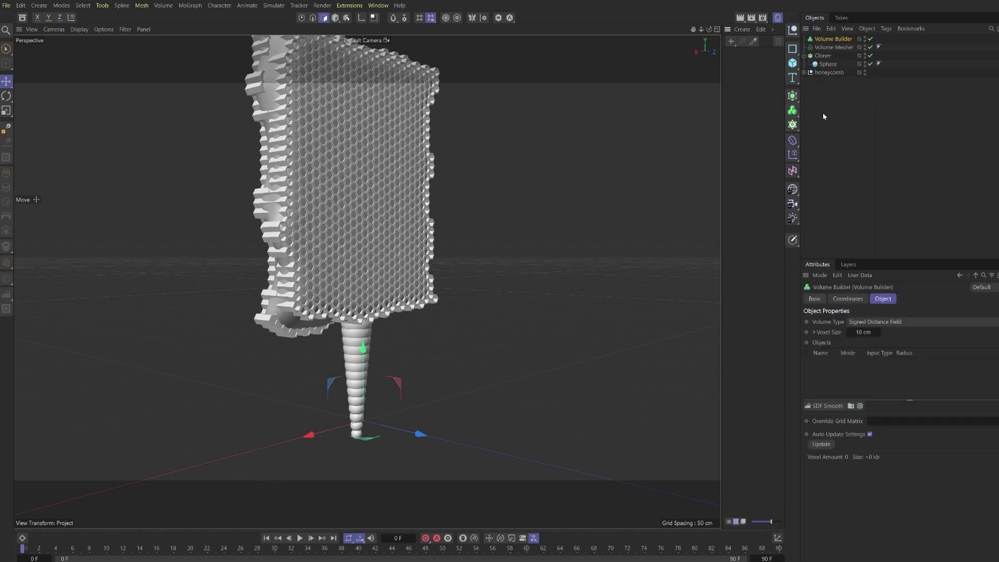
pyautogui.moveTo(827, 39); pyautogui.dragTo(831, 48)
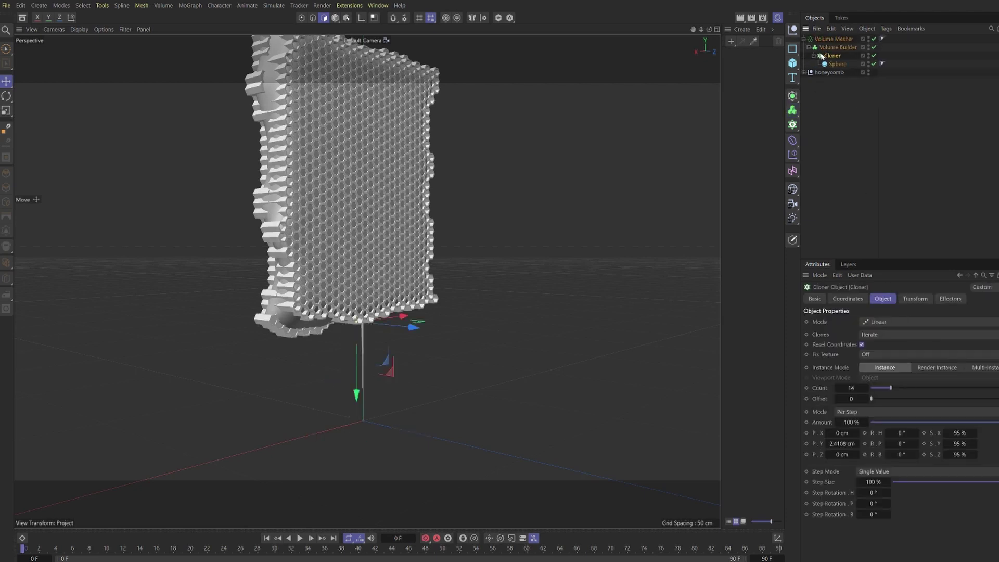
pyautogui.click(814, 55)
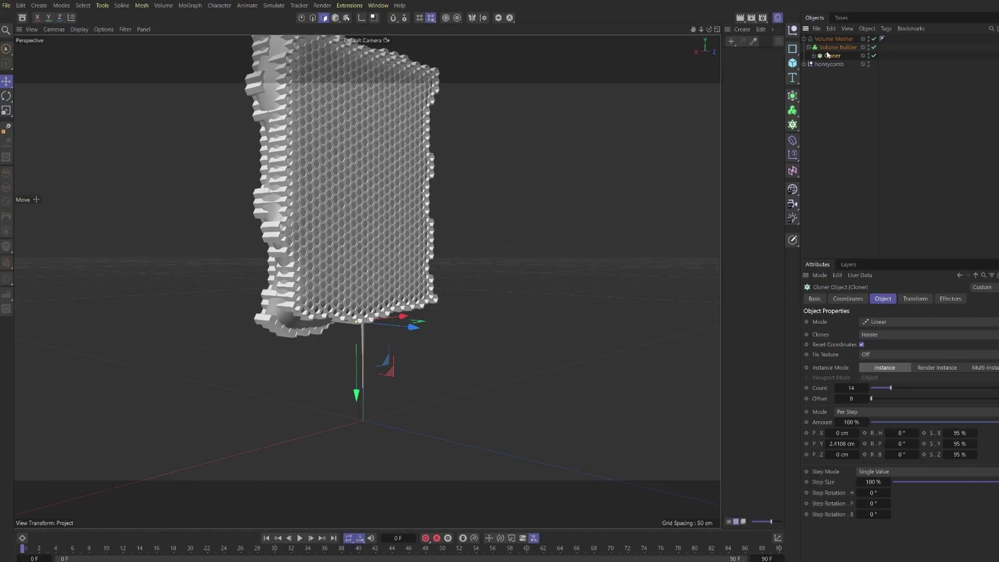
# Set the drip's Volume Builder voxel size to 1 cm
pyautogui.click(837, 47)
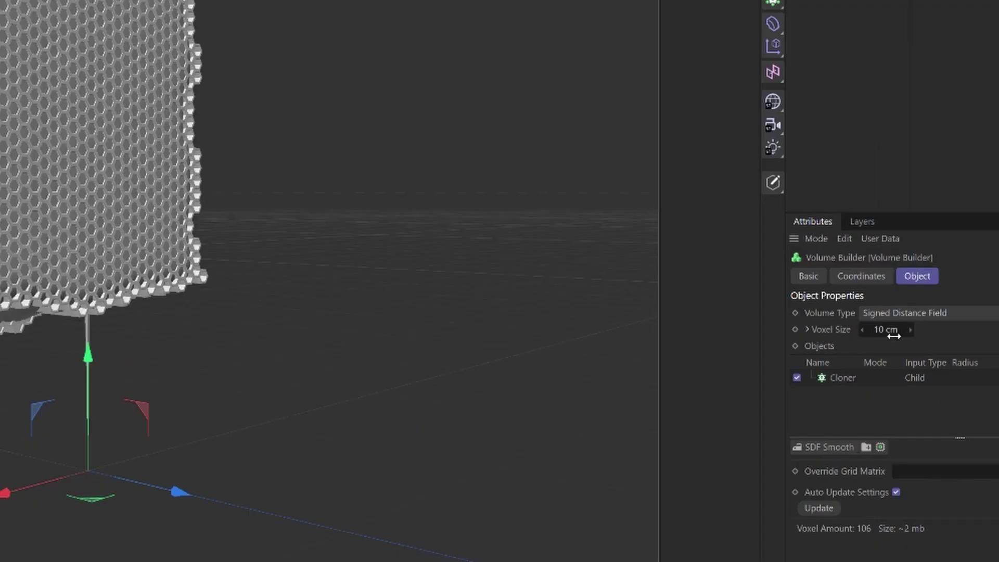
pyautogui.moveTo(894, 336); pyautogui.dragTo(888, 336)
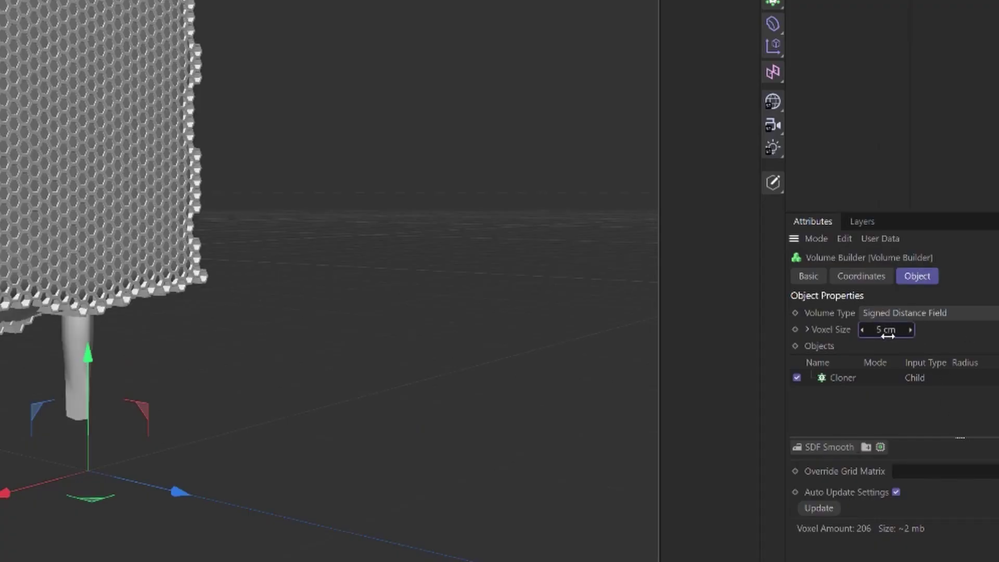
pyautogui.write('2')
pyautogui.press('Return')
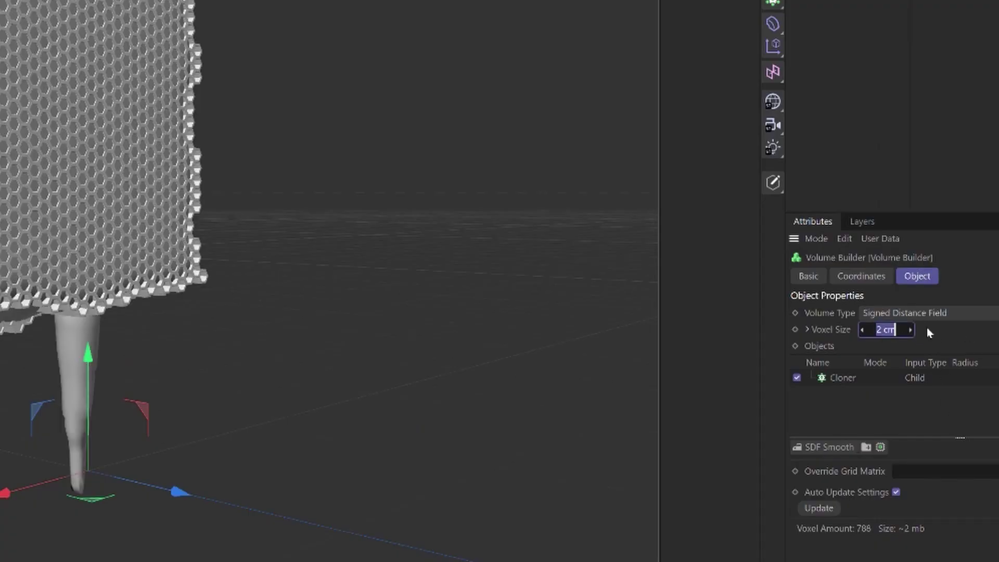
pyautogui.write('1')
pyautogui.press('Return')
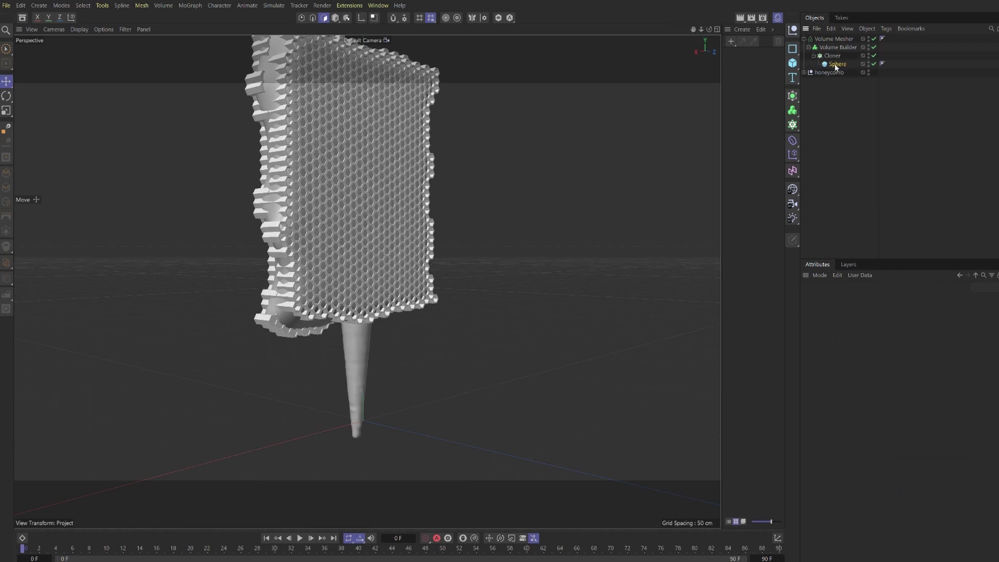
# Set the sphere Cloner's per-step scale to 97 %
pyautogui.click(832, 55)
pyautogui.click(883, 298)
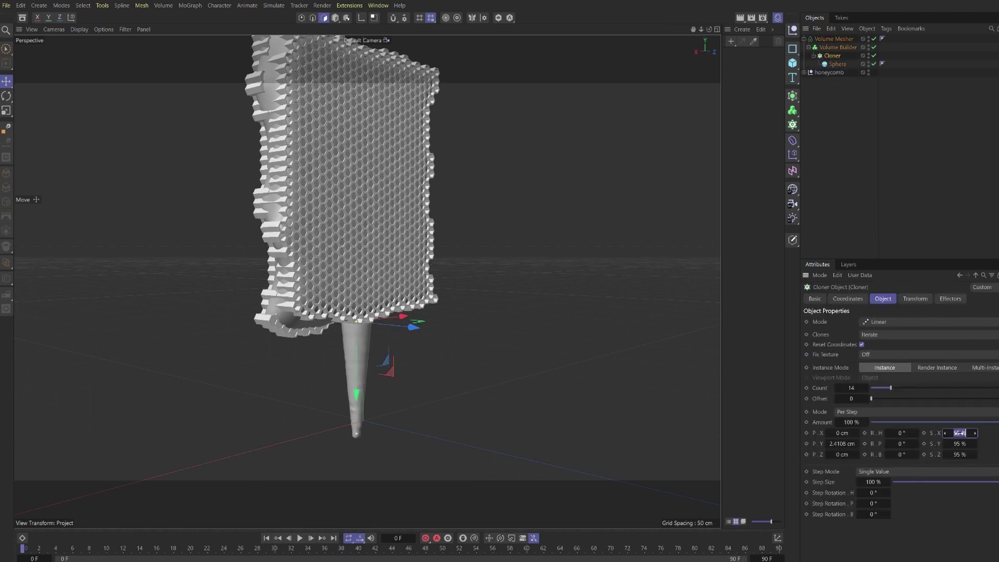
pyautogui.click(962, 445)
pyautogui.write('97')
pyautogui.click(960, 454)
pyautogui.write('97')
pyautogui.press('Return')
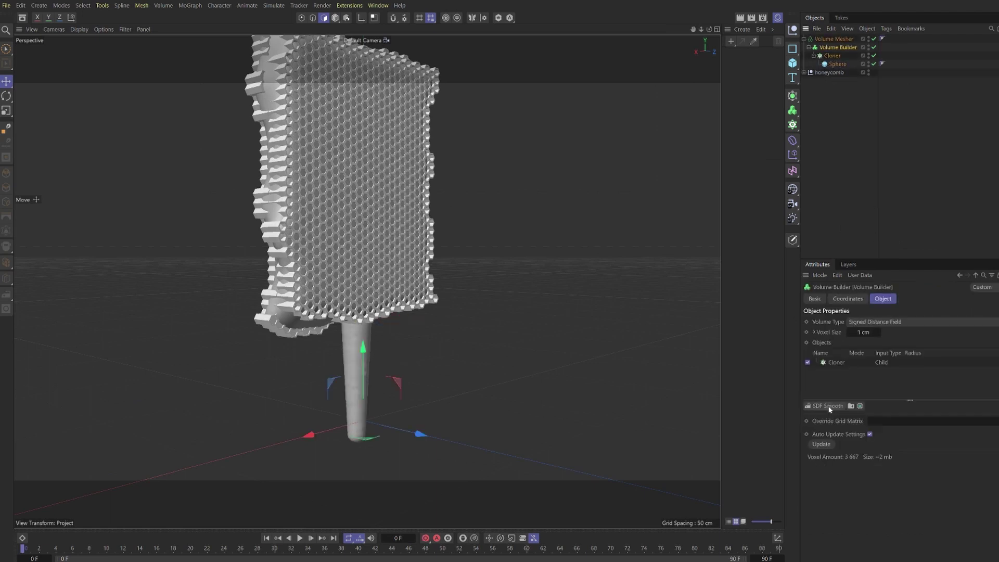
# Add an SDF Smooth filter to the drip's Volume Builder and set its strength to 33 %
pyautogui.click(828, 406)
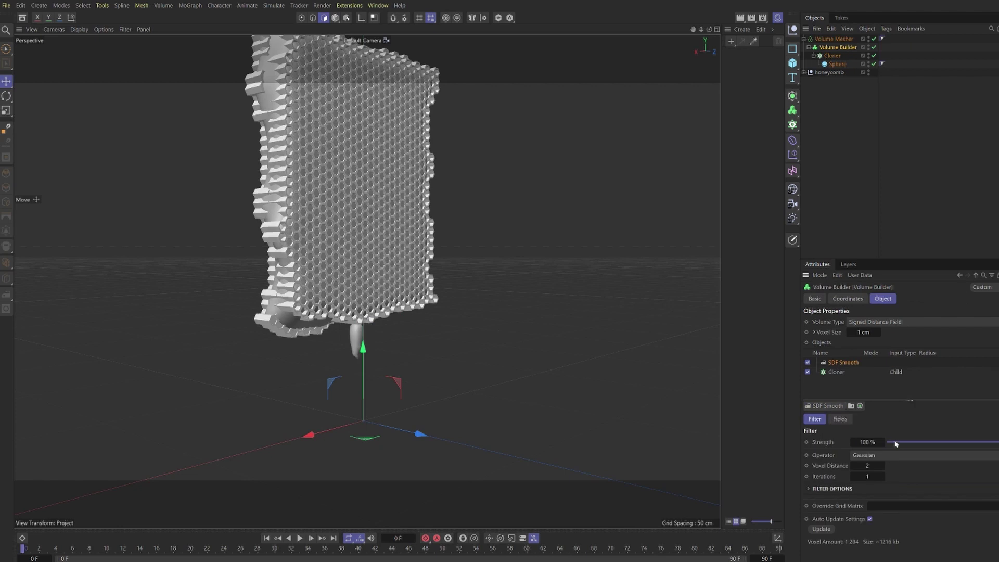
pyautogui.moveTo(897, 443); pyautogui.dragTo(926, 440)
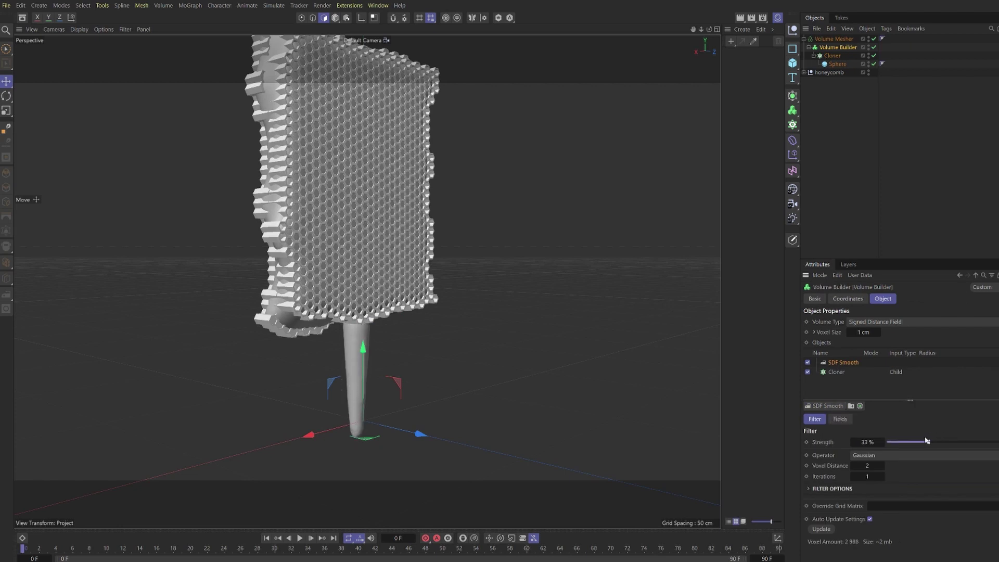
# Copy the sphere from the Cloner into the Volume Builder, then position and scale it as a rounded droplet at the drip's lower tip
pyautogui.moveTo(837, 63); pyautogui.dragTo(813, 69)
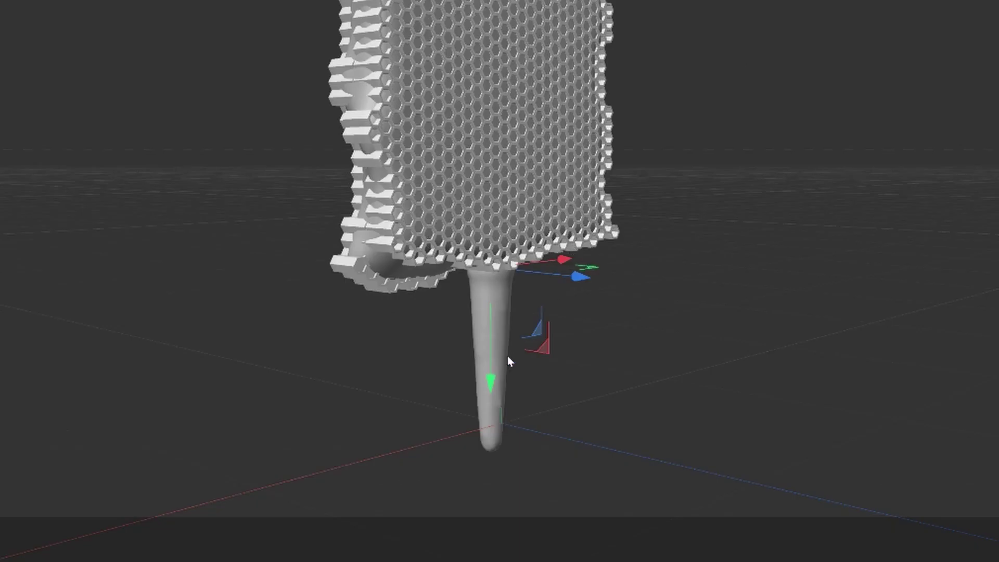
pyautogui.moveTo(490, 384); pyautogui.dragTo(484, 559)
pyautogui.press('t')
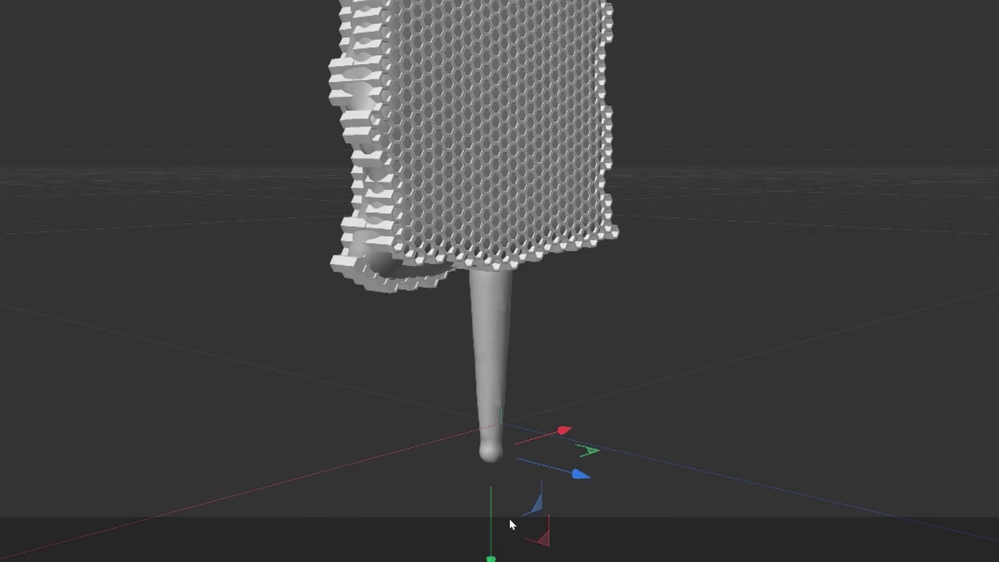
pyautogui.moveTo(510, 519); pyautogui.dragTo(728, 417)
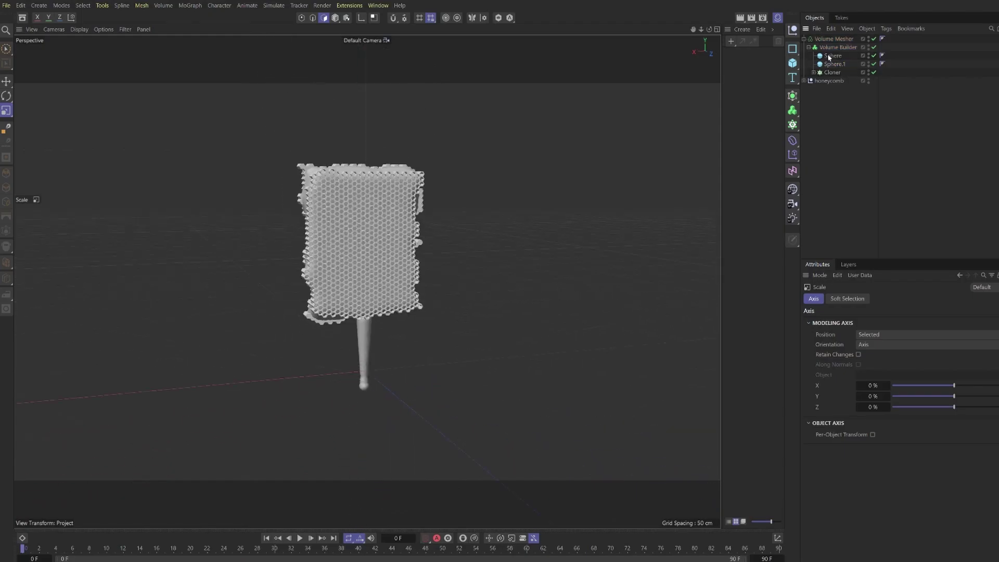
# Move both droplet spheres and the Cloner together so the drip hangs from the honeycomb's lower corner
pyautogui.click(829, 57)
pyautogui.keyDown('shift'); pyautogui.click(832, 72); pyautogui.keyUp('shift')
pyautogui.keyDown('alt'); pyautogui.moveTo(417, 299); pyautogui.dragTo(345, 276); pyautogui.keyUp('alt')
pyautogui.press('e')
pyautogui.moveTo(321, 358); pyautogui.dragTo(238, 353)
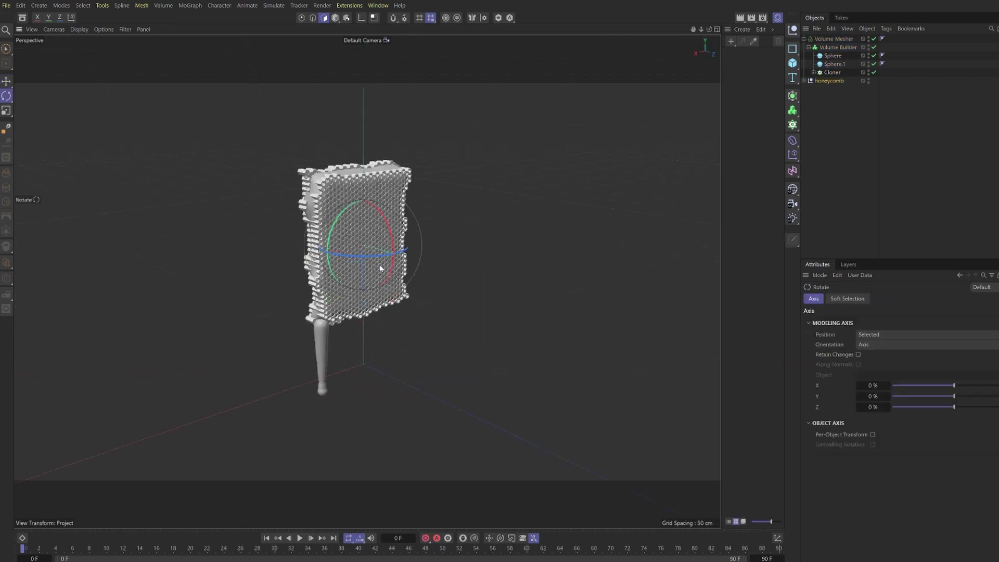
# Tilt the honeycomb diagonally in side view, switch to world coordinates and lower it onto the top of the drip
pyautogui.moveTo(379, 264); pyautogui.dragTo(318, 231)
pyautogui.press('e')
pyautogui.click(72, 19)
pyautogui.scroll(4, 341, 295)
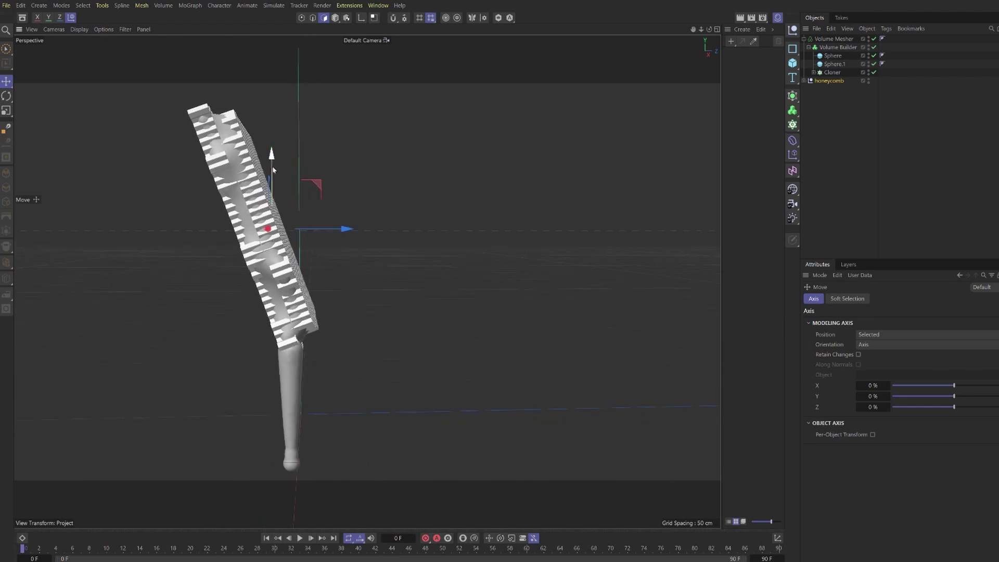
pyautogui.moveTo(272, 169); pyautogui.dragTo(273, 182)
# Shift the honeycomb sideways and turn it about the vertical axis, keeping its lower corner over the drip
pyautogui.keyDown('alt'); pyautogui.moveTo(169, 272); pyautogui.dragTo(290, 286); pyautogui.keyUp('alt')
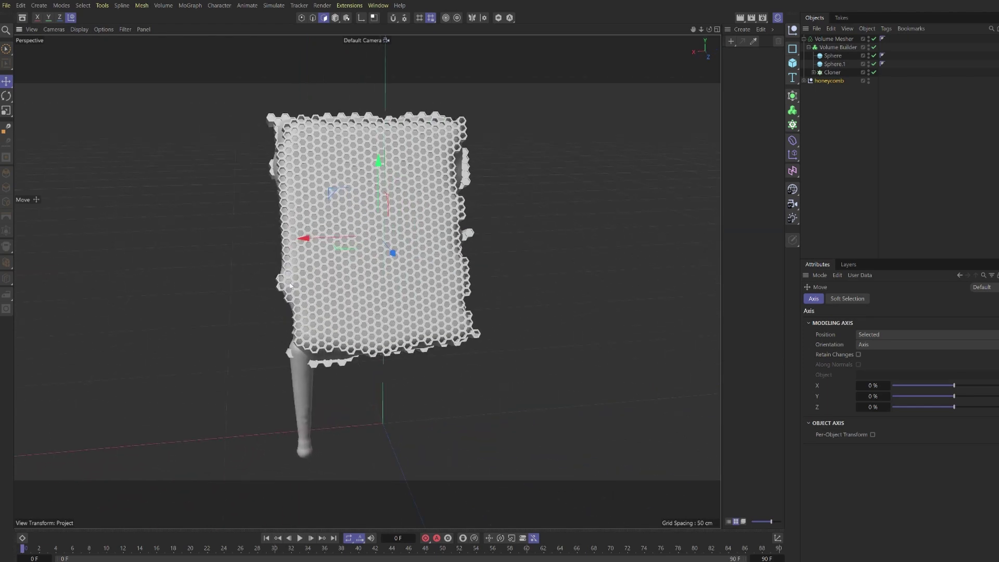
pyautogui.moveTo(305, 238); pyautogui.dragTo(302, 238)
pyautogui.press('r')
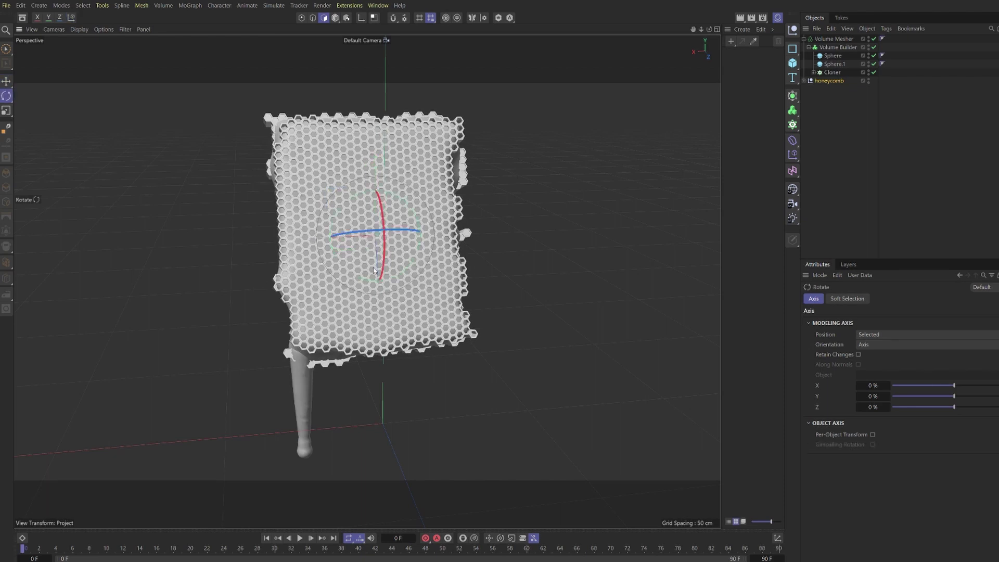
pyautogui.press('w')
pyautogui.moveTo(369, 250); pyautogui.dragTo(382, 244)
pyautogui.press('e')
pyautogui.moveTo(310, 235); pyautogui.dragTo(296, 242)
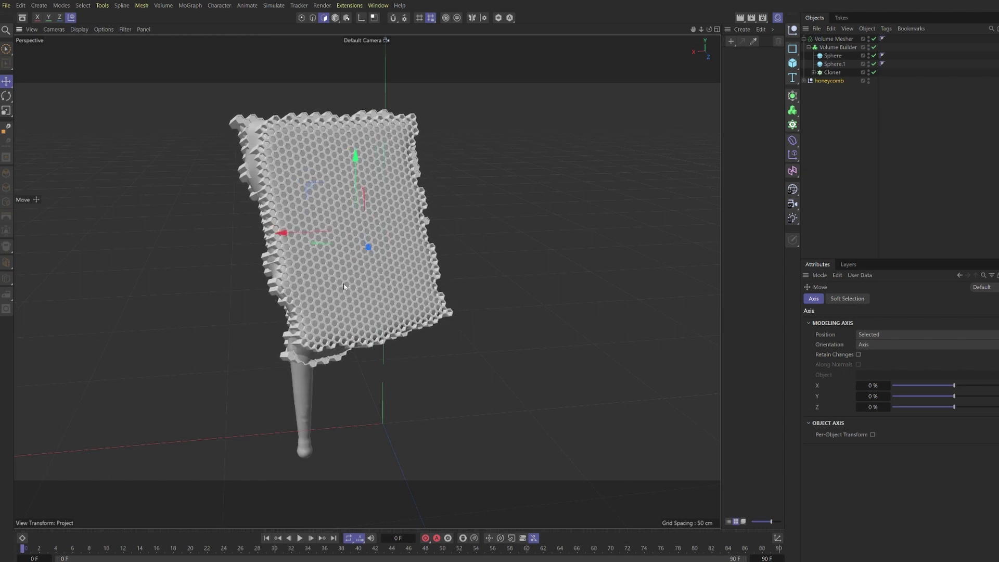
# Orbit to an angled view of the honeycomb from the drip side, add a Redshift camera and look through it
pyautogui.scroll(-3, 285, 266)
pyautogui.keyDown('alt'); pyautogui.moveTo(349, 252); pyautogui.dragTo(269, 217); pyautogui.keyUp('alt')
pyautogui.keyDown('alt'); pyautogui.moveTo(394, 238); pyautogui.dragTo(572, 255); pyautogui.keyUp('alt')
pyautogui.click(888, 164)
pyautogui.hotkey('shift', 'c')
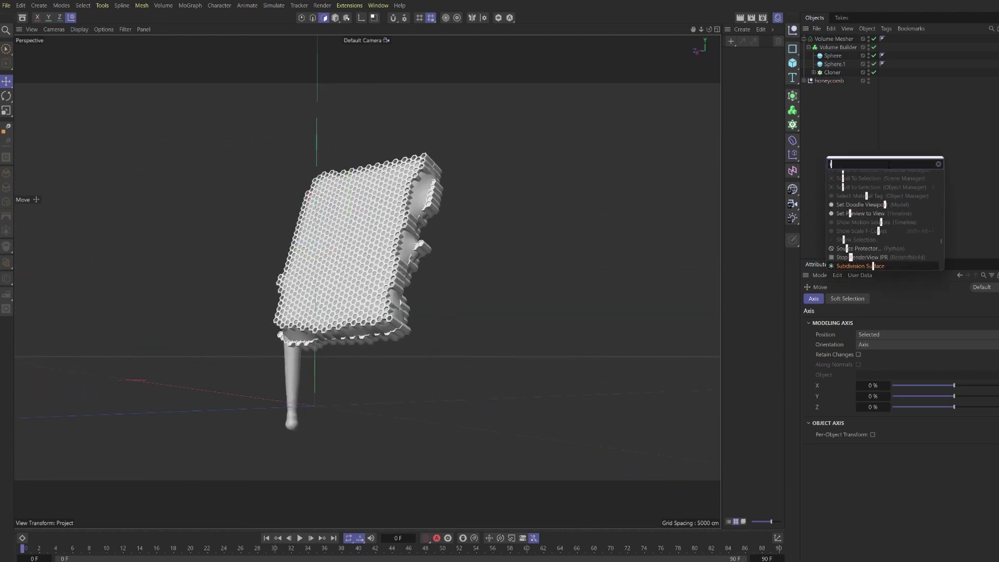
pyautogui.write('camera')
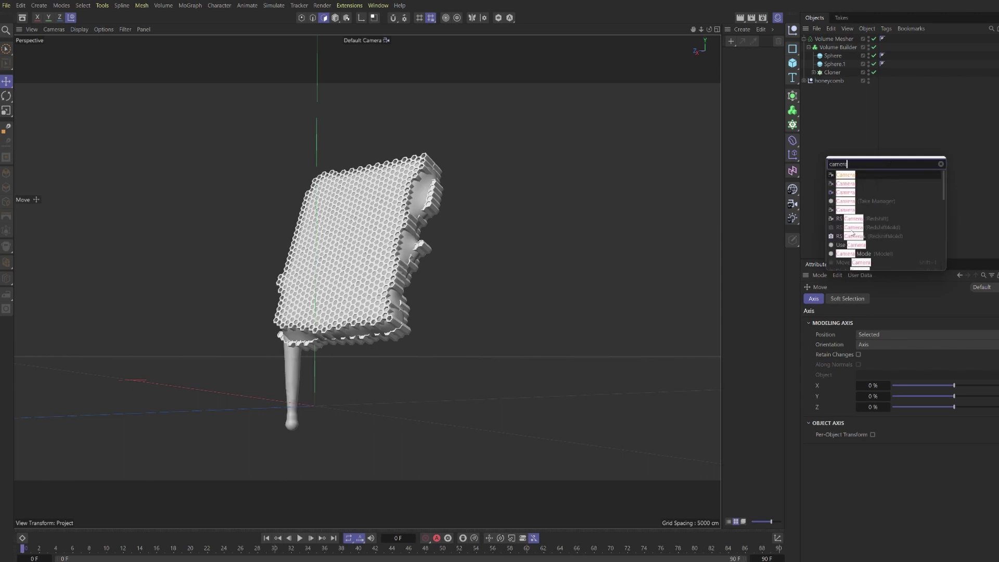
pyautogui.click(851, 228)
pyautogui.click(857, 38)
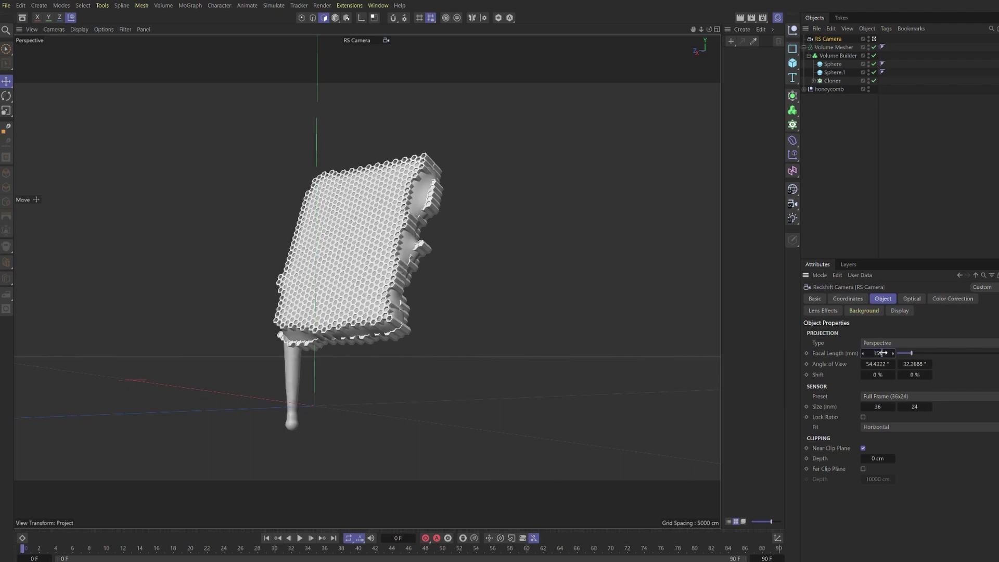
# Set the camera's focal length to 150 mm and reframe it so the whole honeycomb and drip fit in view
pyautogui.press('Return')
pyautogui.scroll(-10, 352, 376)
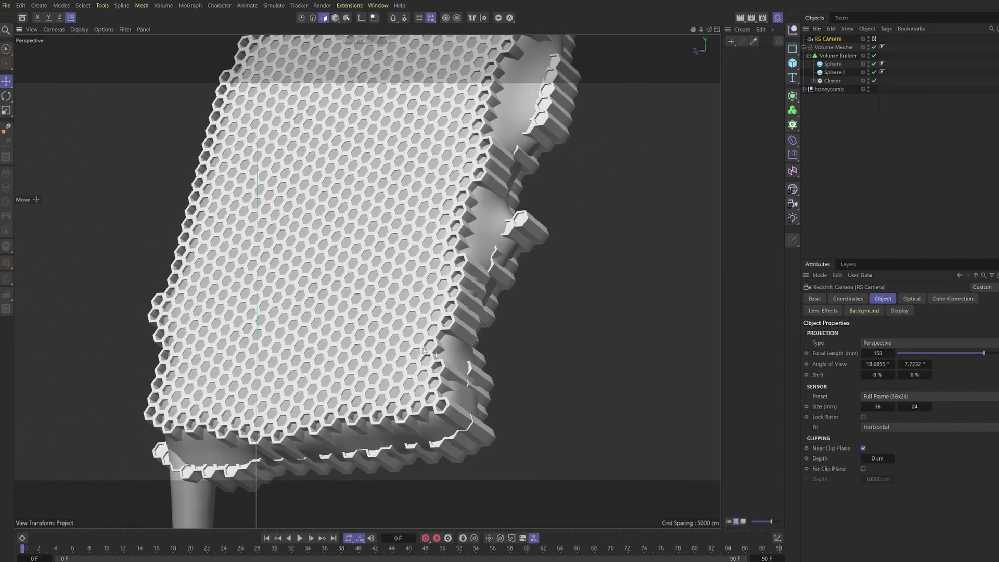
pyautogui.scroll(-8, 396, 360)
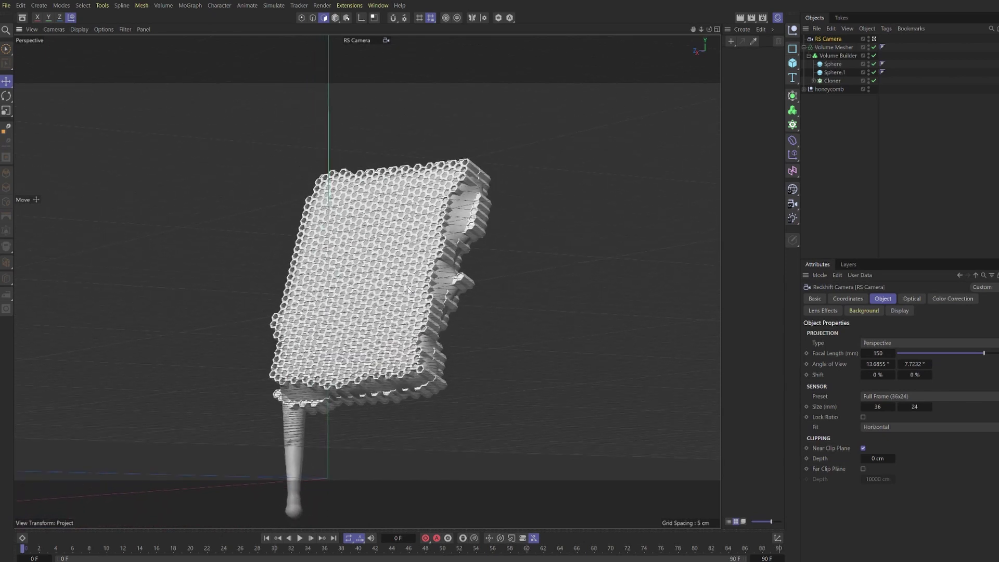
pyautogui.keyDown('alt'); pyautogui.moveTo(392, 279); pyautogui.dragTo(394, 283); pyautogui.keyUp('alt')
pyautogui.keyDown('alt'); pyautogui.moveTo(394, 283); pyautogui.dragTo(388, 277, button='middle'); pyautogui.keyUp('alt')
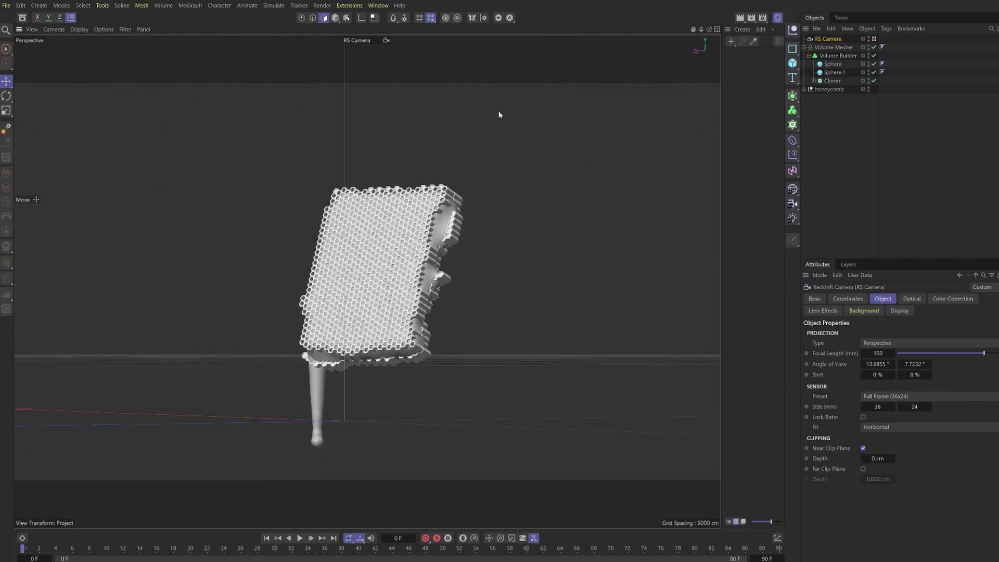
# Set the project's renderer to Redshift in the render settings
pyautogui.click(322, 5)
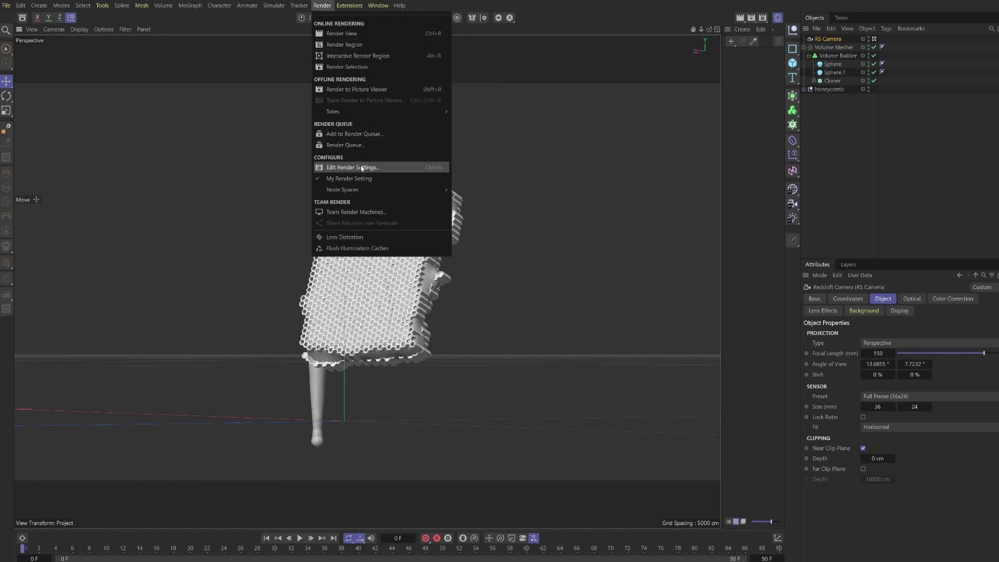
pyautogui.click(735, 45)
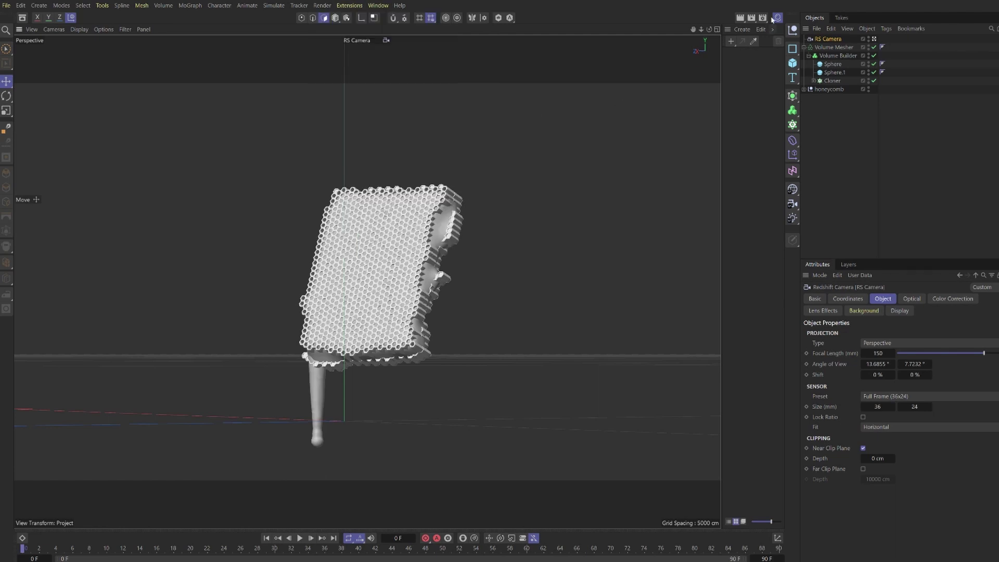
pyautogui.click(762, 18)
pyautogui.click(820, 31)
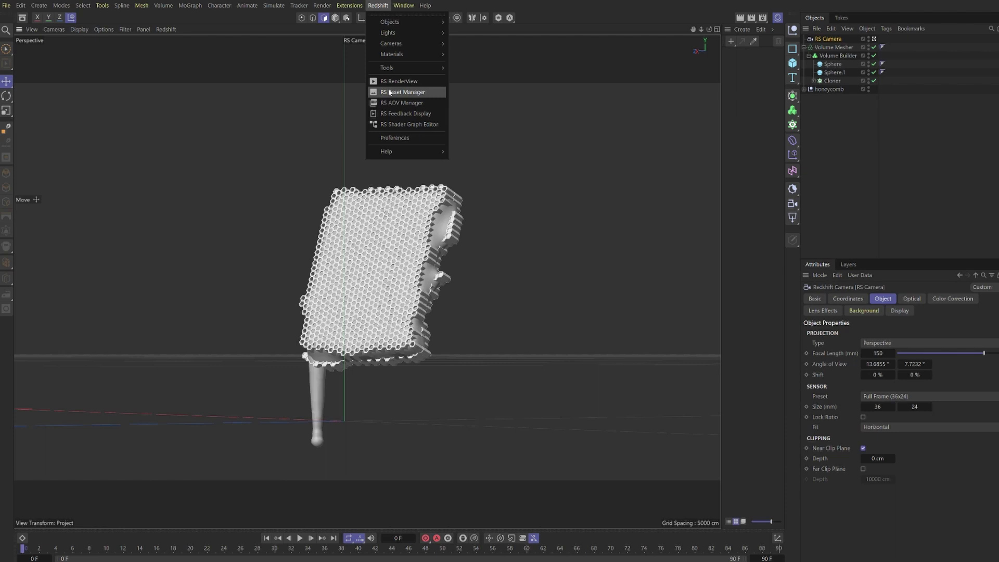
# Dock the Redshift RenderView beside the viewport, start the live render and frame the honeycomb larger in the camera
pyautogui.moveTo(398, 66); pyautogui.dragTo(716, 68)
pyautogui.click(386, 58)
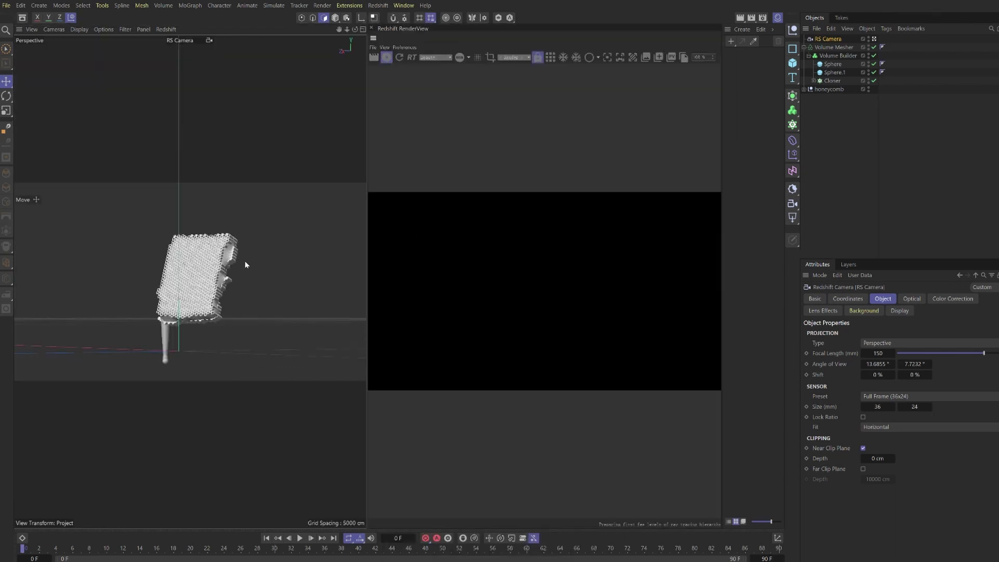
pyautogui.scroll(4, 221, 316)
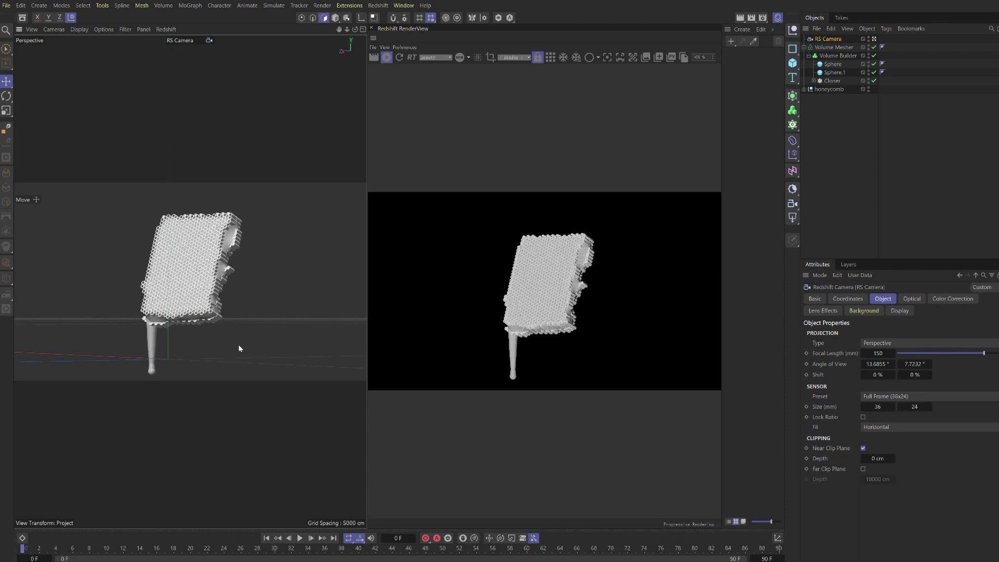
pyautogui.scroll(-1, 235, 304)
pyautogui.scroll(-1, 562, 259)
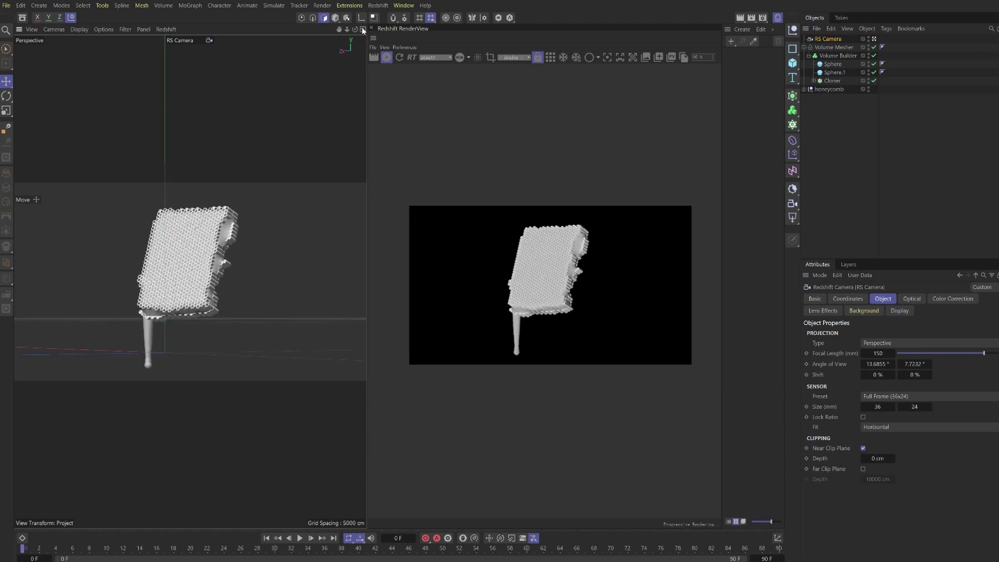
# Maximize the Front view and change its projection to Perspective for working outside the render camera
pyautogui.click(362, 30)
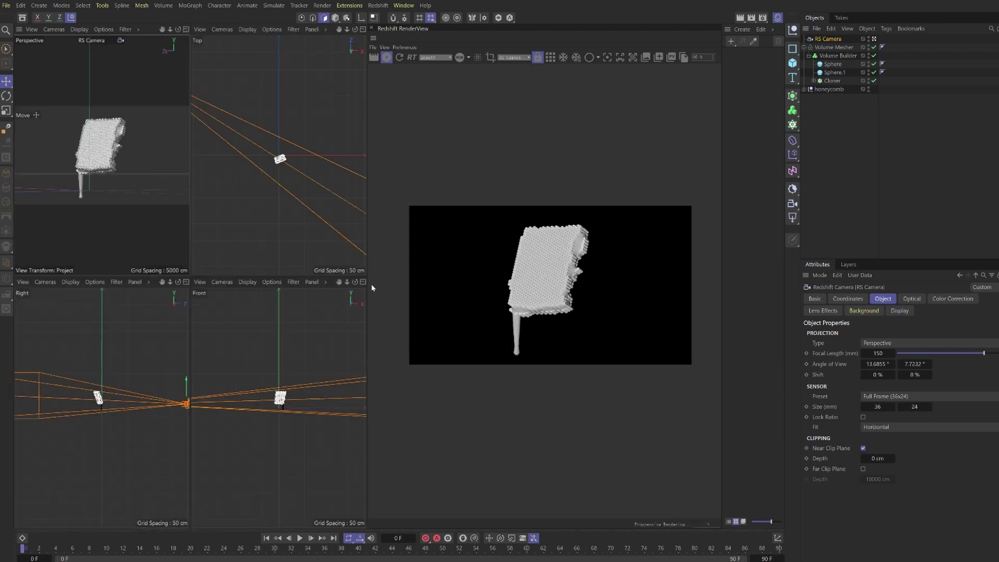
pyautogui.click(362, 281)
pyautogui.click(55, 29)
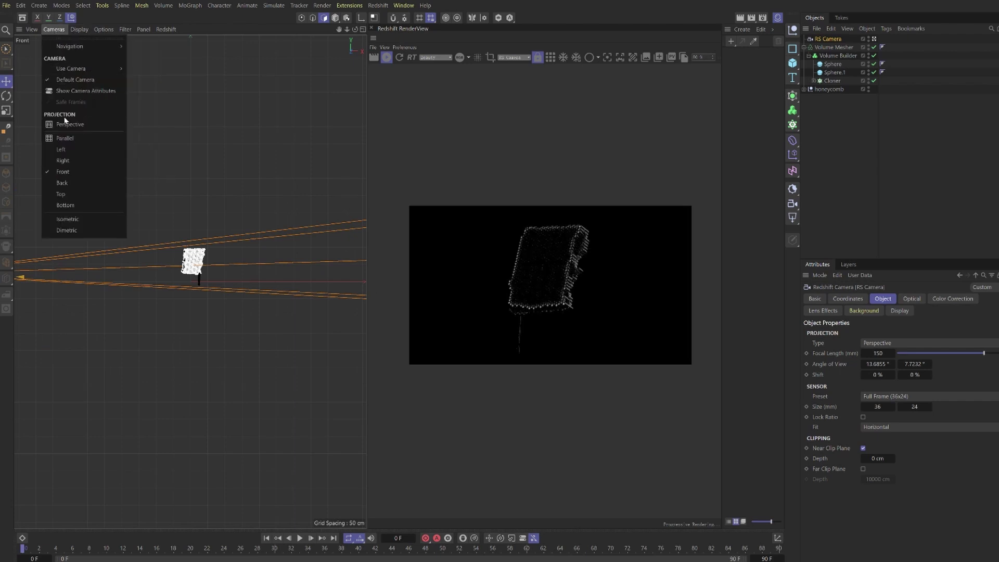
pyautogui.click(67, 125)
pyautogui.keyDown('alt'); pyautogui.moveTo(301, 270); pyautogui.dragTo(250, 257); pyautogui.keyUp('alt')
# Add a Redshift area light to the scene
pyautogui.click(869, 170)
pyautogui.hotkey('shift', 'c')
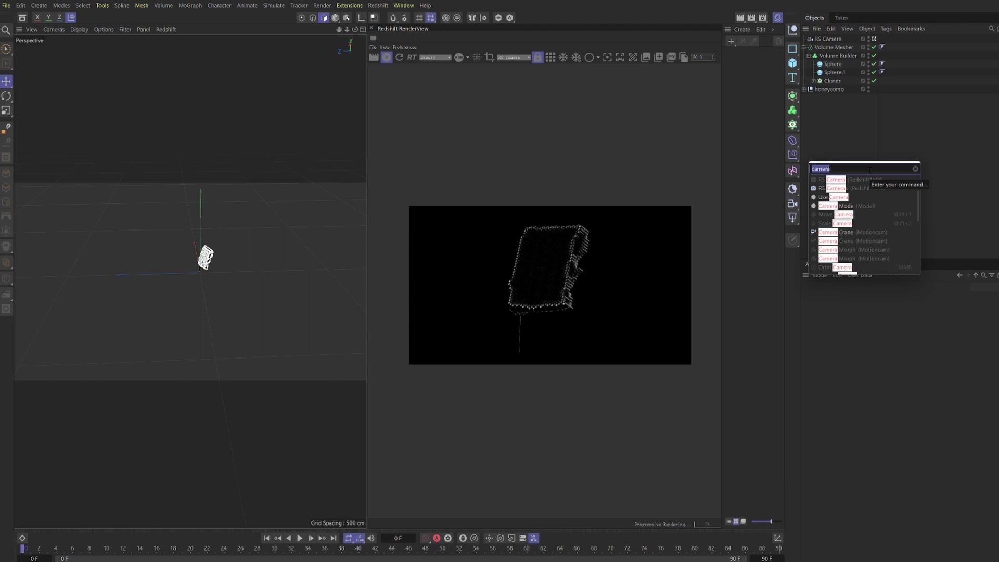
pyautogui.write('area light')
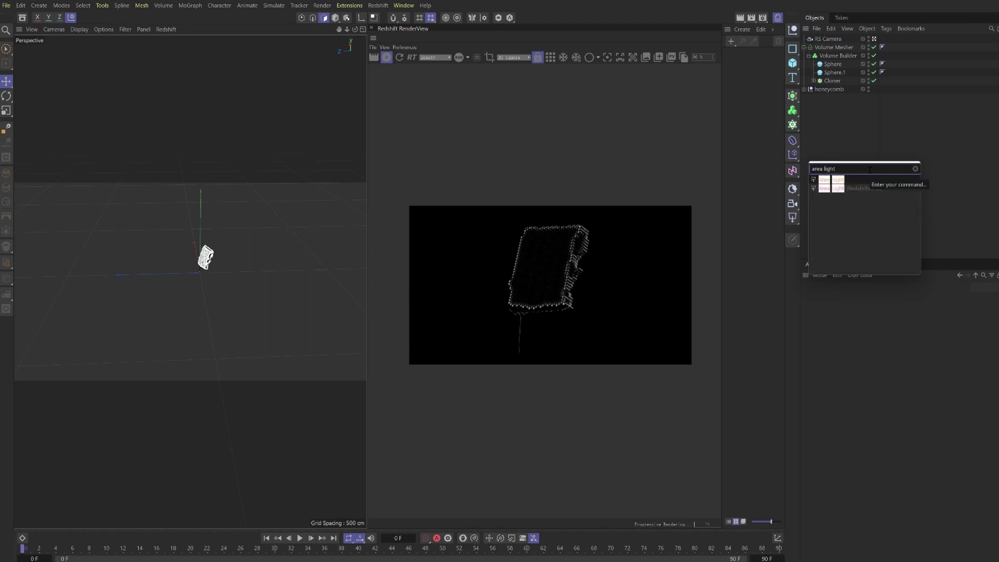
pyautogui.press('Return')
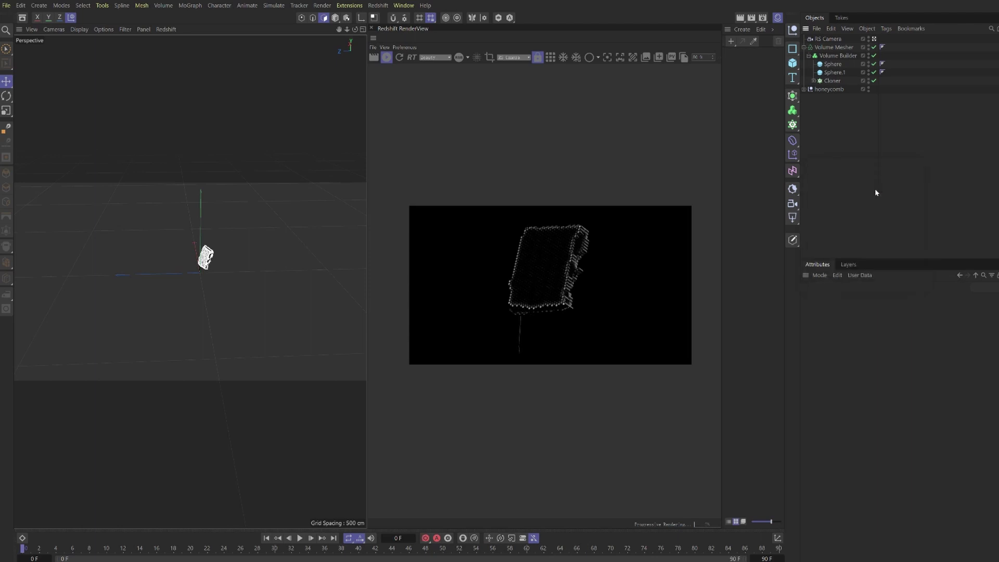
# Add a Target tag to the RS Area Light
pyautogui.rightClick(829, 39)
pyautogui.write('Ct')
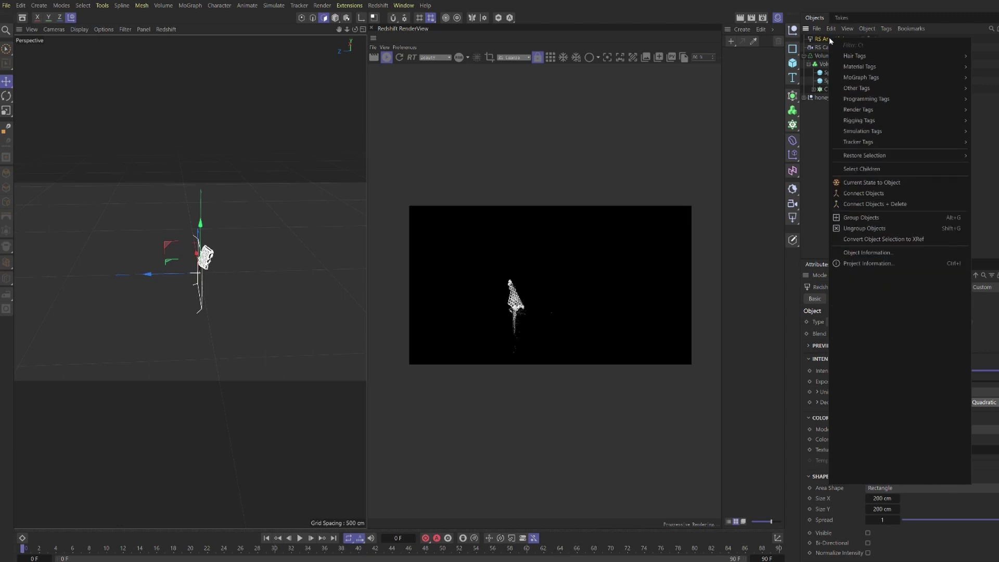
pyautogui.write('arge')
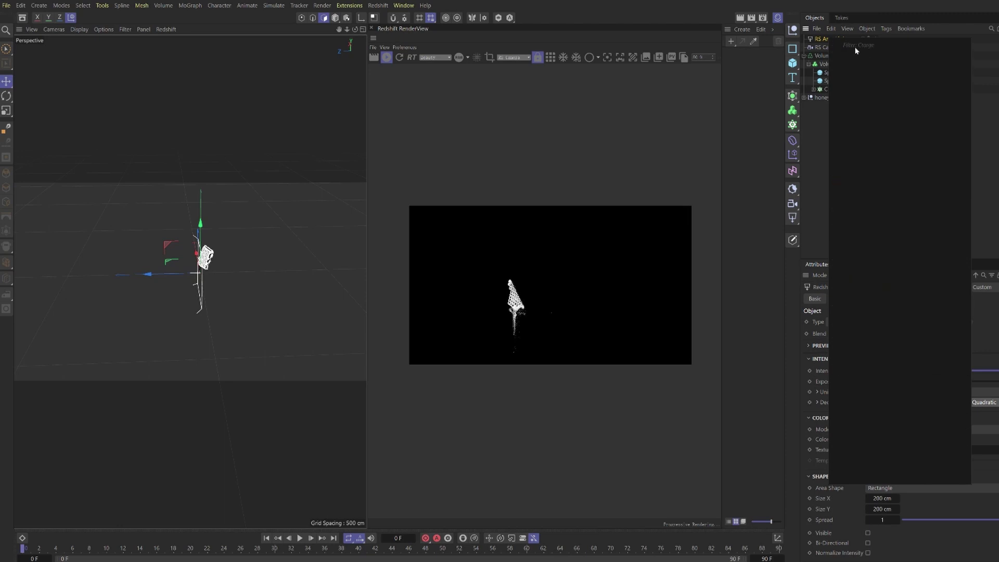
pyautogui.press('BackSpace')
pyautogui.press('BackSpace')
pyautogui.press('BackSpace')
pyautogui.press('BackSpace')
pyautogui.press('BackSpace')
pyautogui.press('BackSpace')
pyautogui.write('target')
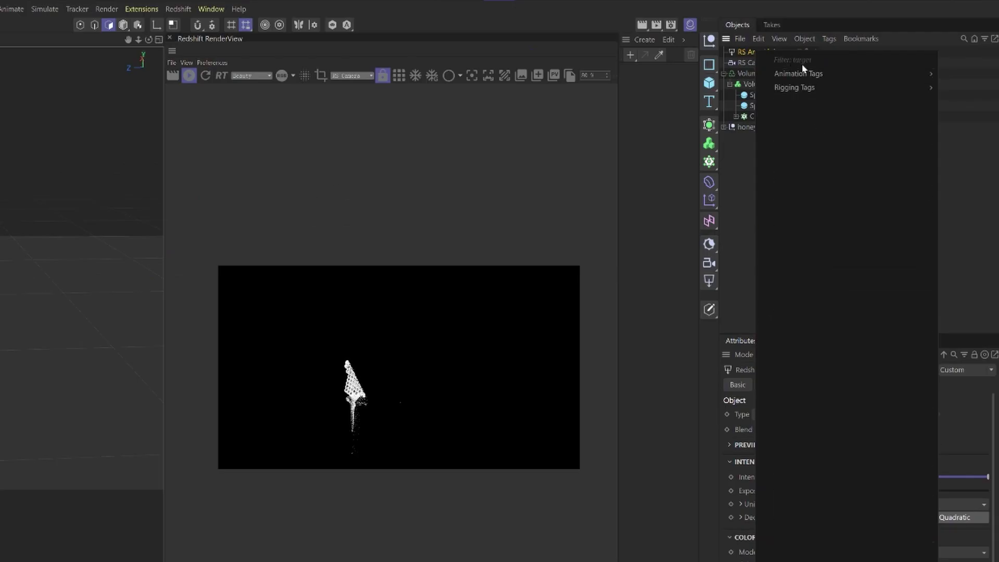
pyautogui.moveTo(832, 74)
pyautogui.click(950, 73)
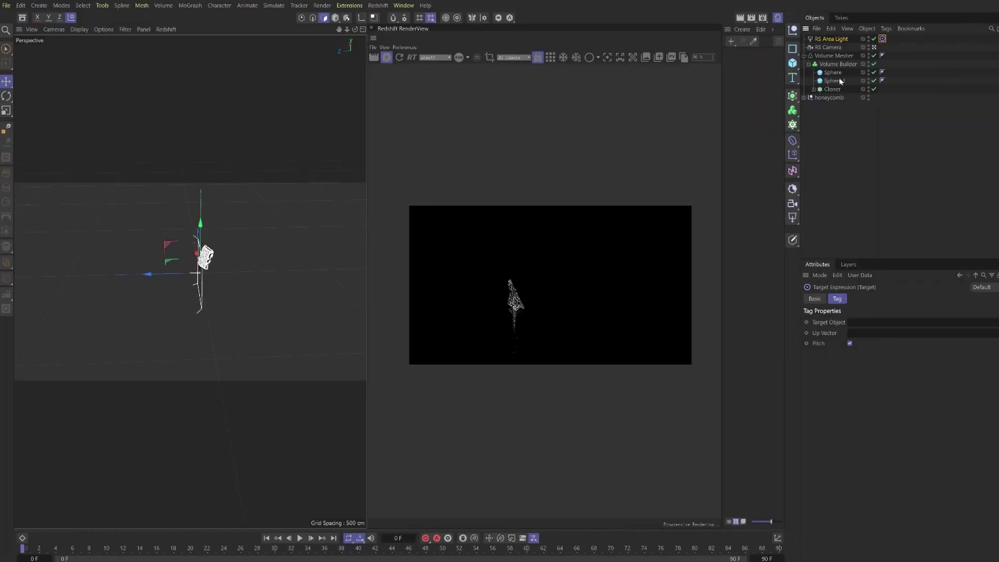
# Assign the honeycomb as the target object of the area light's Target tag
pyautogui.moveTo(834, 83); pyautogui.dragTo(853, 208)
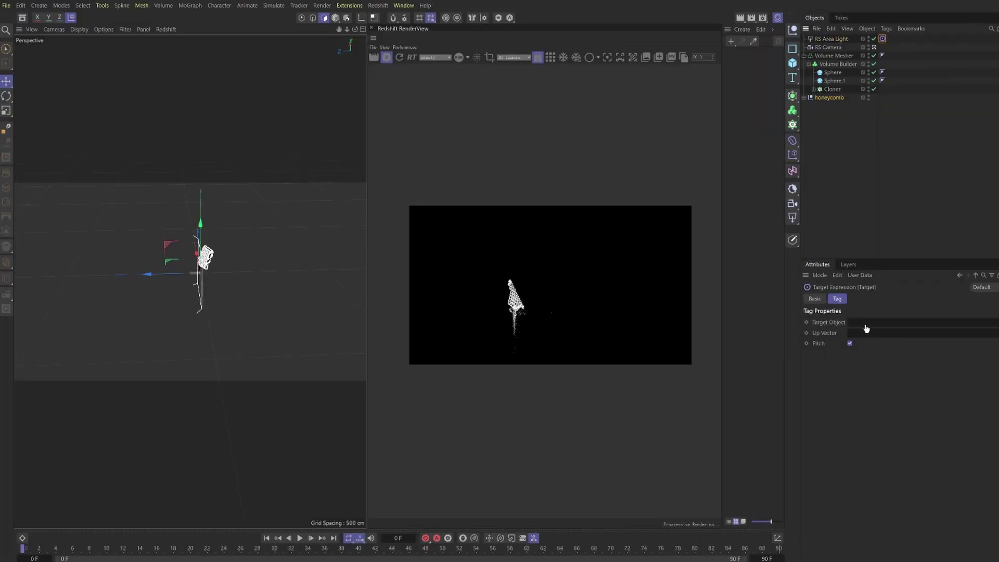
pyautogui.moveTo(866, 329); pyautogui.dragTo(866, 328)
pyautogui.click(207, 272)
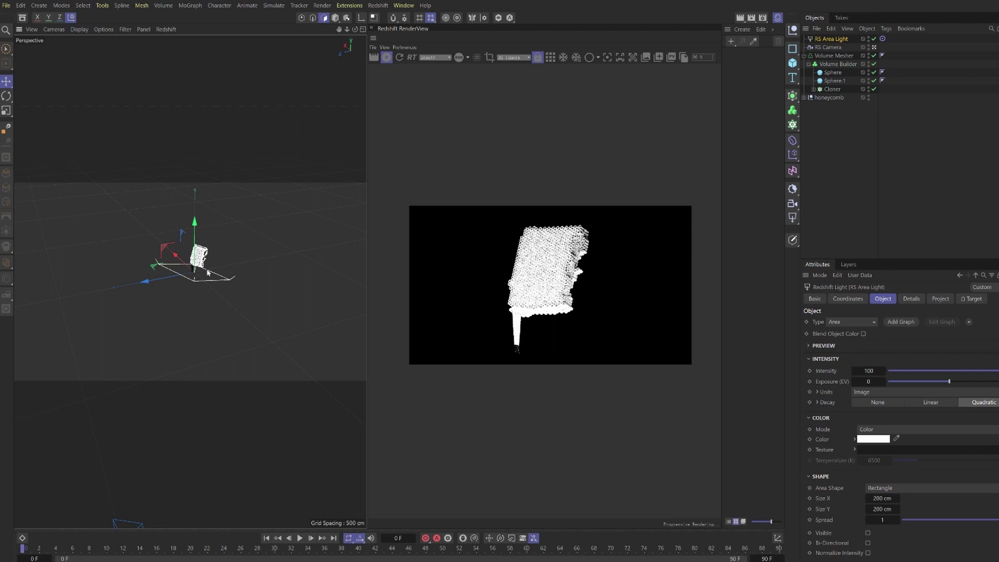
# Move the RS Area Light well out to one side of the honeycomb and adjust its height so it lights the comb's broken side
pyautogui.scroll(-3, 207, 272)
pyautogui.press('e')
pyautogui.moveTo(180, 257); pyautogui.dragTo(251, 319)
pyautogui.moveTo(284, 302); pyautogui.dragTo(295, 236)
pyautogui.moveTo(261, 284); pyautogui.dragTo(298, 271)
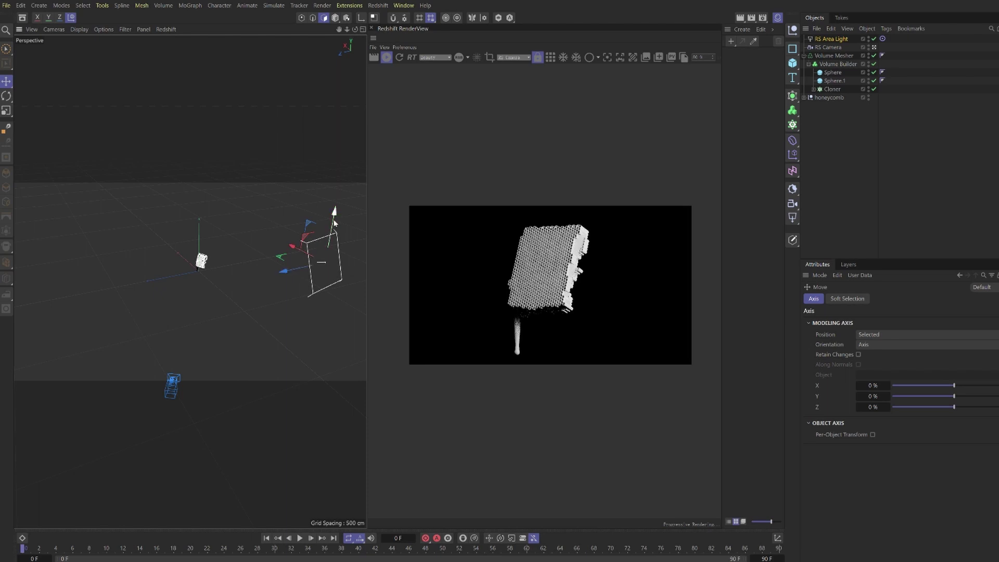
pyautogui.moveTo(335, 222); pyautogui.dragTo(329, 236)
pyautogui.keyDown('alt'); pyautogui.moveTo(210, 265); pyautogui.dragTo(333, 313); pyautogui.keyUp('alt')
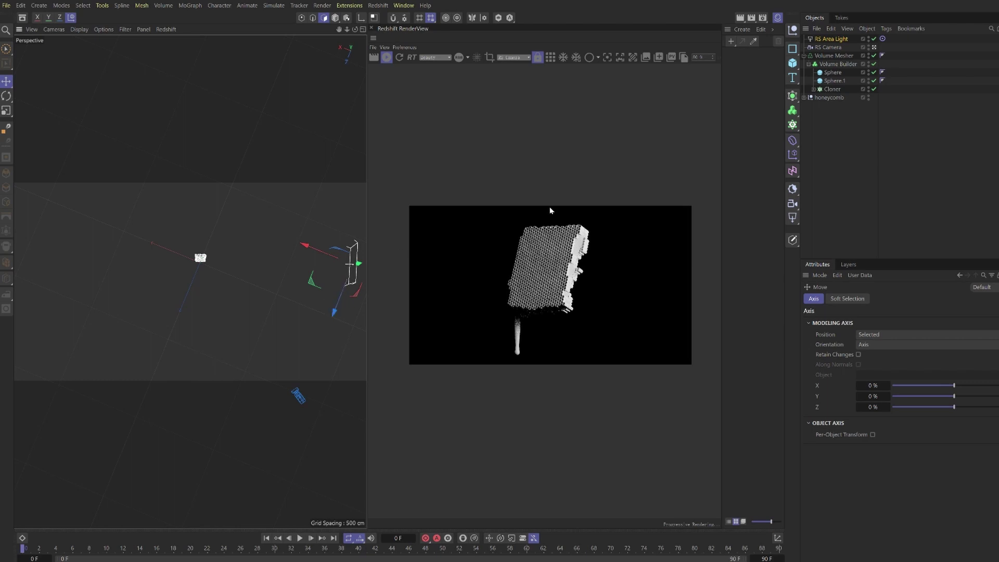
# Duplicate the RS Area Light, then rename the original "main" and the copy "top"
pyautogui.keyDown('ctrl'); pyautogui.moveTo(831, 40); pyautogui.dragTo(831, 39); pyautogui.keyUp('ctrl')
pyautogui.doubleClick(832, 47)
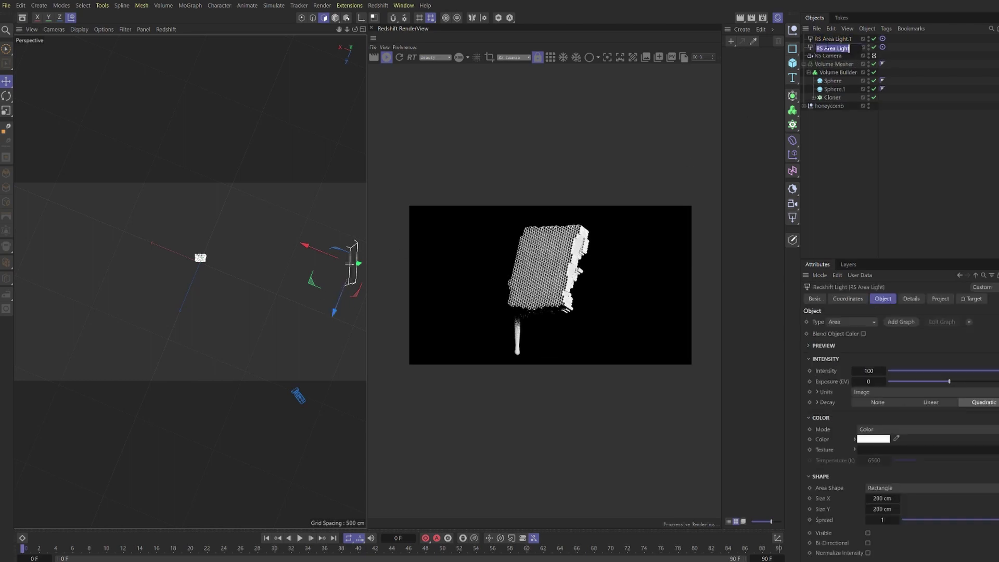
pyautogui.write('main')
pyautogui.press('Return')
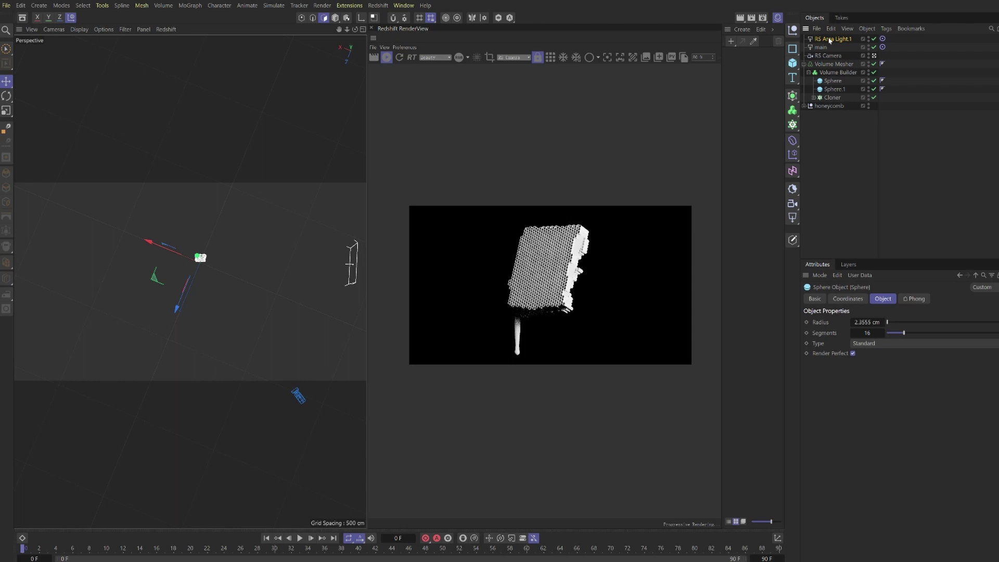
pyautogui.doubleClick(831, 39)
pyautogui.write('top')
pyautogui.press('Return')
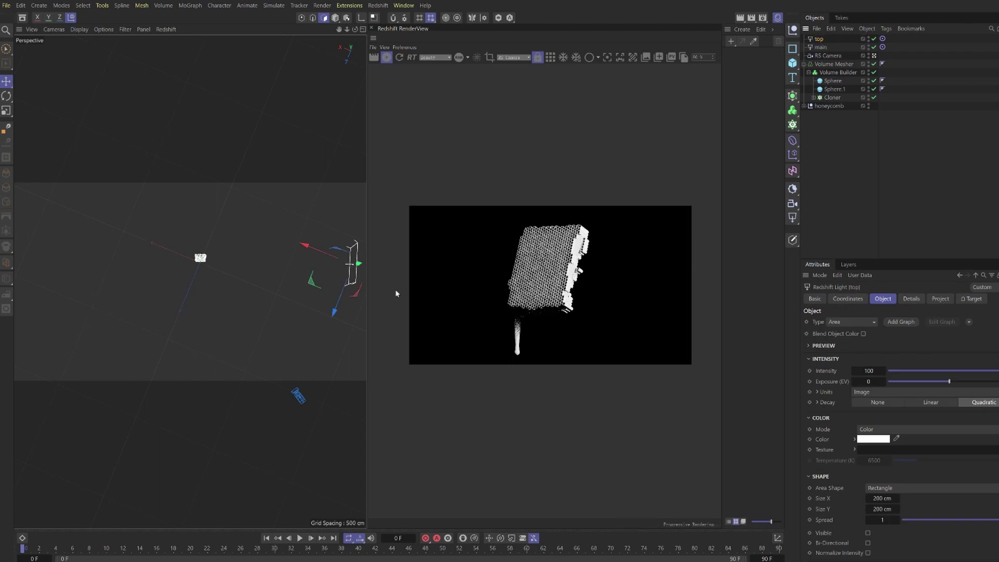
# Move the top light away from the main light to a raised position above the honeycomb
pyautogui.keyDown('alt'); pyautogui.moveTo(206, 255); pyautogui.dragTo(213, 217); pyautogui.keyUp('alt')
pyautogui.moveTo(308, 241); pyautogui.dragTo(220, 279)
pyautogui.moveTo(155, 246); pyautogui.dragTo(176, 243)
pyautogui.moveTo(243, 272); pyautogui.dragTo(241, 267)
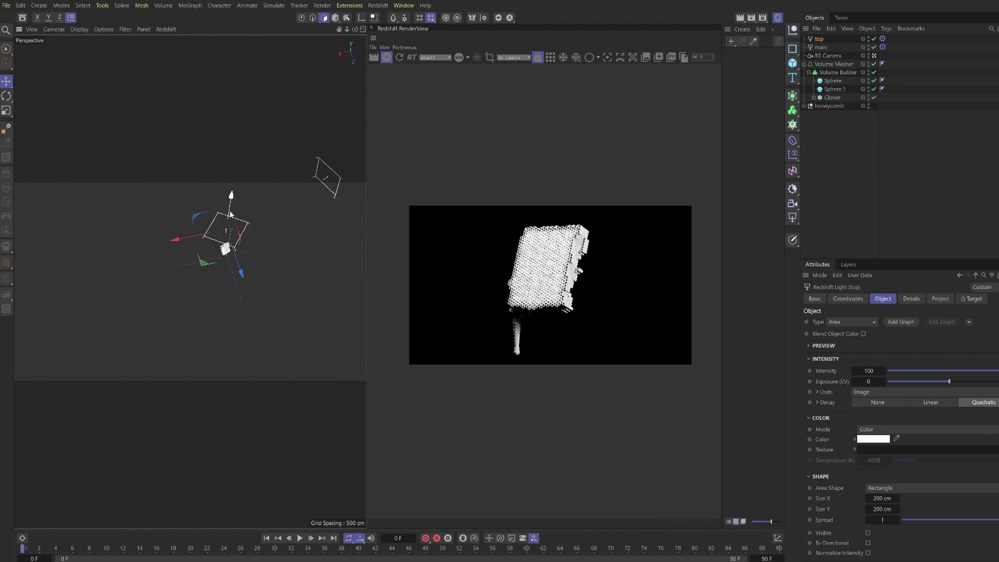
pyautogui.moveTo(230, 212); pyautogui.dragTo(232, 183)
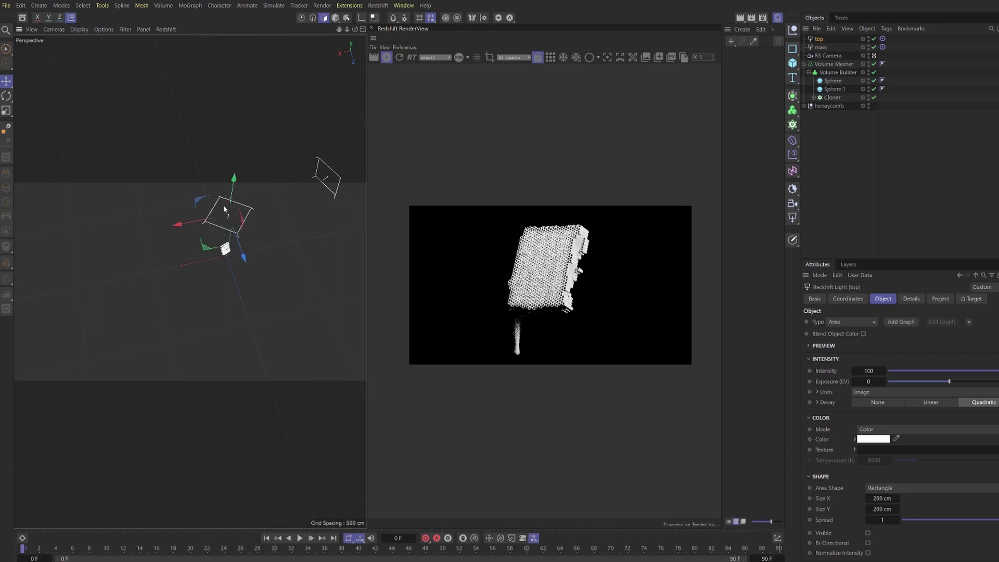
pyautogui.moveTo(241, 251); pyautogui.dragTo(234, 234)
pyautogui.moveTo(175, 206); pyautogui.dragTo(169, 207)
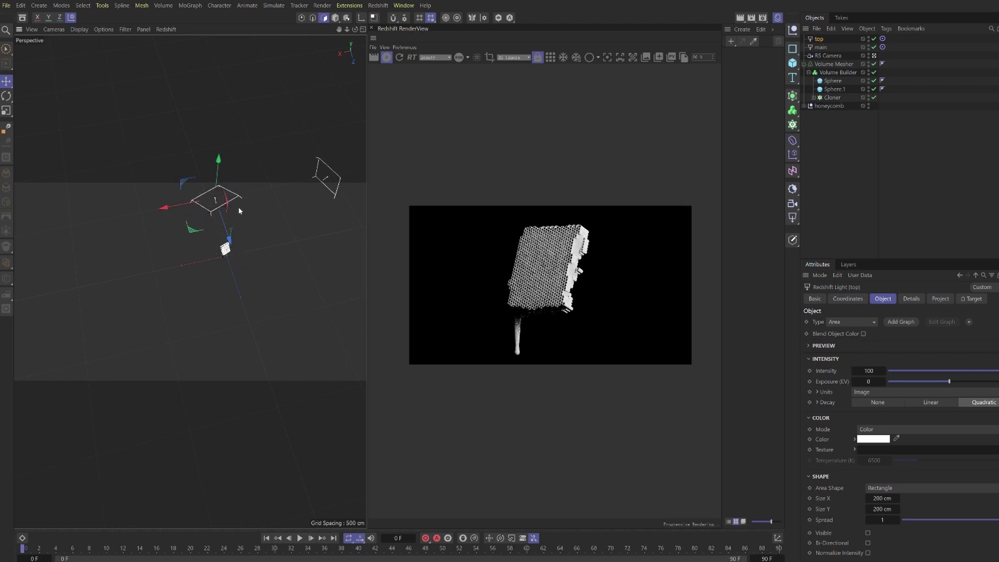
# Set the render output size to 2000 x 2000 pixels
pyautogui.press('t')
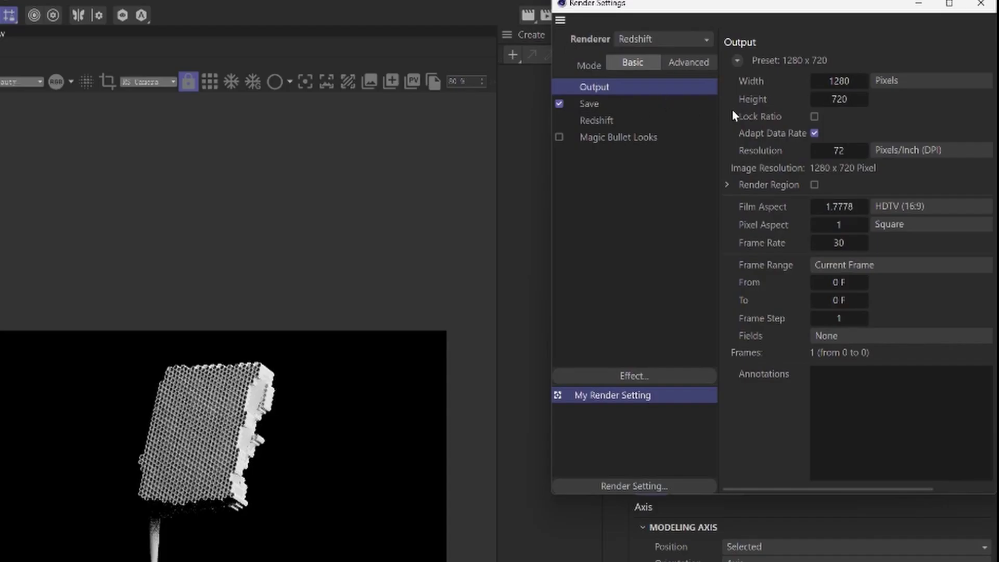
pyautogui.click(832, 81)
pyautogui.write('2000')
pyautogui.press('Tab')
pyautogui.write('2000')
pyautogui.press('Return')
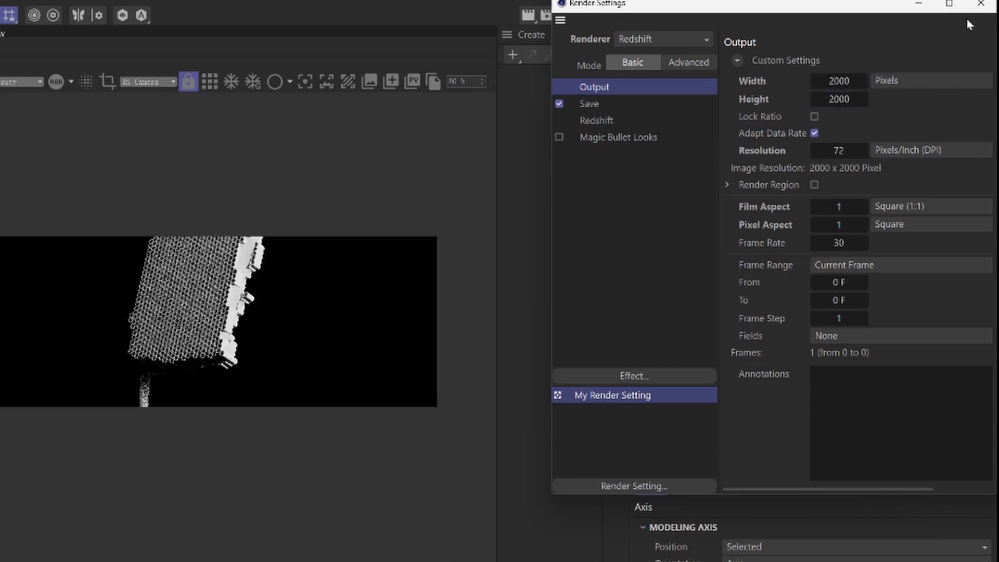
pyautogui.click(980, 4)
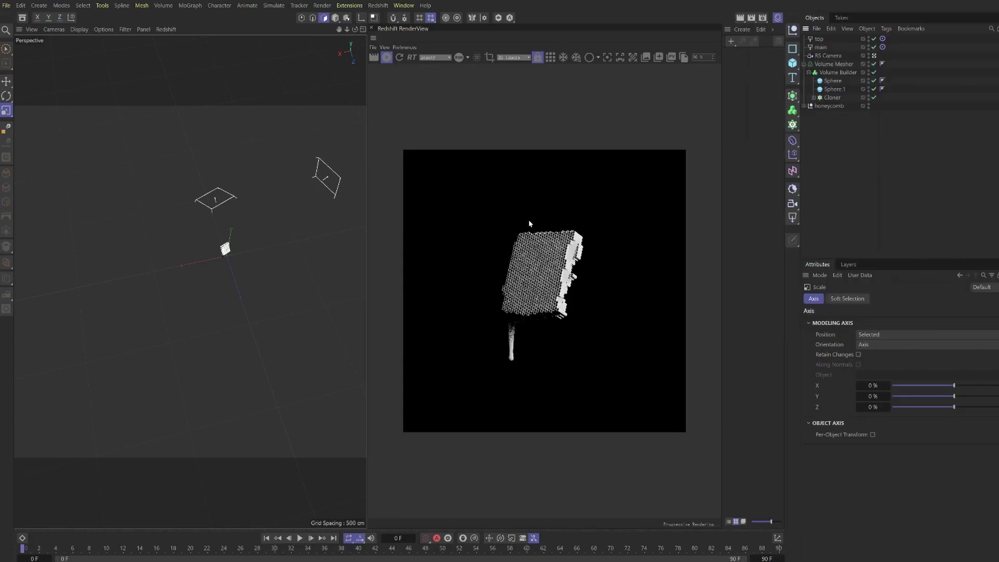
# Look through the RS Camera and reframe it closer so the honeycomb and drip fill more of the square image
pyautogui.click(363, 30)
pyautogui.click(186, 31)
pyautogui.scroll(5, 203, 299)
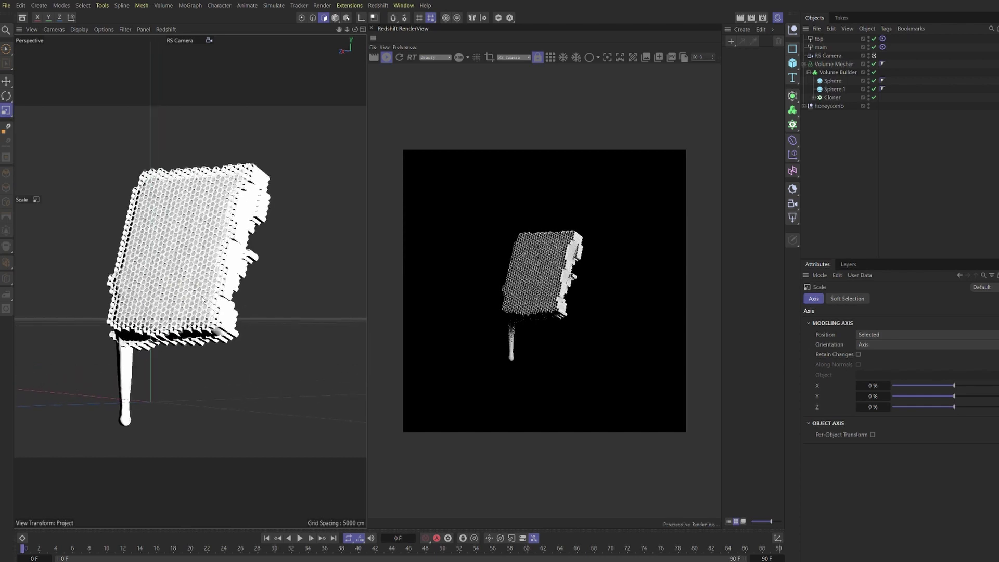
pyautogui.keyDown('alt'); pyautogui.moveTo(203, 299); pyautogui.dragTo(194, 274); pyautogui.keyUp('alt')
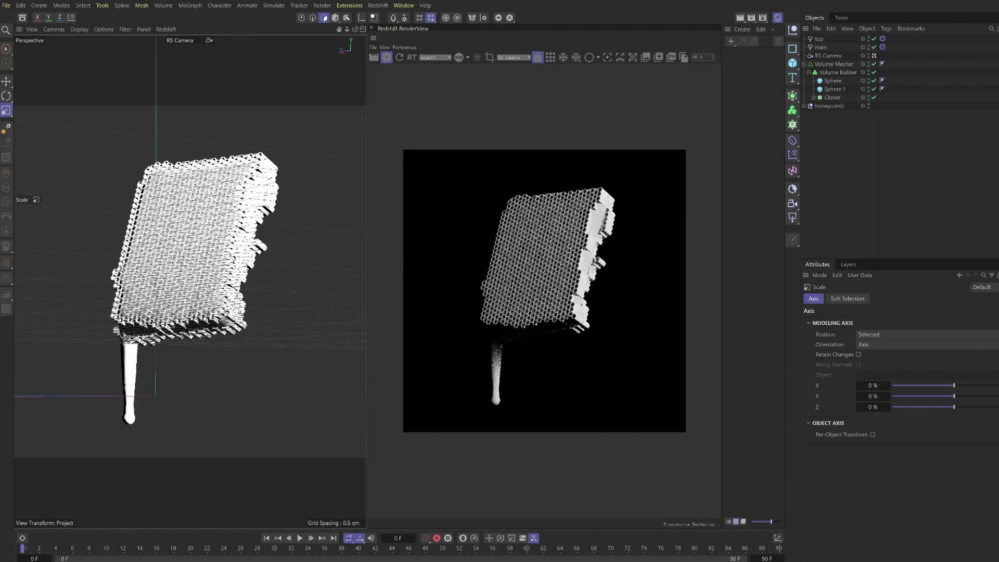
# Create a Redshift Standard material and make two copies of it
pyautogui.click(742, 29)
pyautogui.moveTo(843, 78)
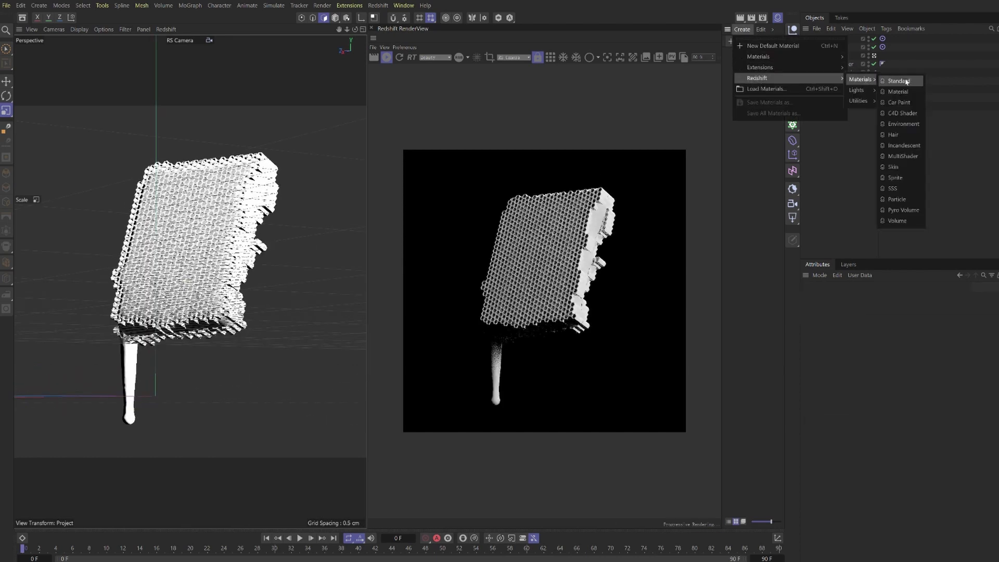
pyautogui.click(892, 80)
pyautogui.hotkey('ctrl', 'v')
pyautogui.hotkey('ctrl', 'v')
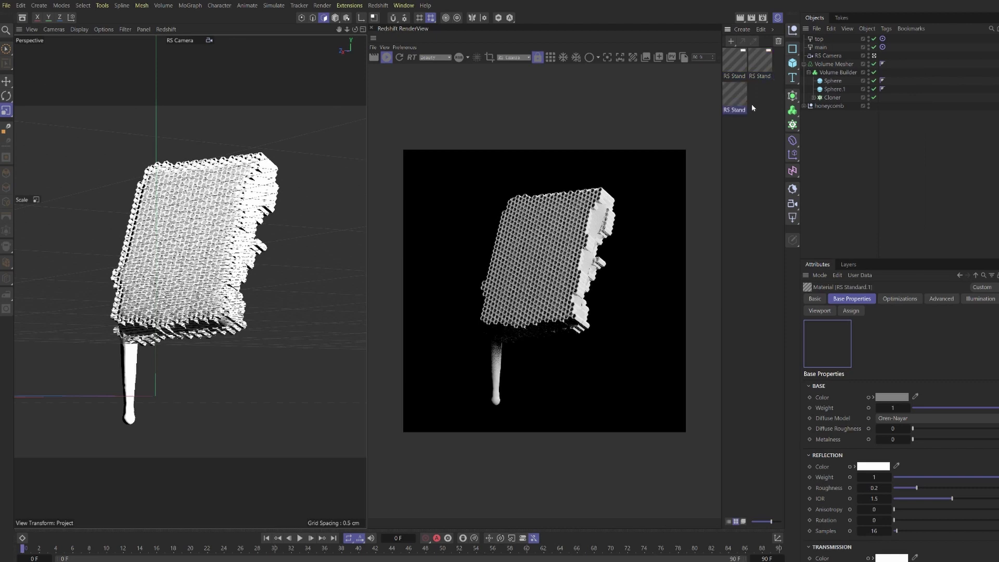
# Expand the honeycomb hierarchy and apply the first RS Standard material to both Cloner and Cloner.1
pyautogui.click(736, 64)
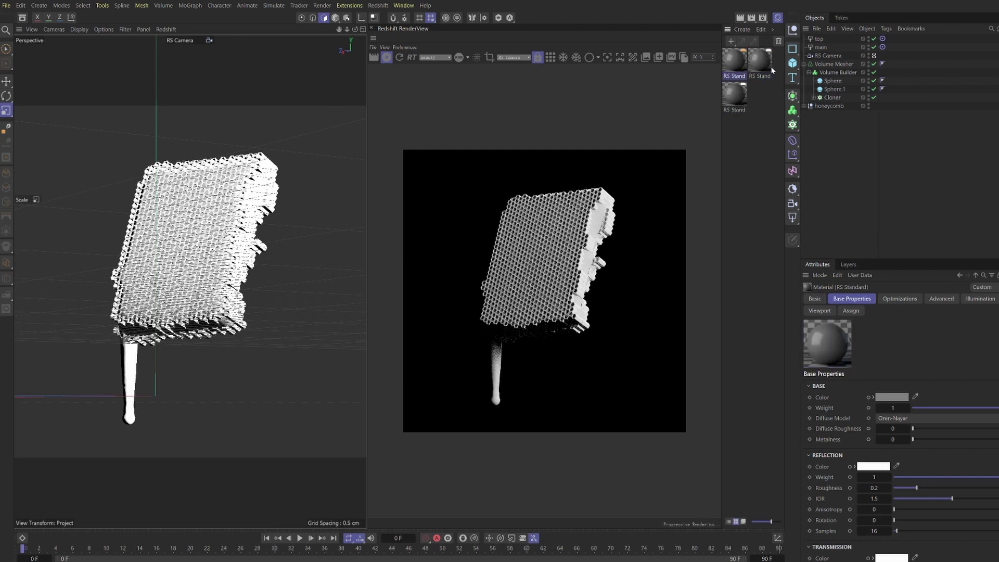
pyautogui.click(805, 64)
pyautogui.click(804, 73)
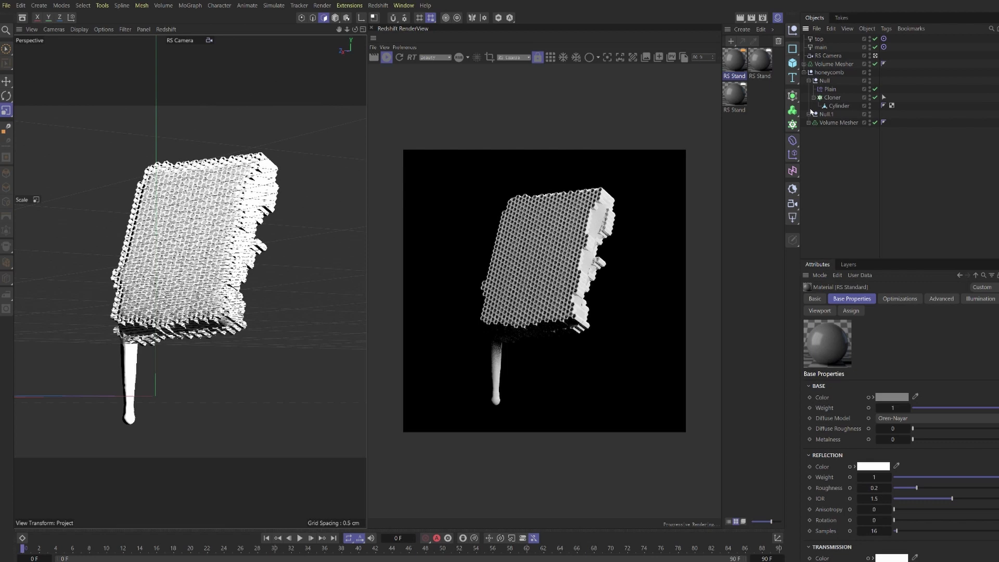
pyautogui.click(812, 115)
pyautogui.click(808, 114)
pyautogui.click(811, 148)
pyautogui.click(808, 148)
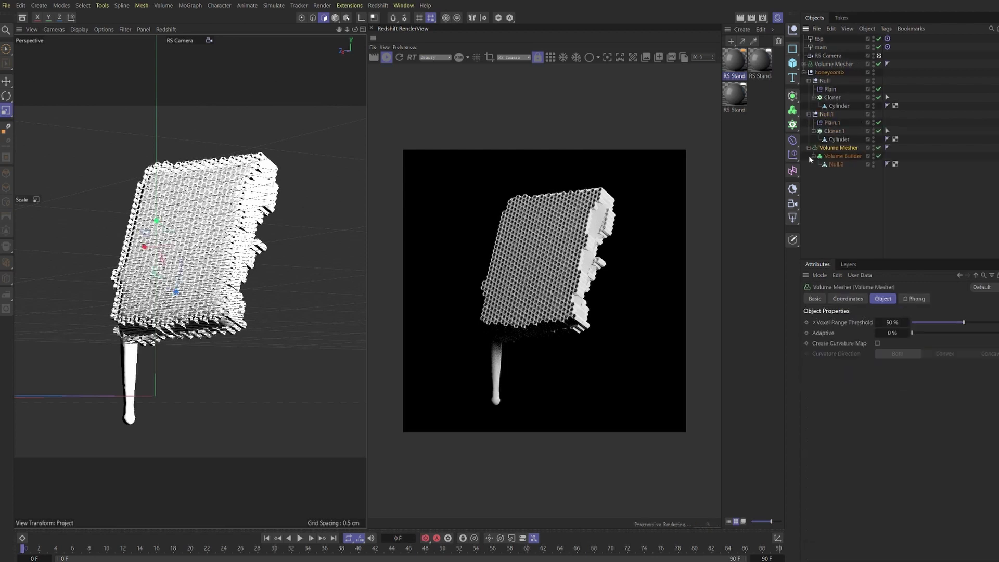
pyautogui.click(817, 189)
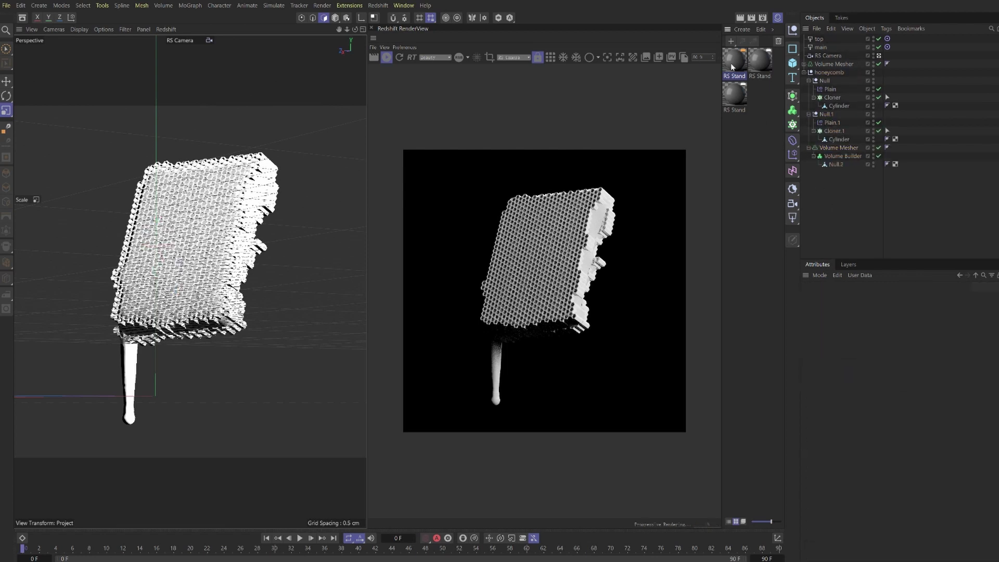
pyautogui.moveTo(828, 99); pyautogui.dragTo(828, 99)
pyautogui.moveTo(735, 66); pyautogui.dragTo(829, 132)
# Rename the material applied to the cloners "comb" and set its subsurface weight to 1
pyautogui.click(731, 78)
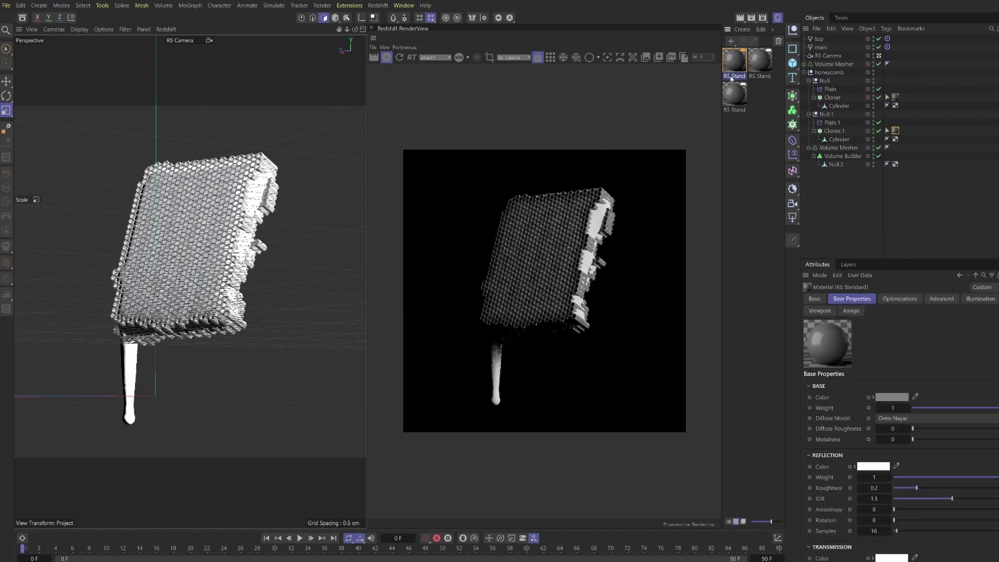
pyautogui.doubleClick(739, 77)
pyautogui.write('comb')
pyautogui.scroll(-5, 829, 404)
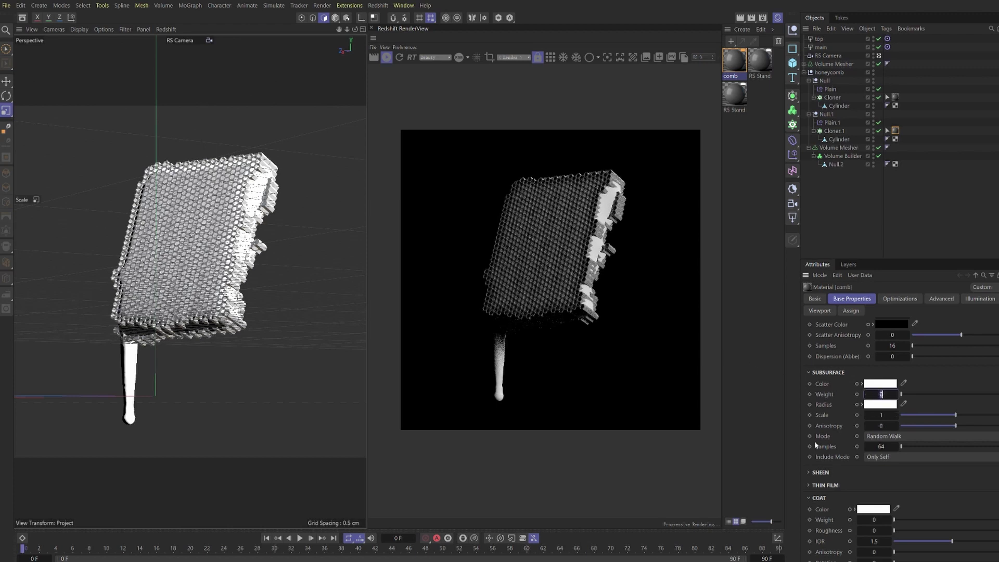
pyautogui.press('Return')
# Set the comb material's base color to a dark reddish brown
pyautogui.click(750, 111)
pyautogui.click(734, 61)
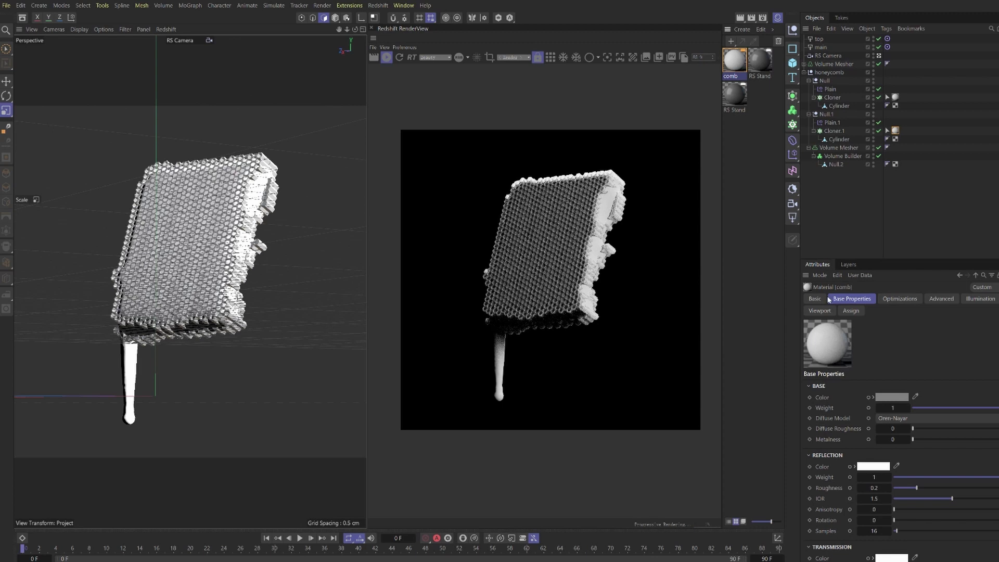
pyautogui.click(884, 400)
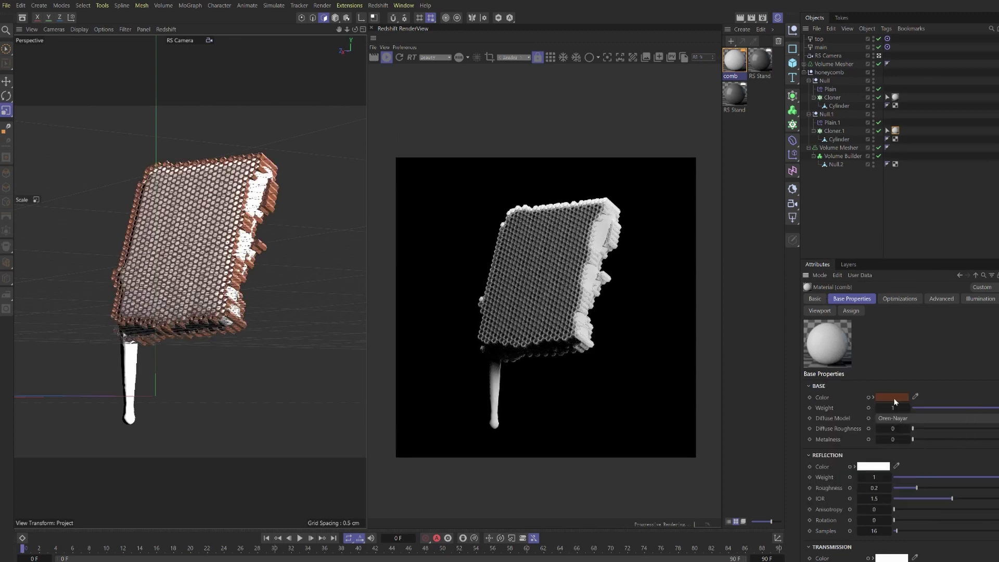
# Paste the reddish-brown base color into the comb material's subsurface Color and Radius
pyautogui.scroll(-6, 895, 401)
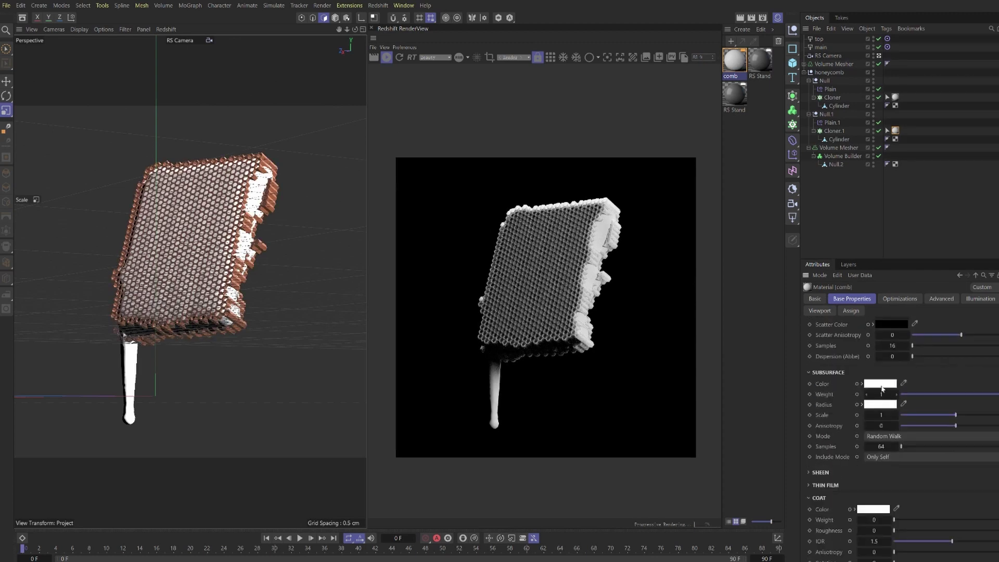
pyautogui.rightClick(882, 388)
pyautogui.click(888, 411)
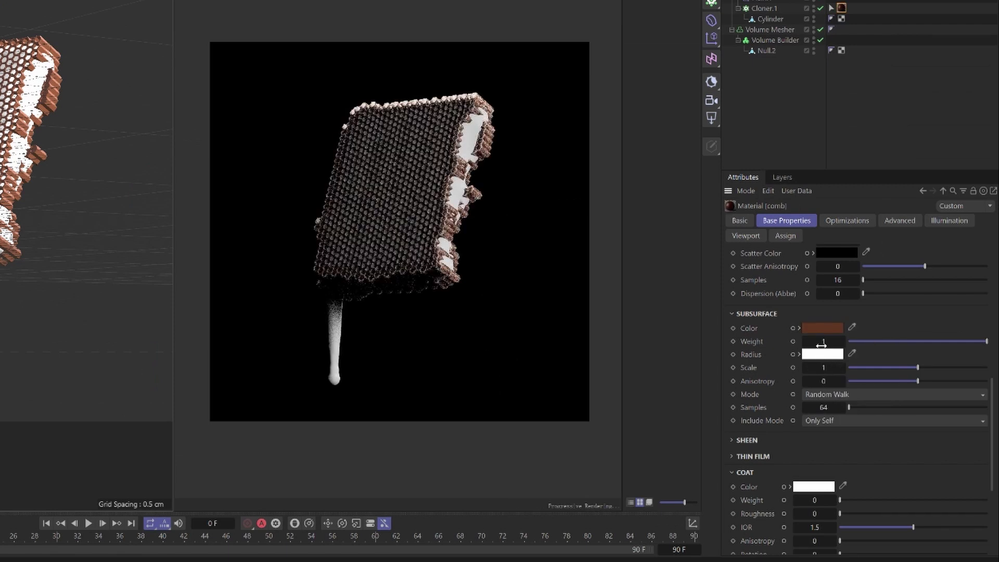
pyautogui.rightClick(817, 355)
pyautogui.click(839, 396)
# Change the comb material's subsurface Radius color to a brighter amber, RGB 133, 62, 11
pyautogui.click(819, 356)
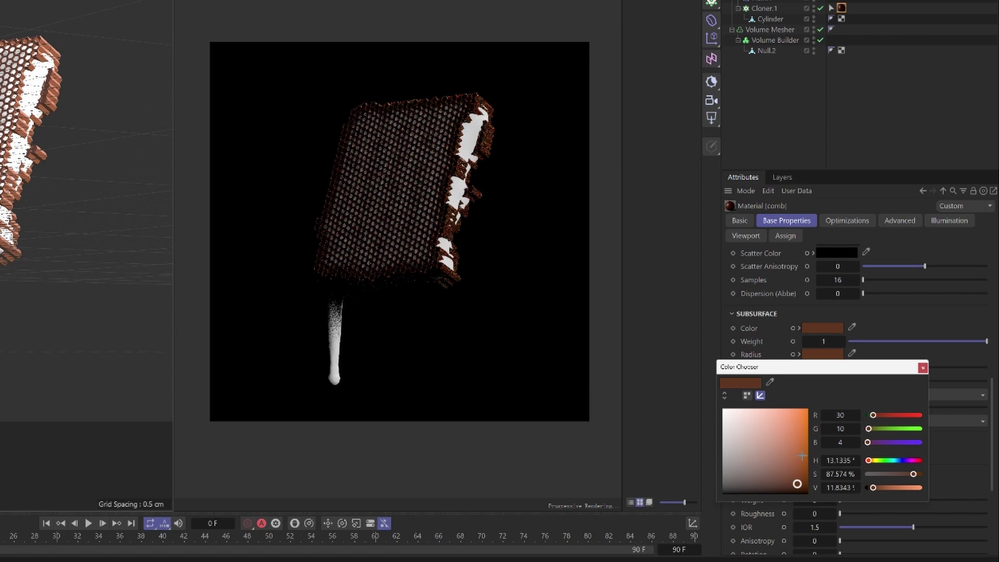
pyautogui.moveTo(802, 456)
pyautogui.mouseDown()
pyautogui.moveTo(799, 466)
pyautogui.moveTo(800, 449)
pyautogui.mouseUp()
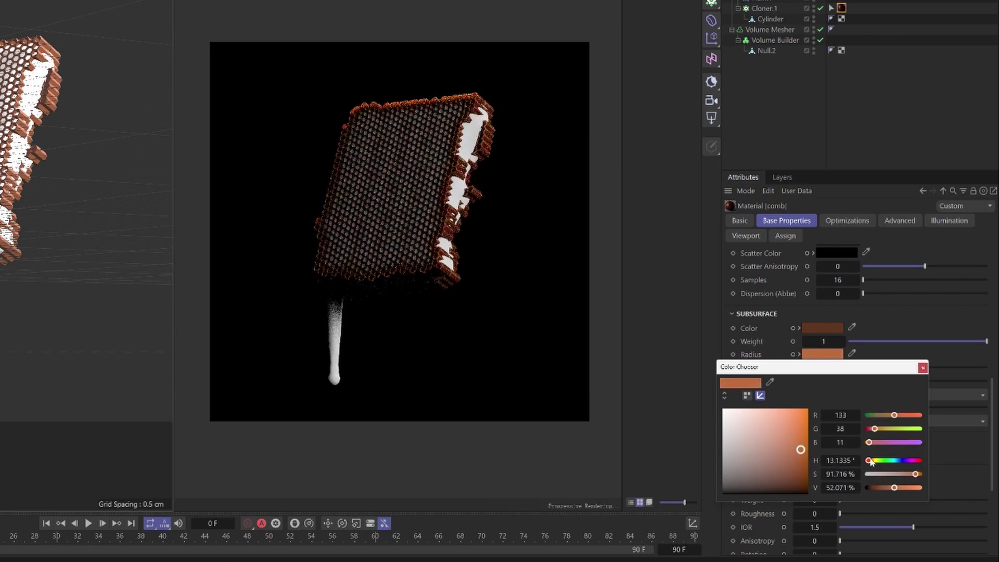
pyautogui.moveTo(871, 461); pyautogui.dragTo(873, 462)
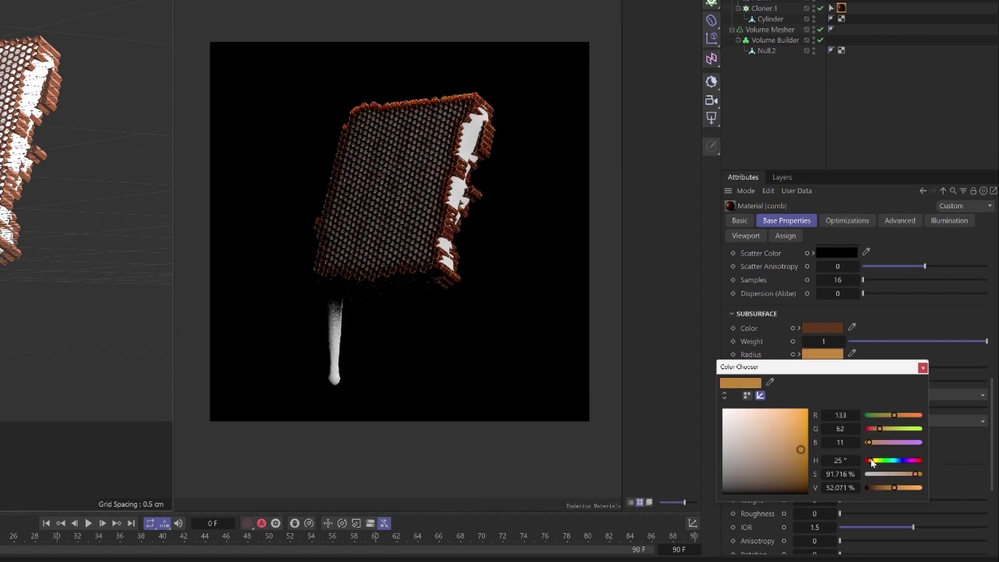
pyautogui.click(922, 367)
# Adjust the hue of the comb material's subsurface Color while judging it in the render preview
pyautogui.scroll(-2, 486, 217)
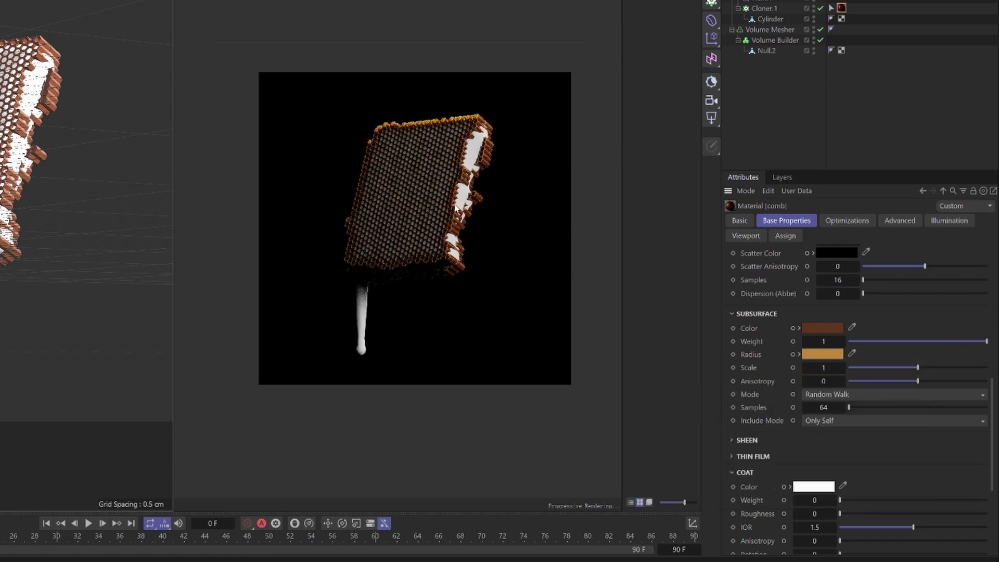
pyautogui.scroll(4, 436, 166)
pyautogui.scroll(2, 430, 107)
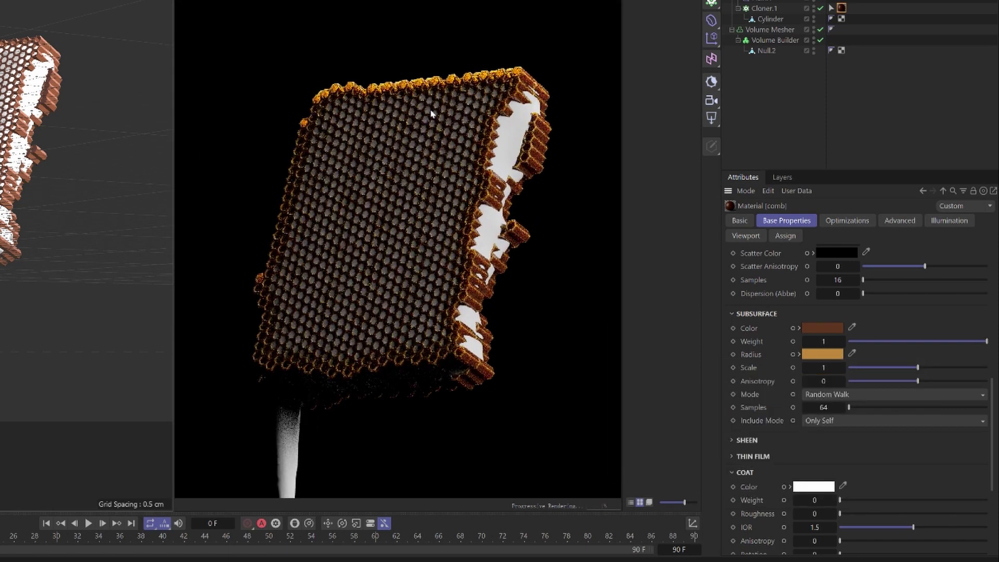
pyautogui.scroll(2, 485, 234)
pyautogui.scroll(-2, 485, 234)
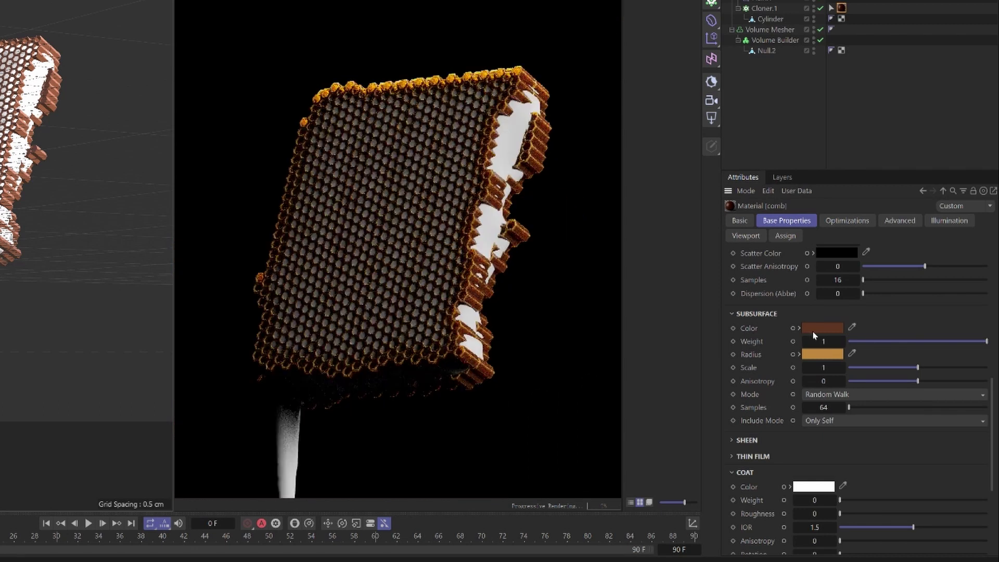
pyautogui.click(816, 328)
pyautogui.moveTo(876, 465); pyautogui.dragTo(888, 462)
pyautogui.scroll(-2, 545, 195)
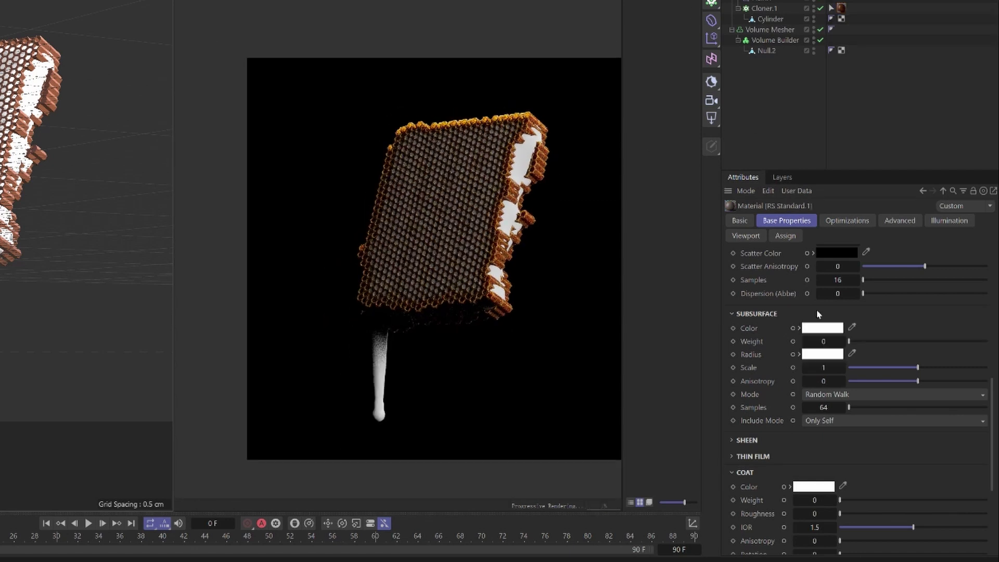
# Set the RS Standard.1 material's transmission Color to amber, RGB 133, 71, 5, and its transmission Weight to 1
pyautogui.scroll(5, 766, 426)
pyautogui.scroll(-2, 788, 454)
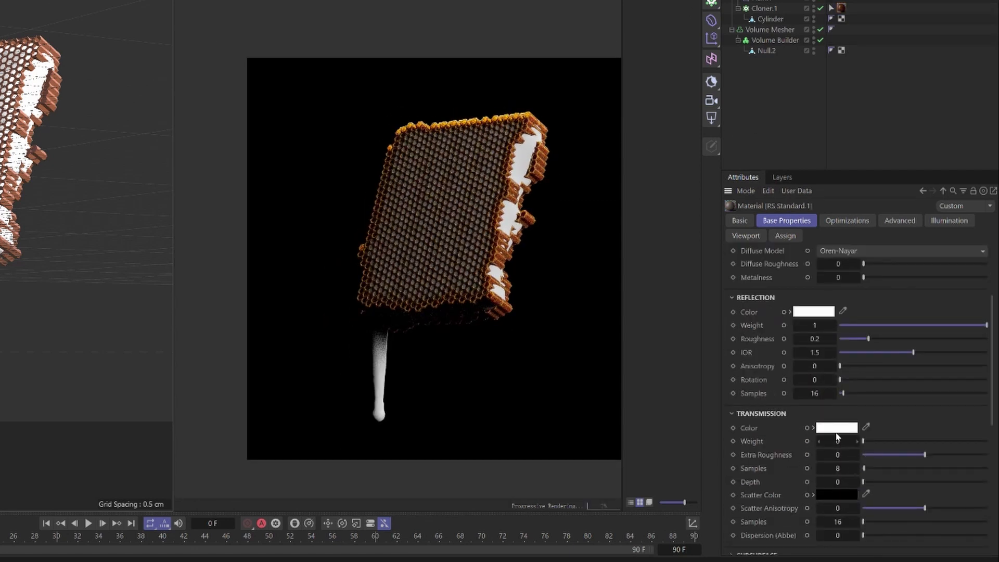
pyautogui.click(838, 432)
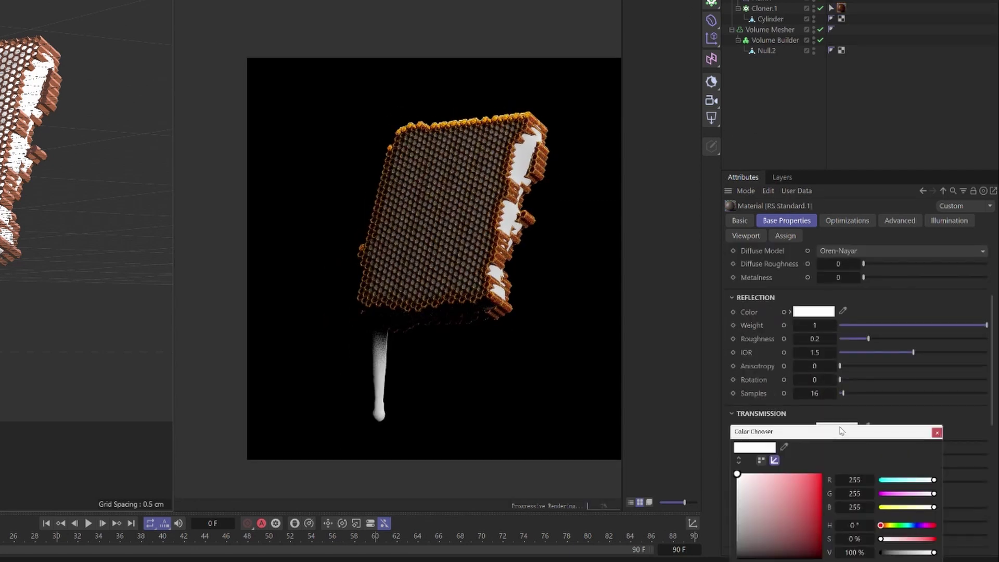
pyautogui.click(886, 526)
pyautogui.click(815, 520)
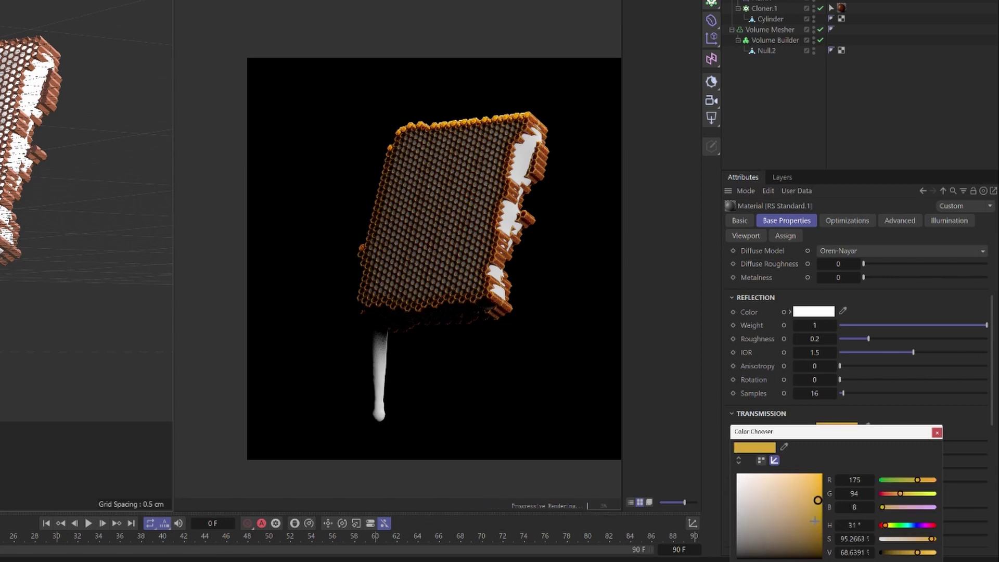
pyautogui.click(818, 511)
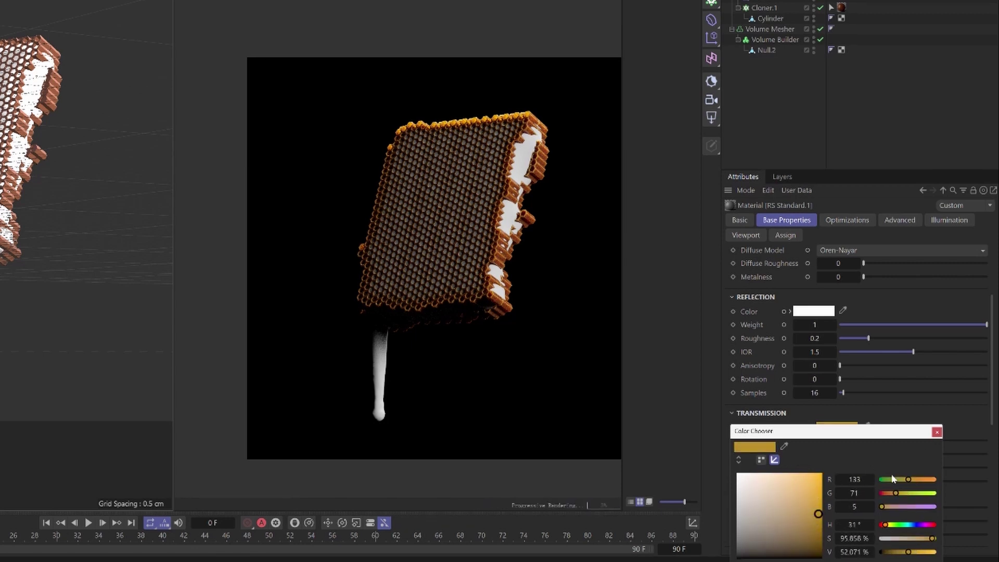
pyautogui.click(937, 432)
pyautogui.click(837, 441)
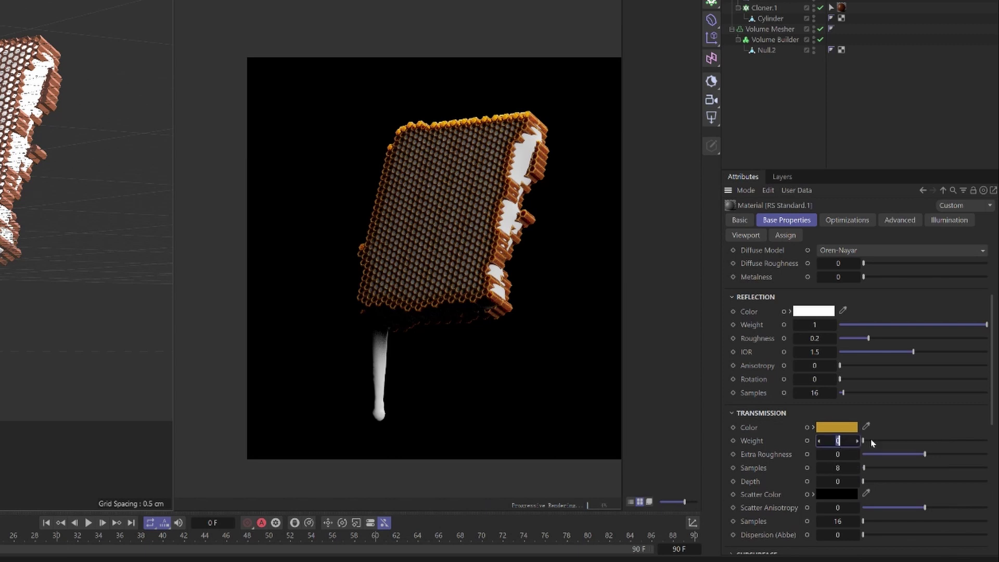
pyautogui.write('1')
pyautogui.press('Return')
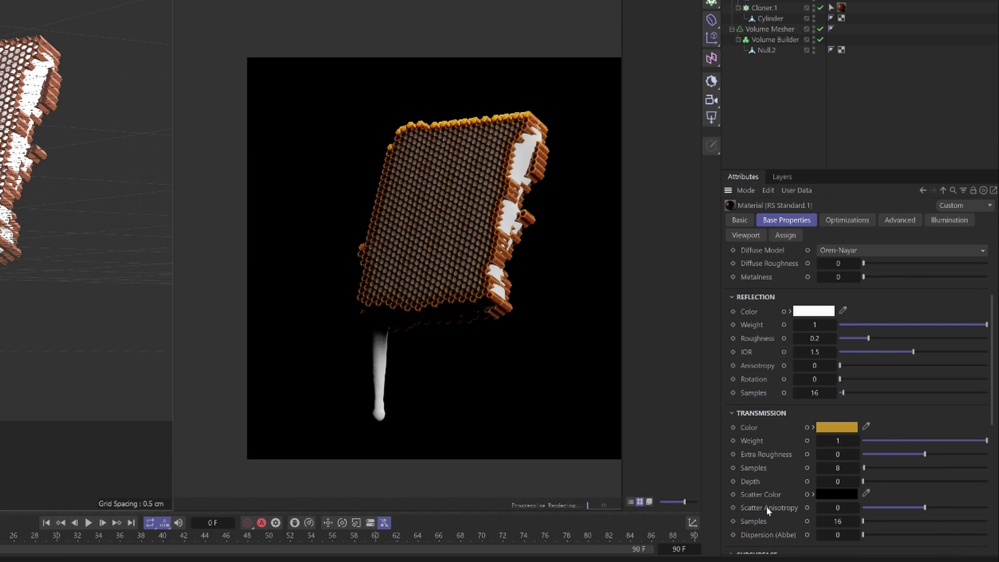
# Copy the transmission color into the reflection Color, and set reflection Roughness to 0.1 and IOR to 1.41
pyautogui.scroll(-2, 768, 511)
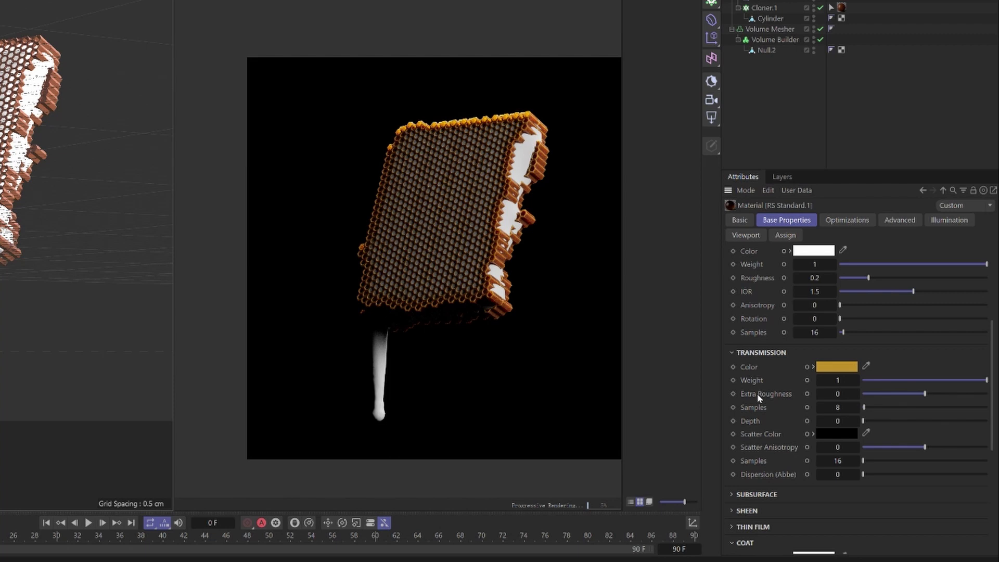
pyautogui.scroll(2, 759, 399)
pyautogui.rightClick(824, 428)
pyautogui.click(841, 458)
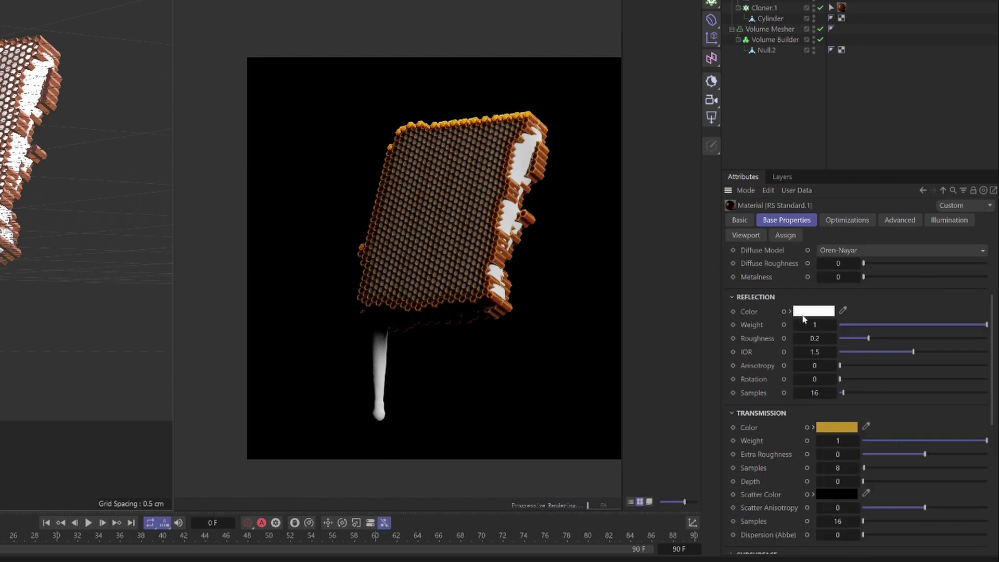
pyautogui.rightClick(805, 314)
pyautogui.click(825, 350)
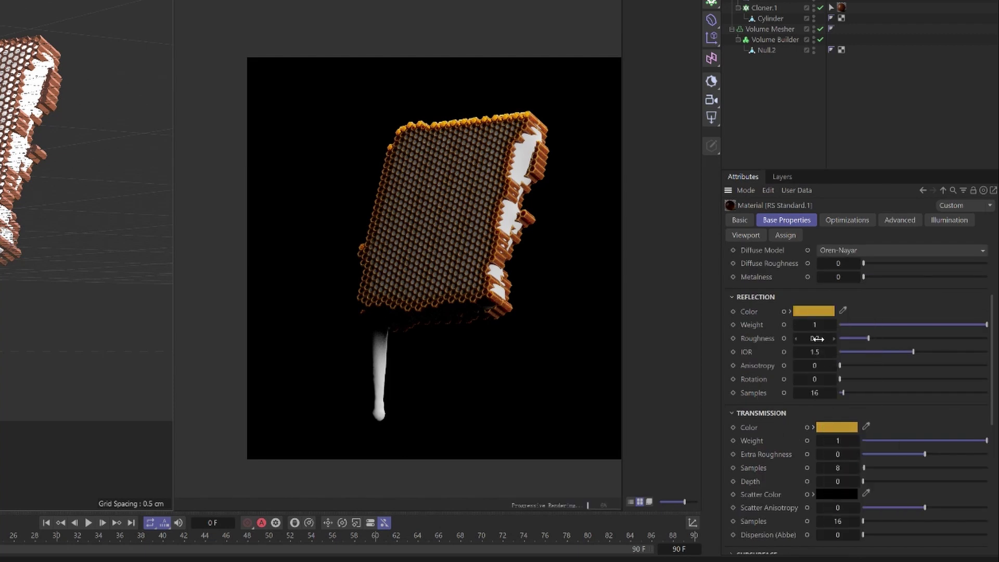
pyautogui.doubleClick(817, 339)
pyautogui.doubleClick(814, 352)
# Paste the amber color into the transmission Scatter Color and lighten it to a pale peach, RGB 237, 179, 118
pyautogui.rightClick(842, 495)
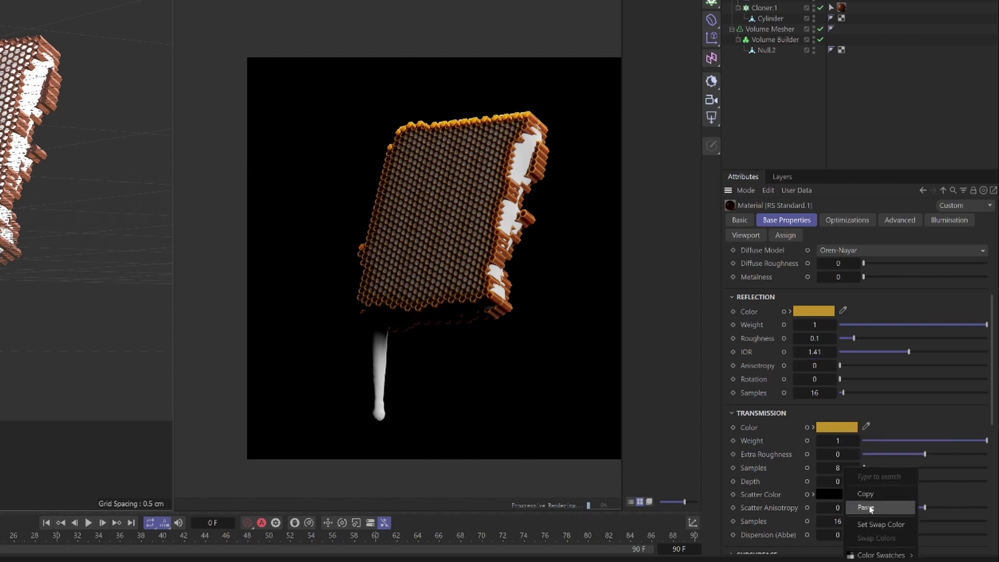
pyautogui.click(865, 508)
pyautogui.click(830, 494)
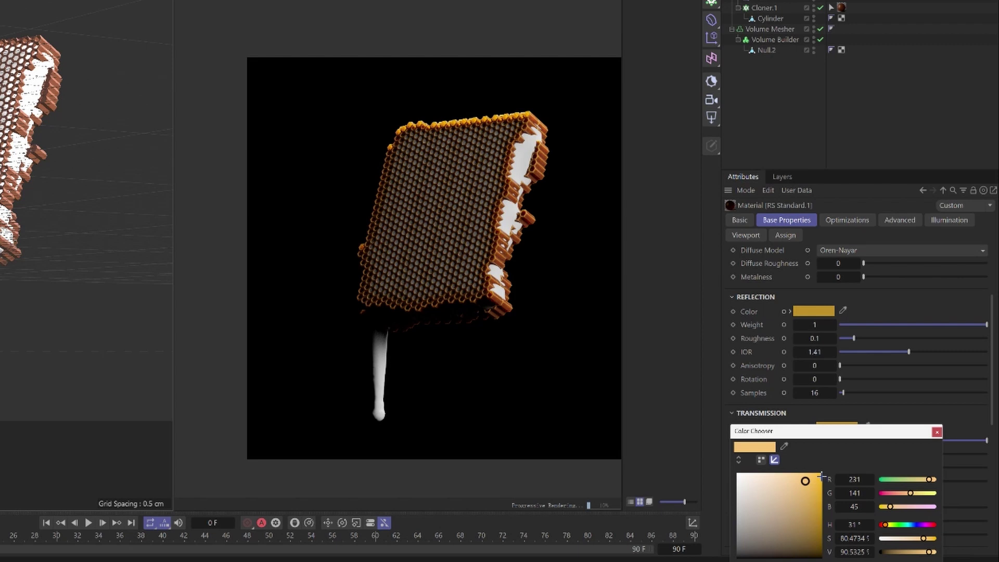
pyautogui.click(778, 478)
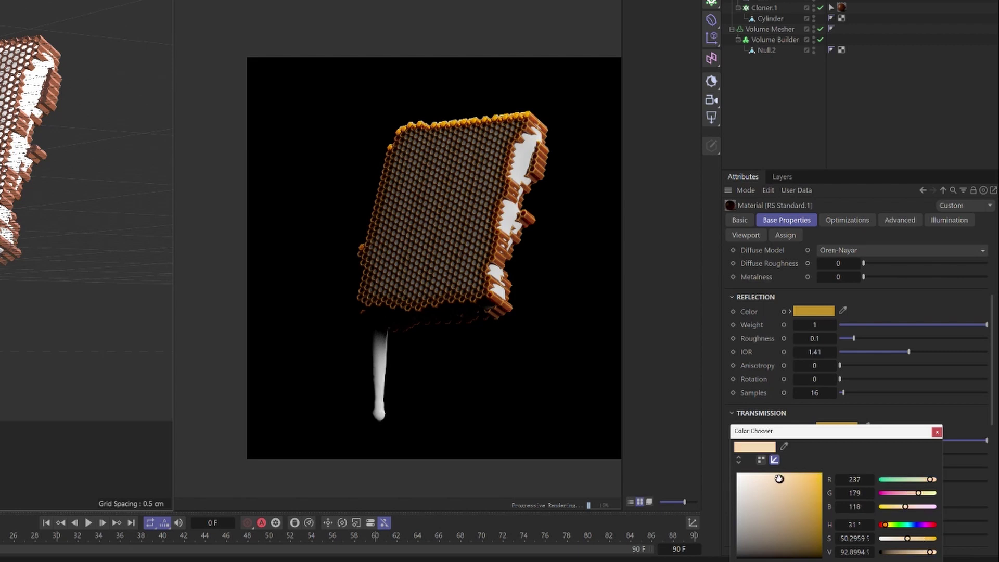
pyautogui.click(936, 433)
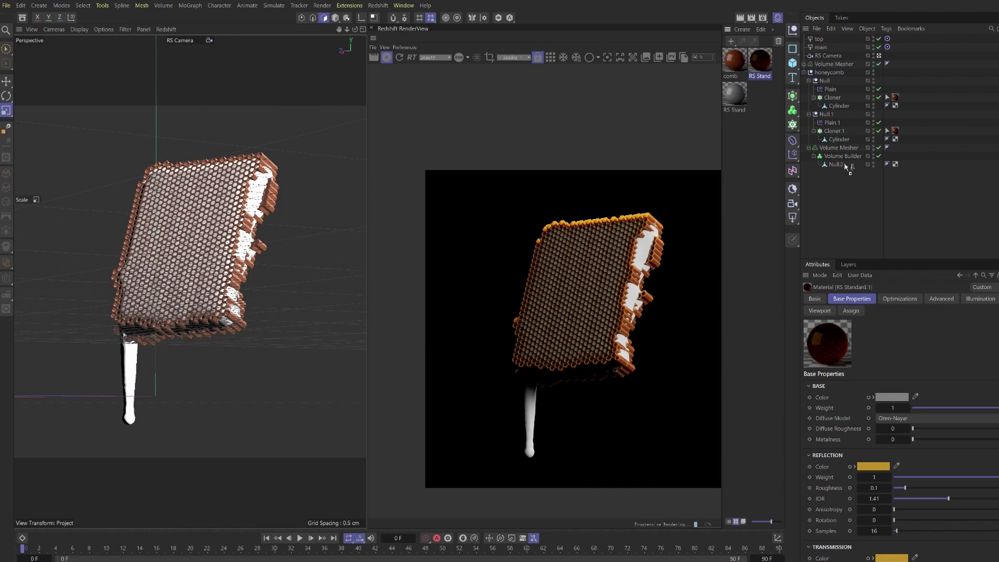
# Apply the RS Standard.1 material to the Volume Mesher inside the honeycomb group and to the separate drip Volume Mesher
pyautogui.moveTo(843, 150); pyautogui.dragTo(844, 151)
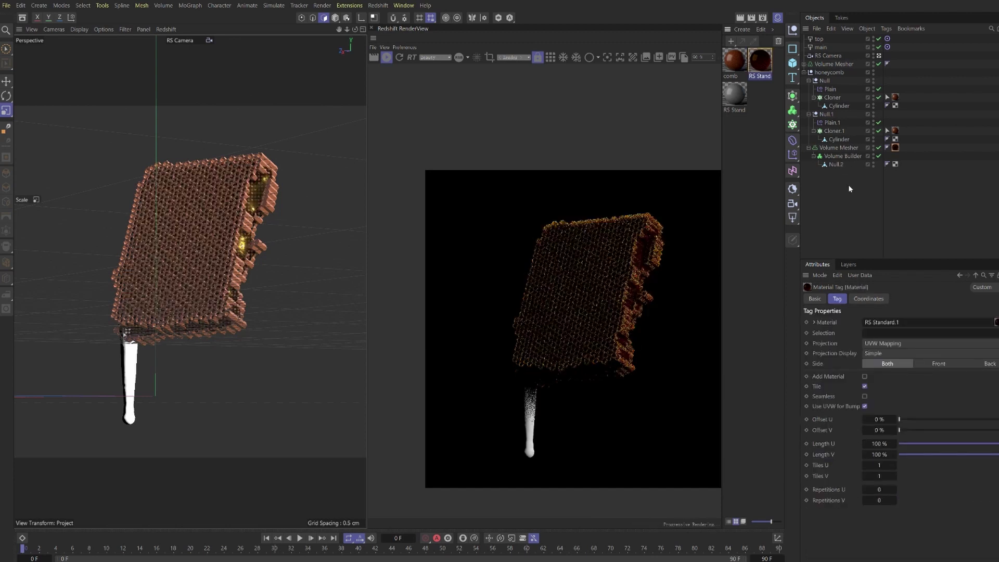
pyautogui.click(848, 185)
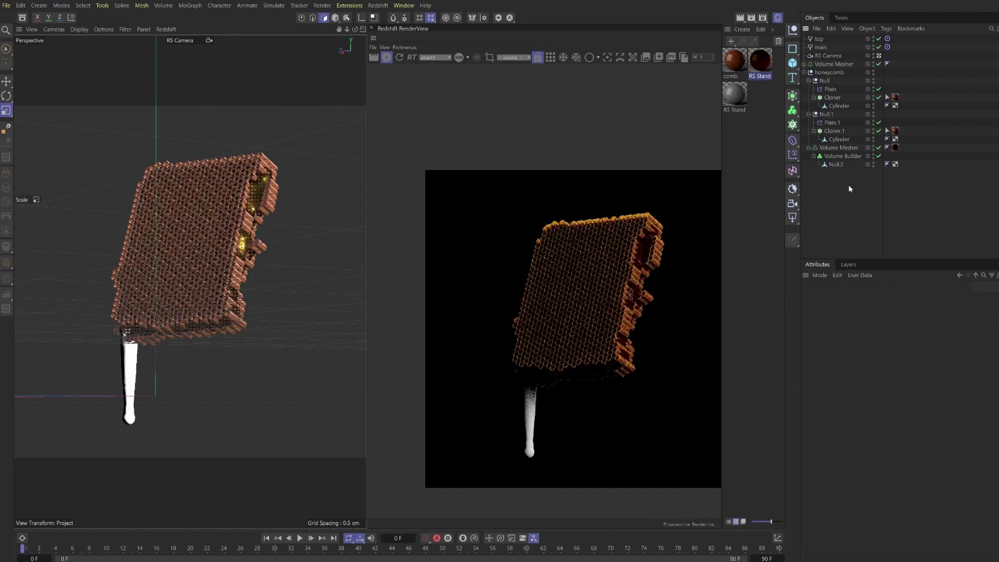
pyautogui.moveTo(760, 61); pyautogui.dragTo(884, 63)
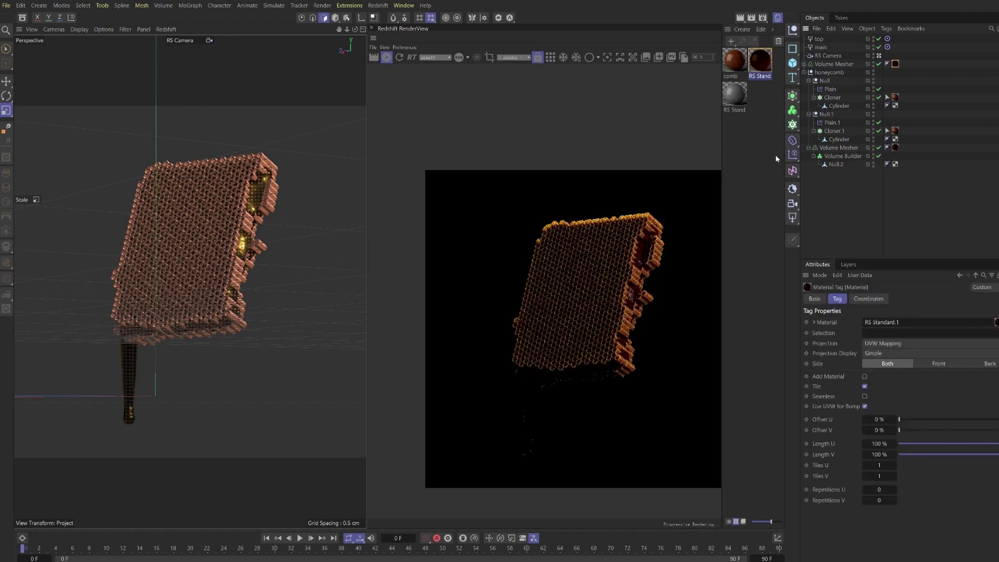
# Leave the camera view, collapse the object hierarchy, duplicate the top area light and move the copy below the honeycomb
pyautogui.click(363, 29)
pyautogui.click(362, 282)
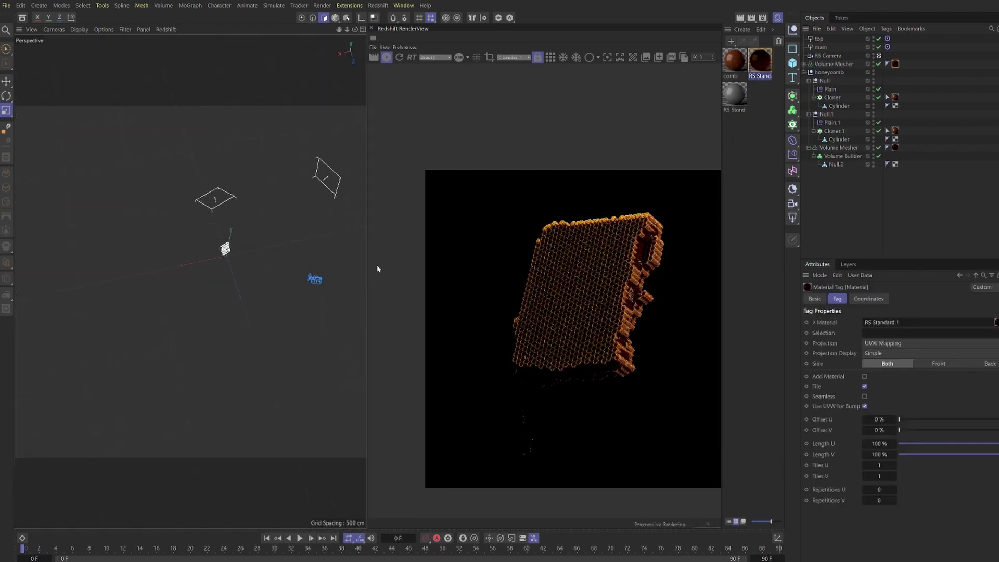
pyautogui.click(895, 200)
pyautogui.click(804, 63)
pyautogui.click(804, 64)
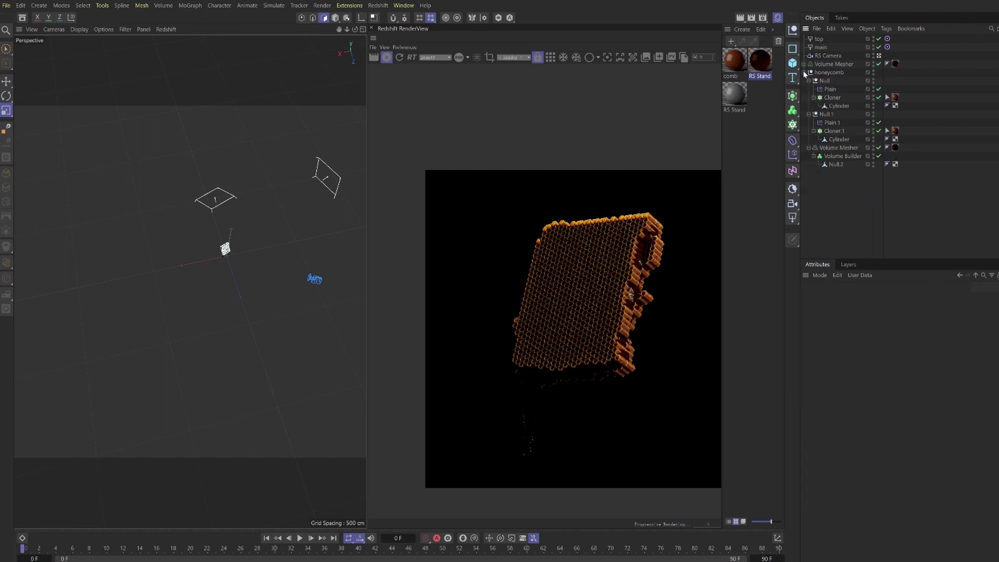
pyautogui.click(818, 39)
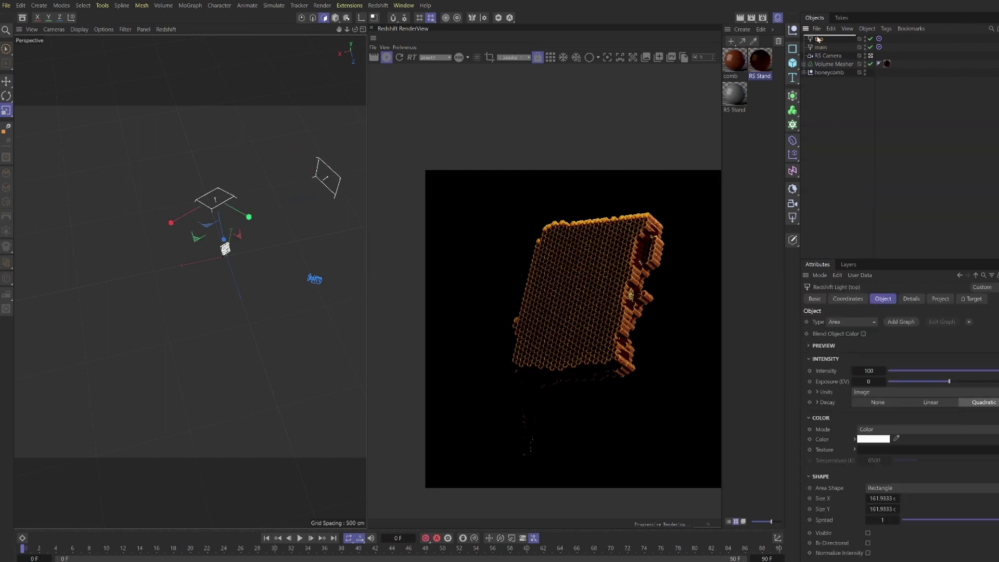
pyautogui.keyDown('ctrl'); pyautogui.moveTo(818, 39); pyautogui.dragTo(817, 36); pyautogui.keyUp('ctrl')
pyautogui.press('e')
pyautogui.moveTo(217, 186); pyautogui.dragTo(187, 367)
# Fine-tune the duplicated light's position beneath the honeycomb using the render preview, and slightly re-orbit the RS Camera
pyautogui.keyDown('alt'); pyautogui.moveTo(183, 307); pyautogui.dragTo(221, 250); pyautogui.keyUp('alt')
pyautogui.moveTo(176, 278); pyautogui.dragTo(180, 203)
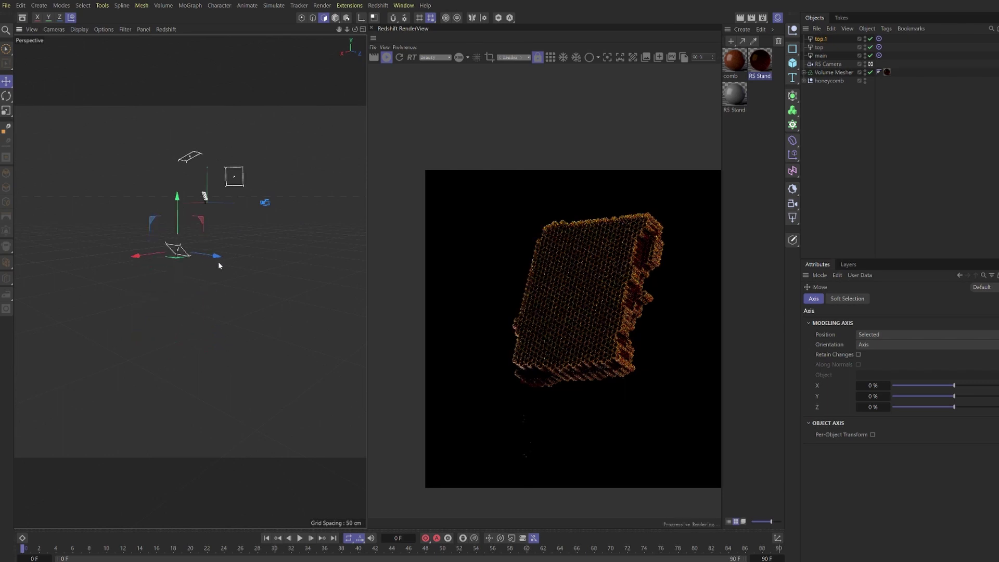
pyautogui.moveTo(217, 261); pyautogui.dragTo(243, 262)
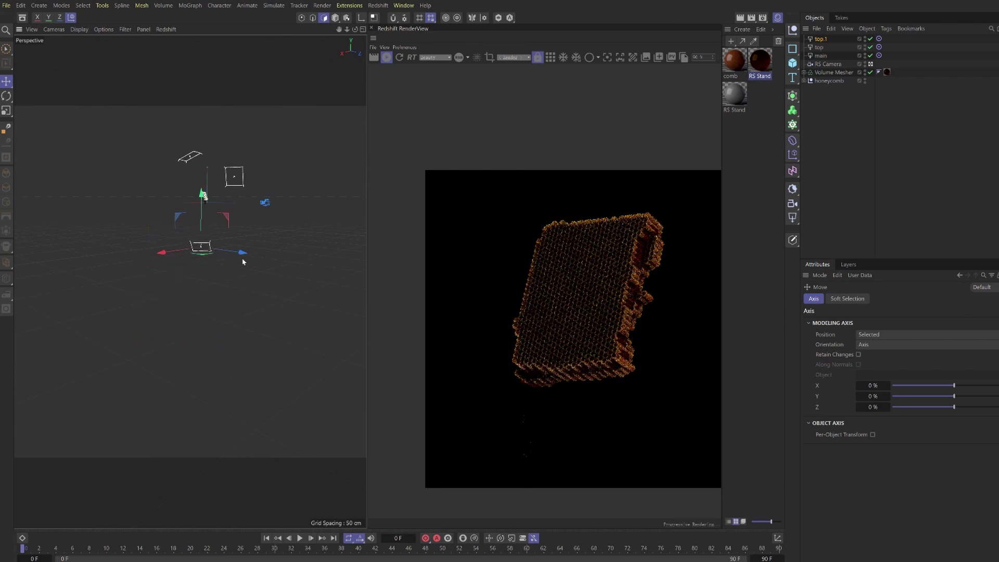
pyautogui.scroll(-1, 548, 270)
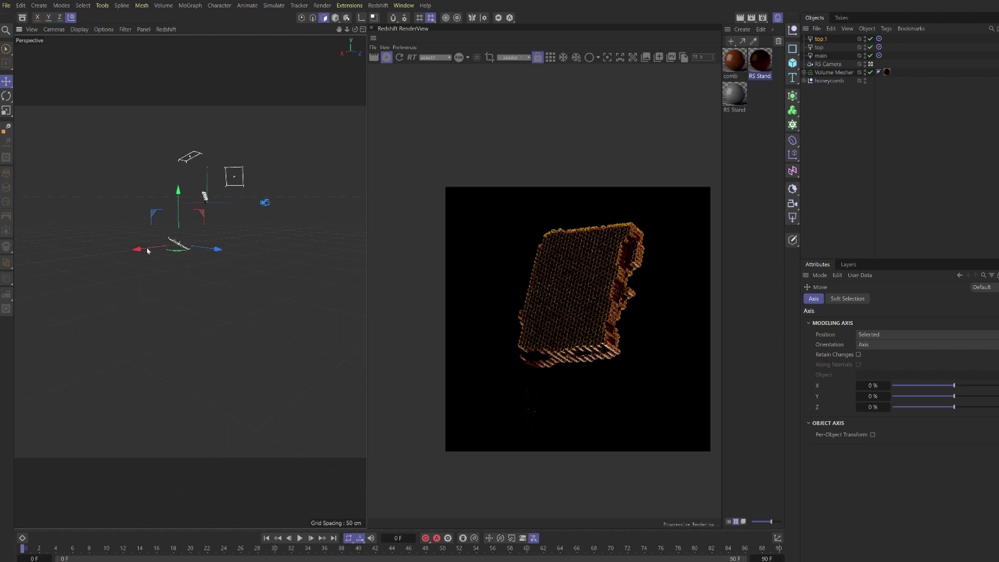
pyautogui.moveTo(146, 248); pyautogui.dragTo(113, 263)
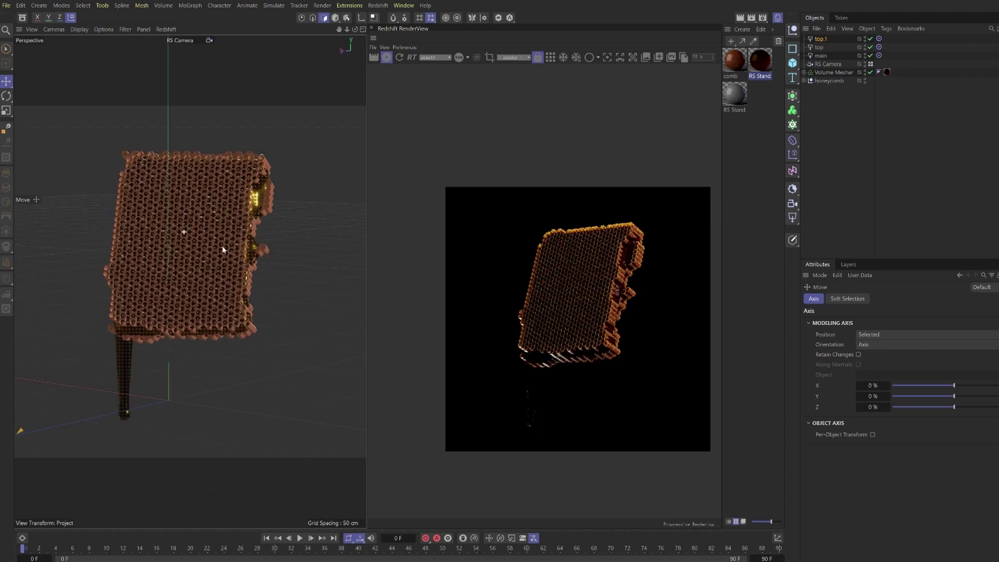
pyautogui.keyDown('alt'); pyautogui.moveTo(234, 225); pyautogui.dragTo(219, 267); pyautogui.keyUp('alt')
# Rename the duplicated area light as bot
pyautogui.doubleClick(820, 40)
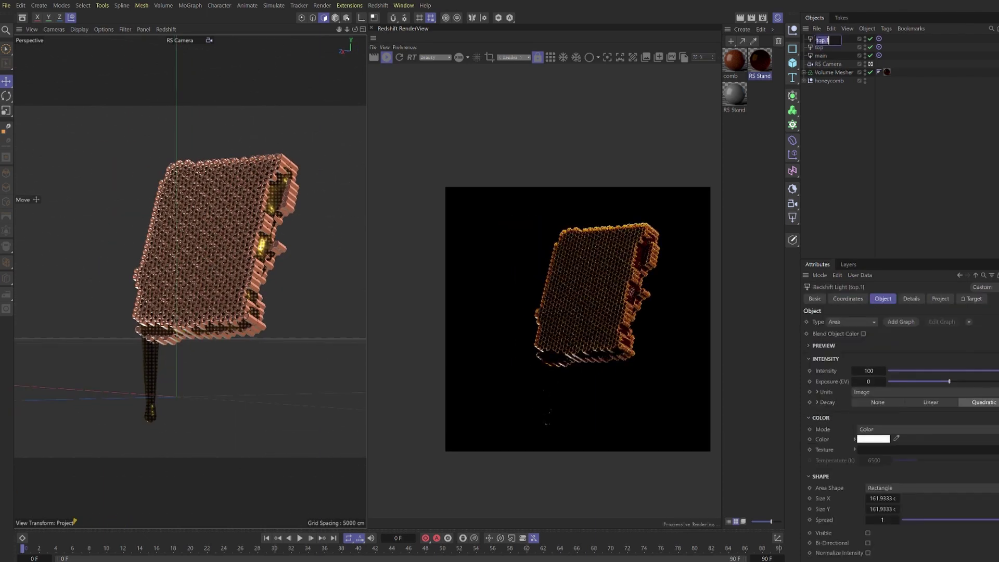
pyautogui.write('bot')
pyautogui.press('Return')
# Add a Redshift dome light to the scene through a command search for "dome"
pyautogui.click(883, 138)
pyautogui.hotkey('shift', 'c')
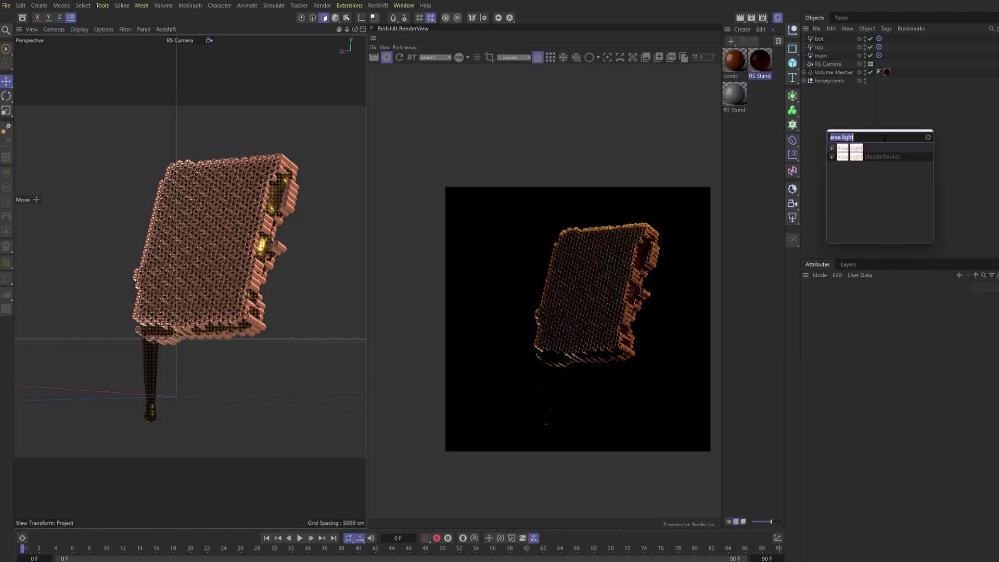
pyautogui.write('dome')
pyautogui.press('Return')
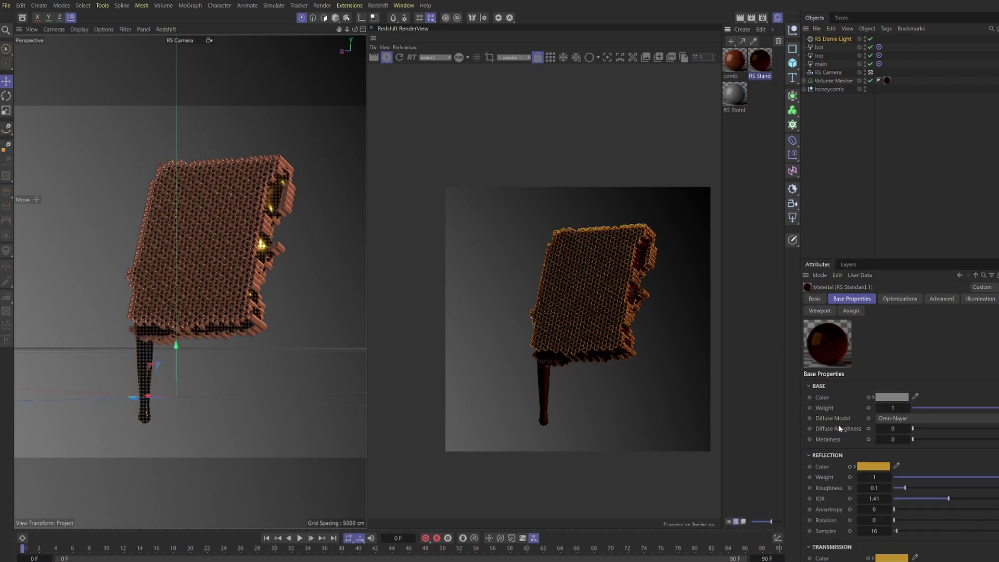
# Lighten the RS Standard.1 material's reflection Color to light amber and its transmission Color to RGB 207, 136, 60
pyautogui.scroll(-2, 838, 424)
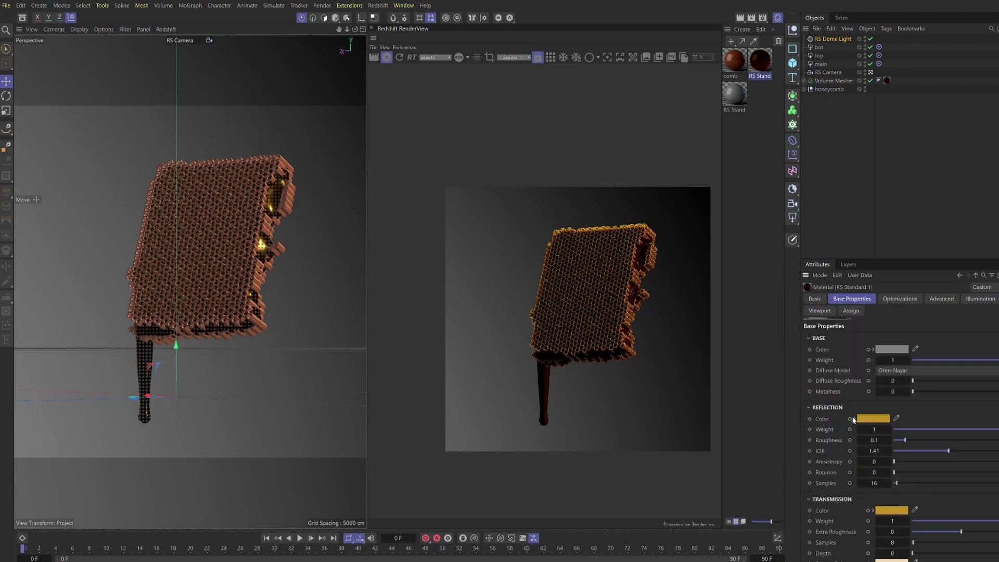
pyautogui.click(866, 419)
pyautogui.click(833, 474)
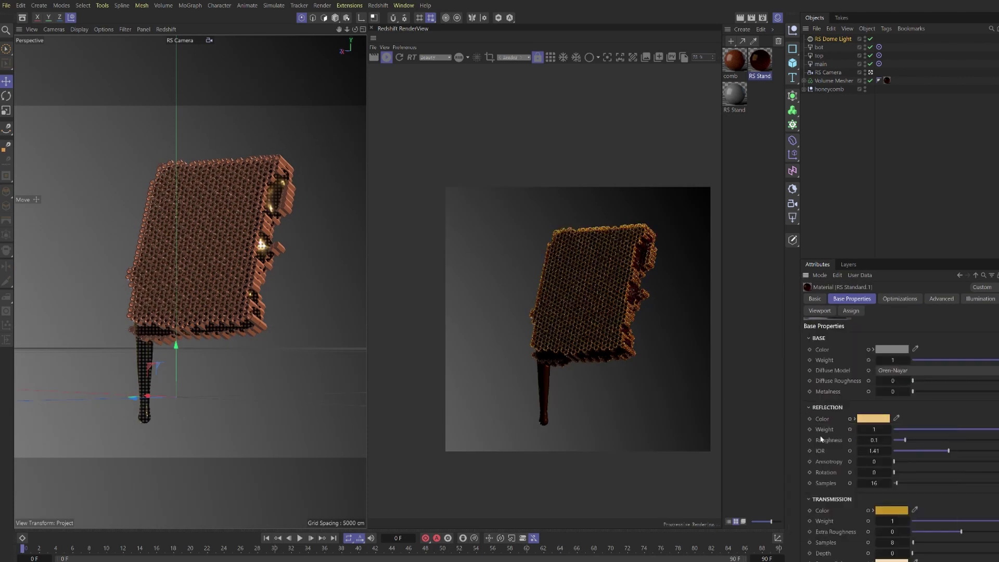
pyautogui.scroll(-2, 824, 439)
pyautogui.click(890, 414)
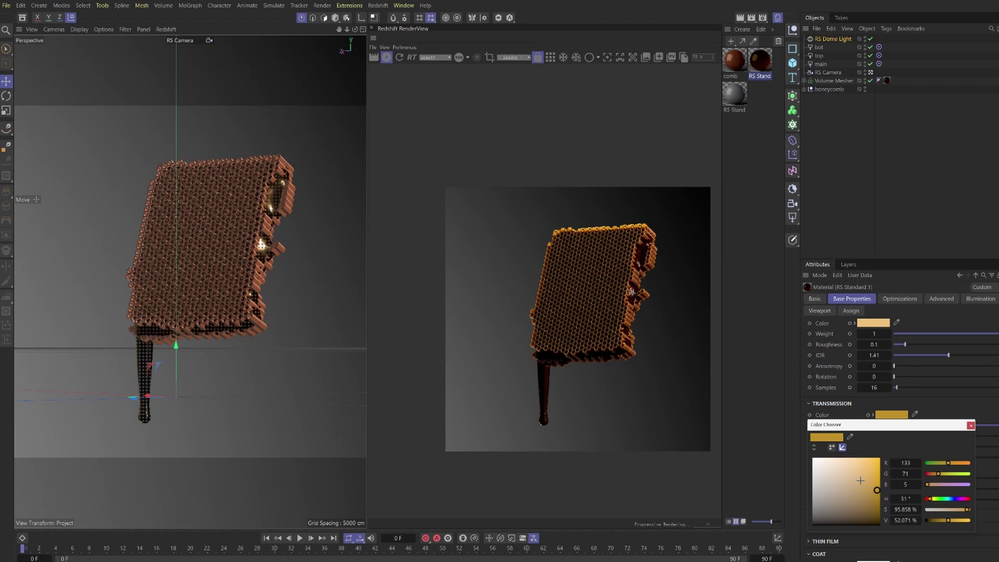
pyautogui.click(860, 470)
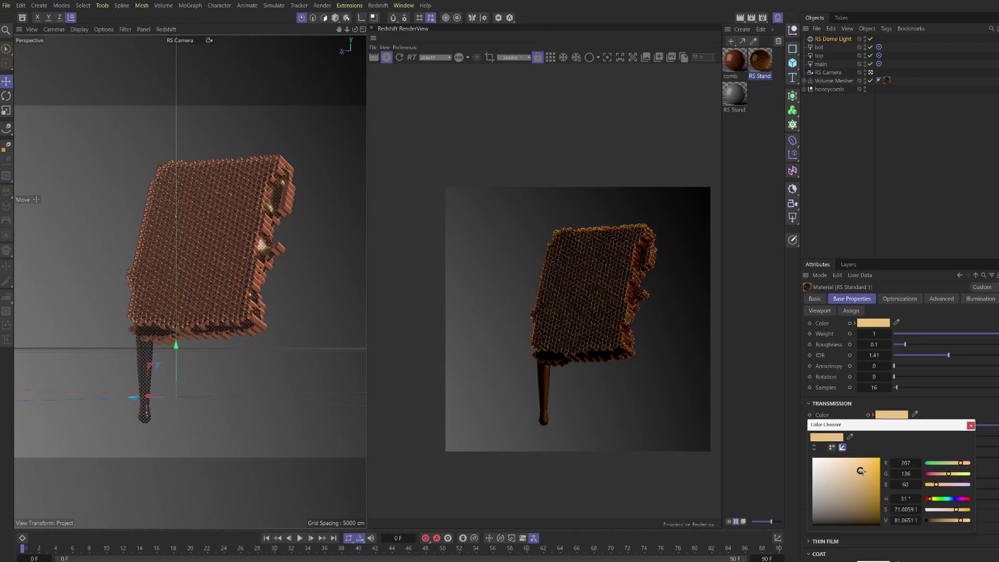
pyautogui.click(970, 426)
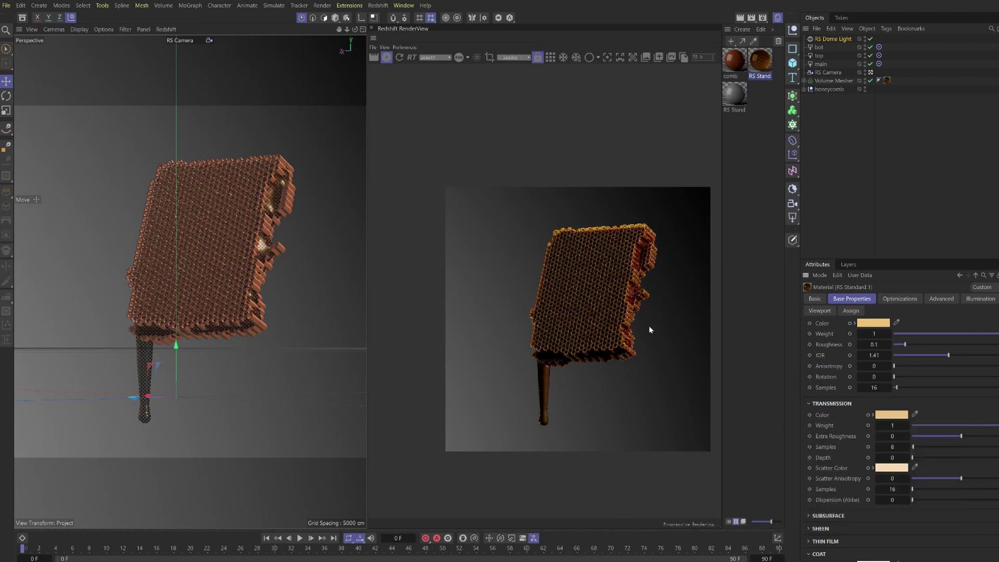
# Turn off the dome light's Background option
pyautogui.click(832, 39)
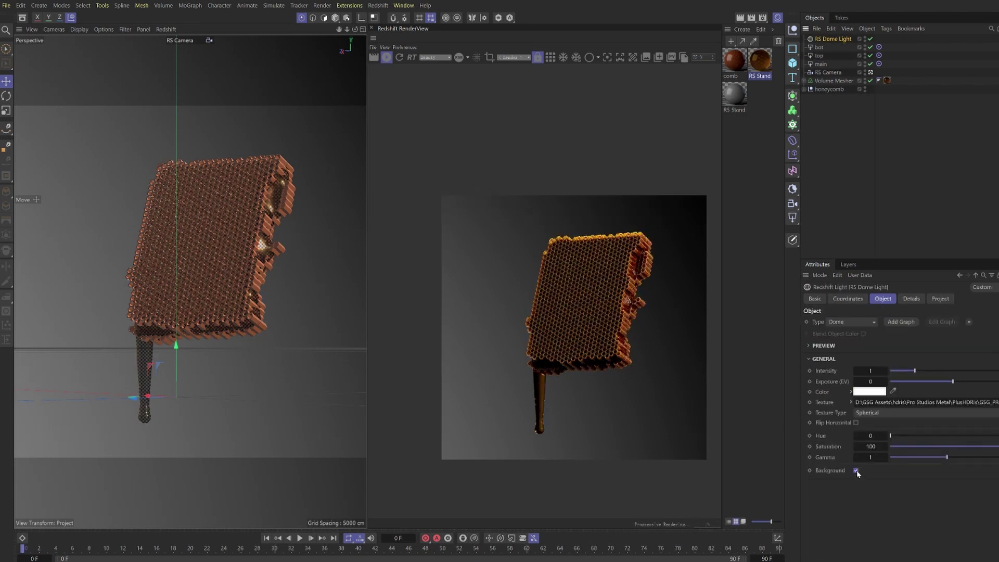
pyautogui.click(855, 470)
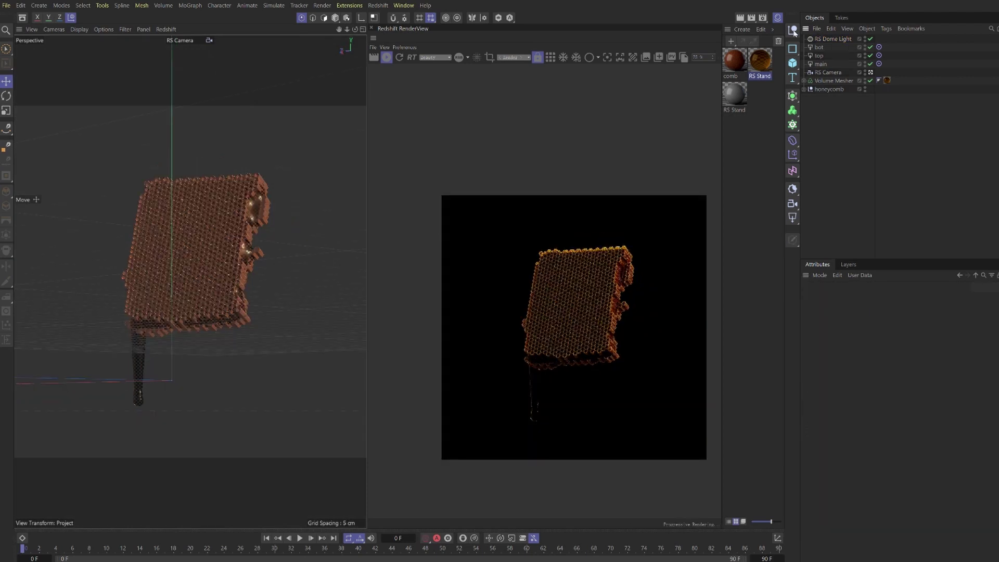
# Add a null object and move it up onto the face of the honeycomb as a focus target
pyautogui.click(792, 30)
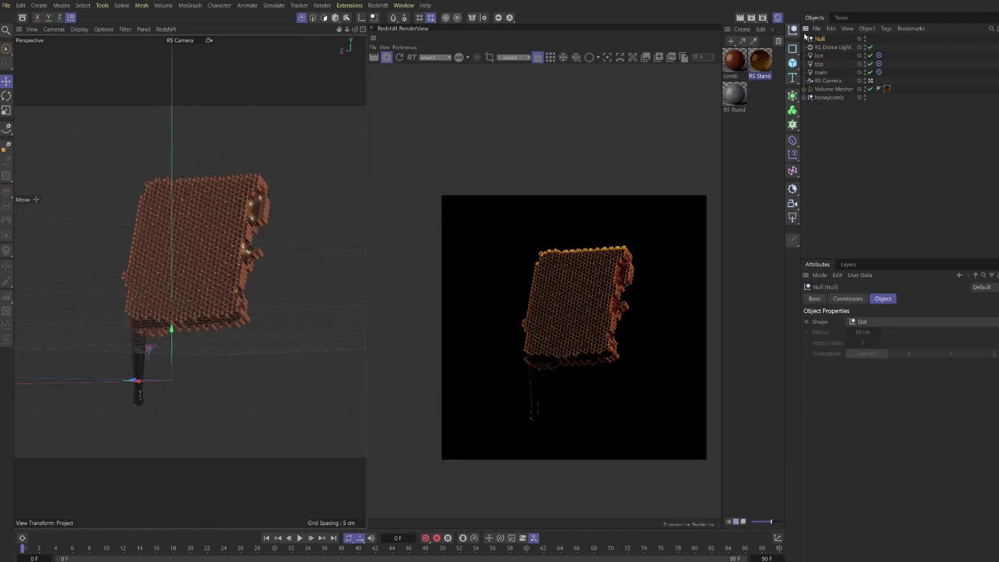
pyautogui.scroll(10, 196, 279)
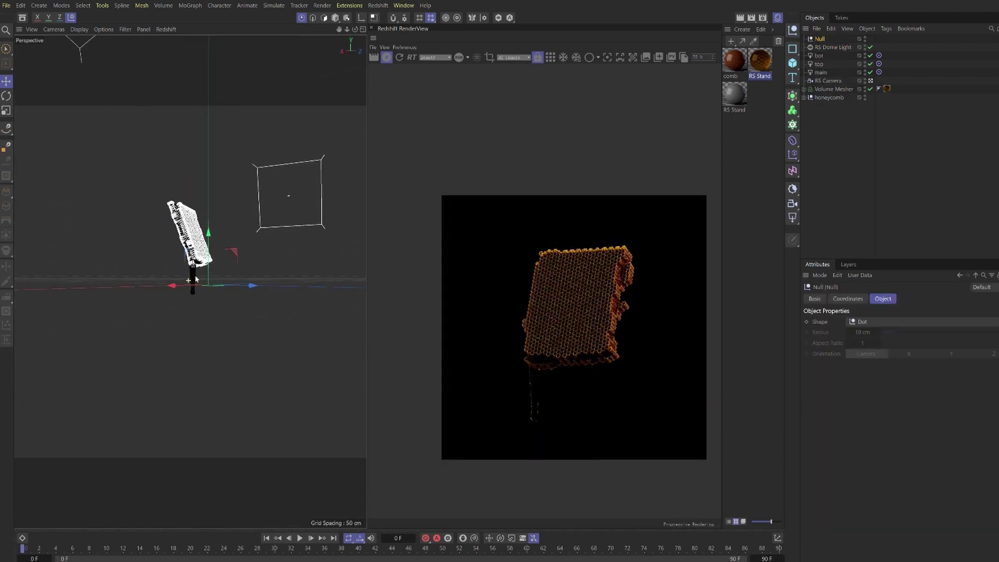
pyautogui.scroll(4, 195, 280)
pyautogui.moveTo(218, 269); pyautogui.dragTo(212, 175)
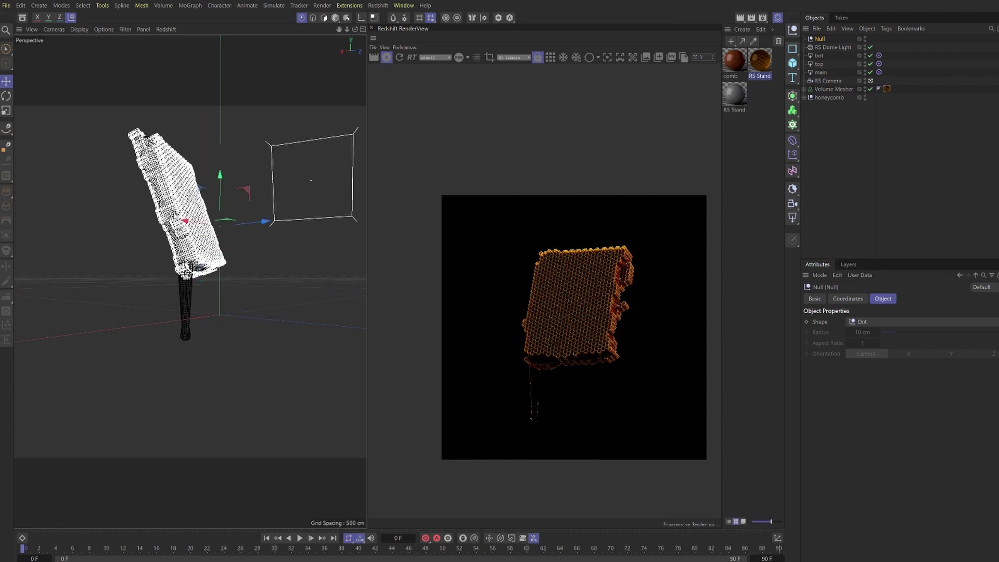
pyautogui.keyDown('alt'); pyautogui.moveTo(212, 229); pyautogui.dragTo(229, 317); pyautogui.keyUp('alt')
pyautogui.moveTo(245, 296)
pyautogui.mouseDown()
pyautogui.moveTo(208, 293)
pyautogui.moveTo(237, 300)
pyautogui.mouseUp()
pyautogui.scroll(2, 190, 282)
pyautogui.keyDown('alt'); pyautogui.moveTo(238, 300); pyautogui.dragTo(229, 234); pyautogui.keyUp('alt')
pyautogui.moveTo(205, 295); pyautogui.dragTo(322, 296)
pyautogui.scroll(-5, 320, 295)
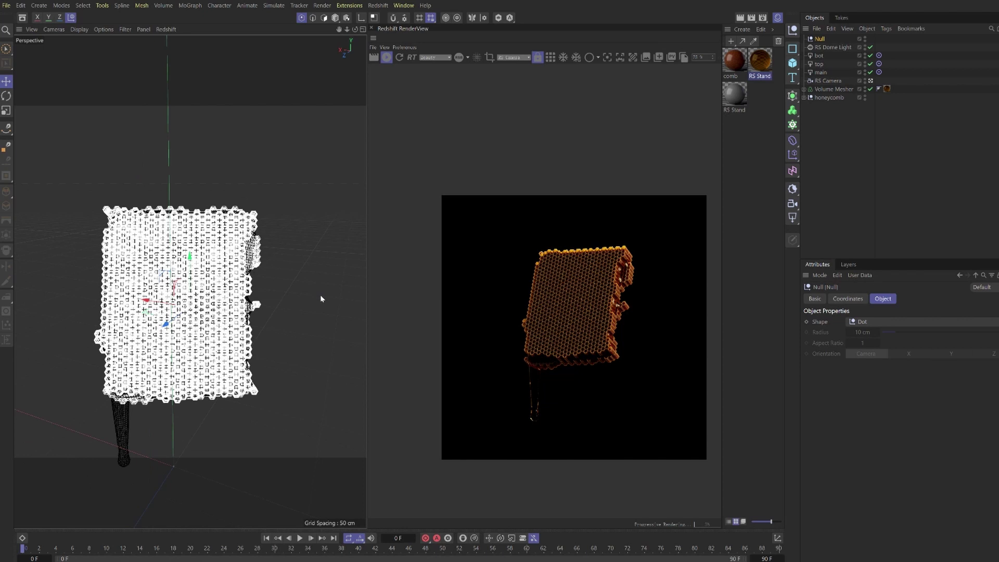
# Assign the Null as the RS Camera's depth-of-field focus object and enable Bokeh
pyautogui.click(827, 81)
pyautogui.click(912, 299)
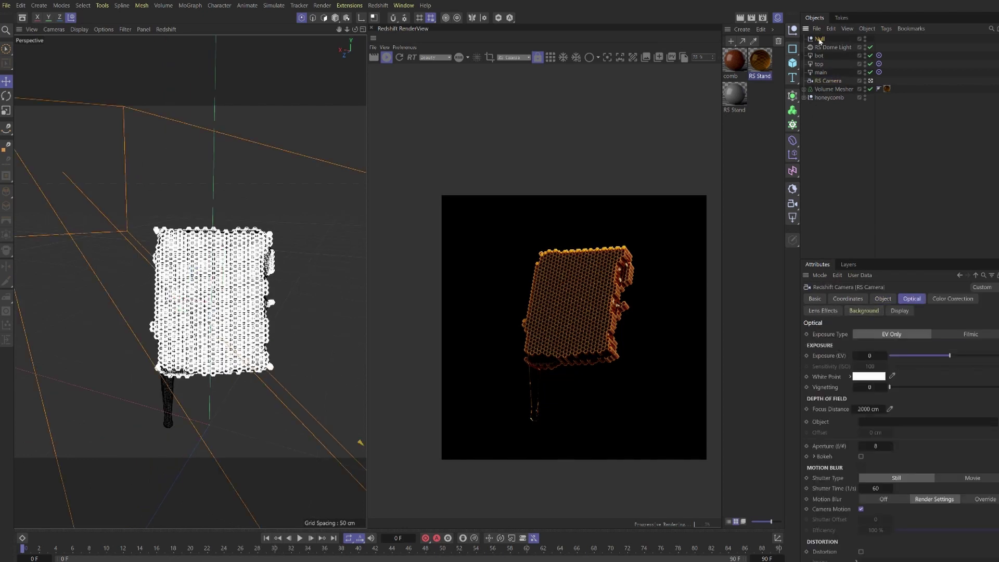
pyautogui.moveTo(819, 40); pyautogui.dragTo(879, 424)
pyautogui.click(861, 456)
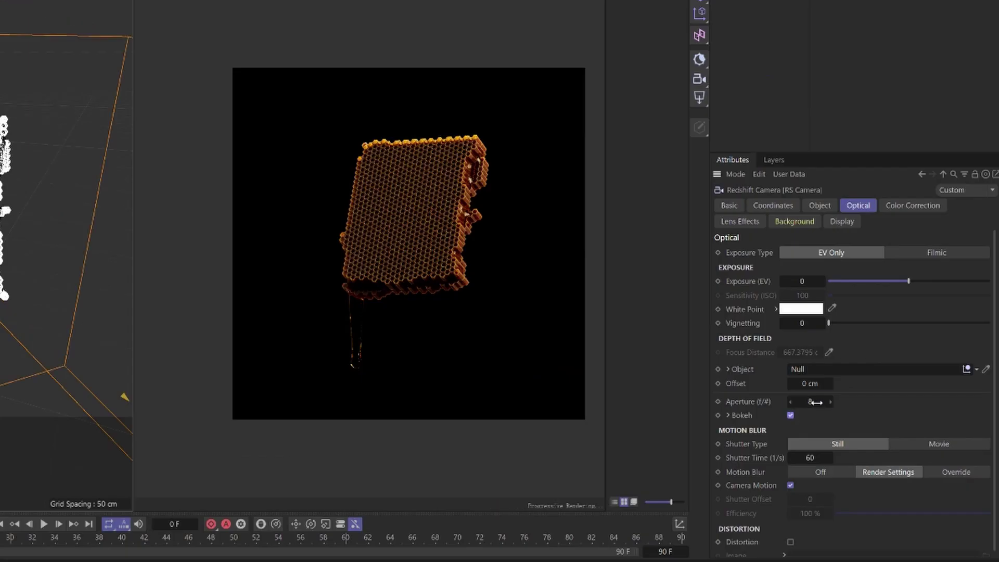
# Try an aperture of 1 on the RS Camera and settle on an aperture of 2
pyautogui.doubleClick(817, 402)
pyautogui.write('1')
pyautogui.press('Return')
pyautogui.write('2')
pyautogui.press('Return')
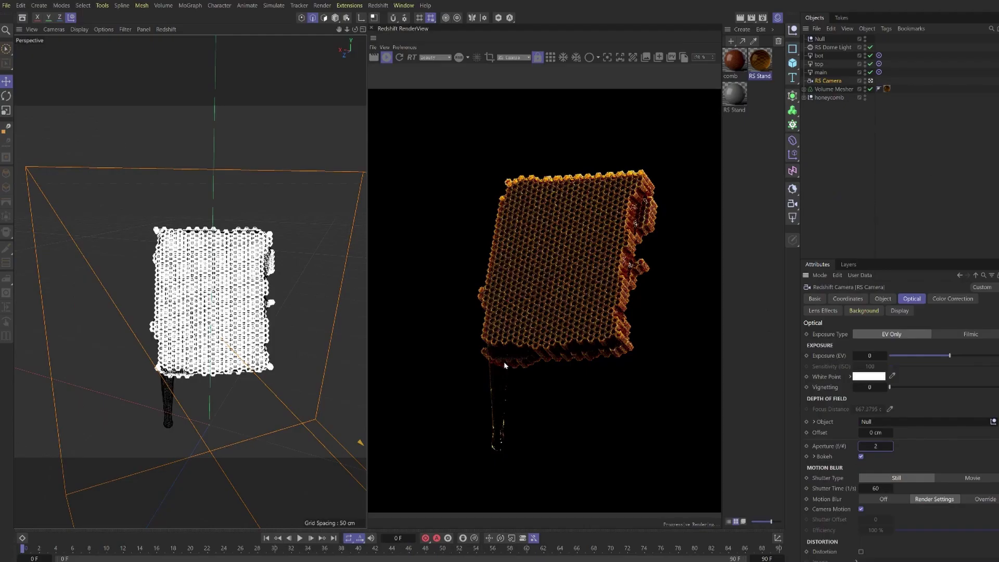
pyautogui.scroll(-1, 542, 349)
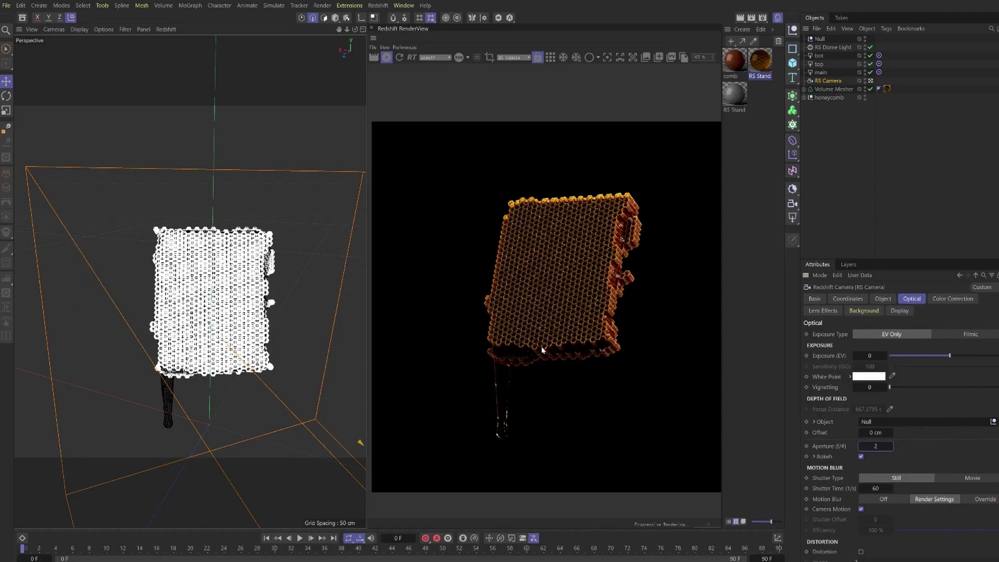